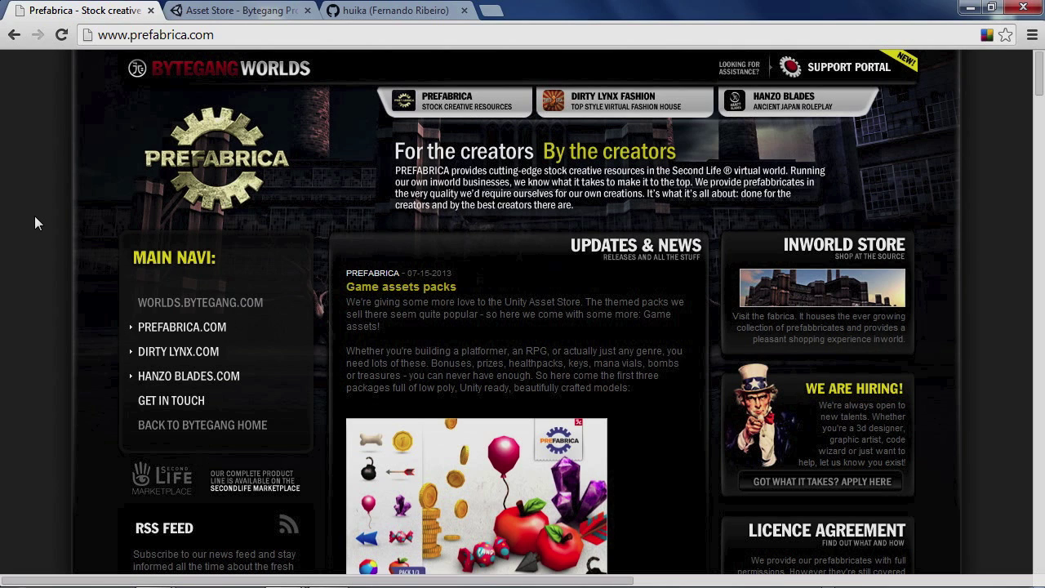
Examine the Bytegang Project publisher page in the Unity Asset Store and its list of published asset packs
middle_click(29, 163)
left_click(228, 11)
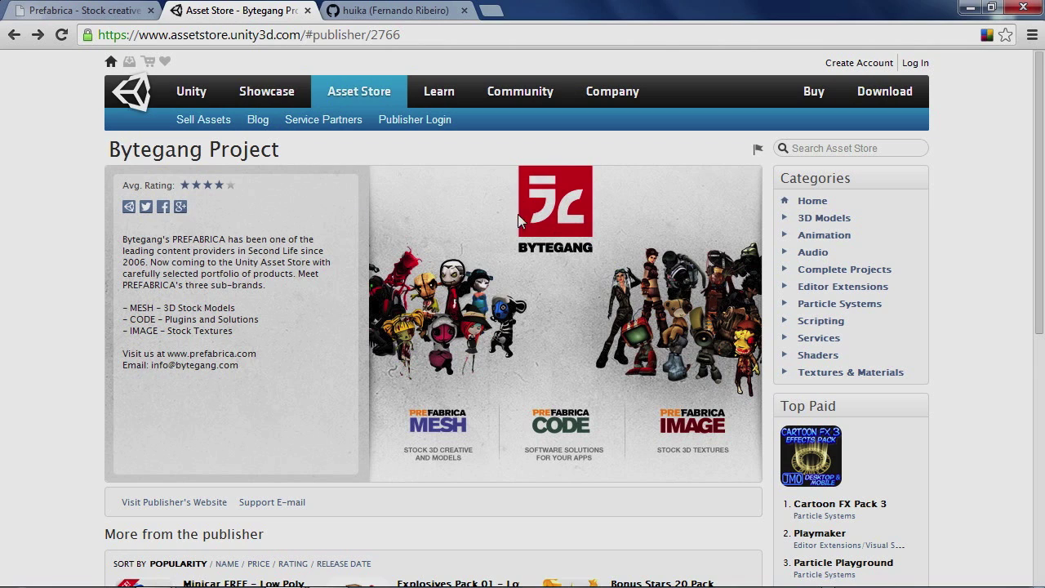
scroll(90, 222, "down", 6)
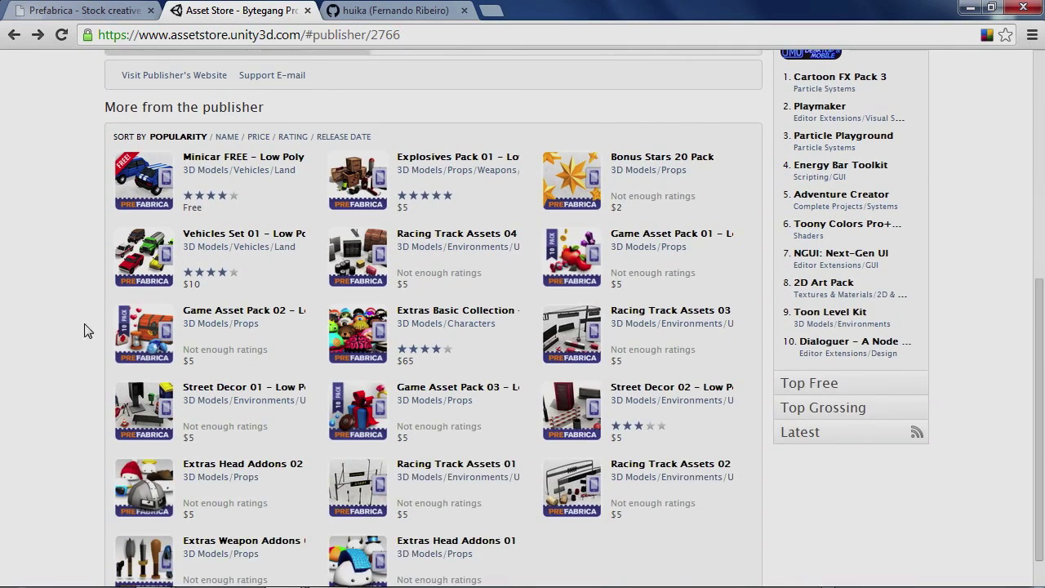
scroll(67, 177, "up", 6)
scroll(68, 178, "up", 1)
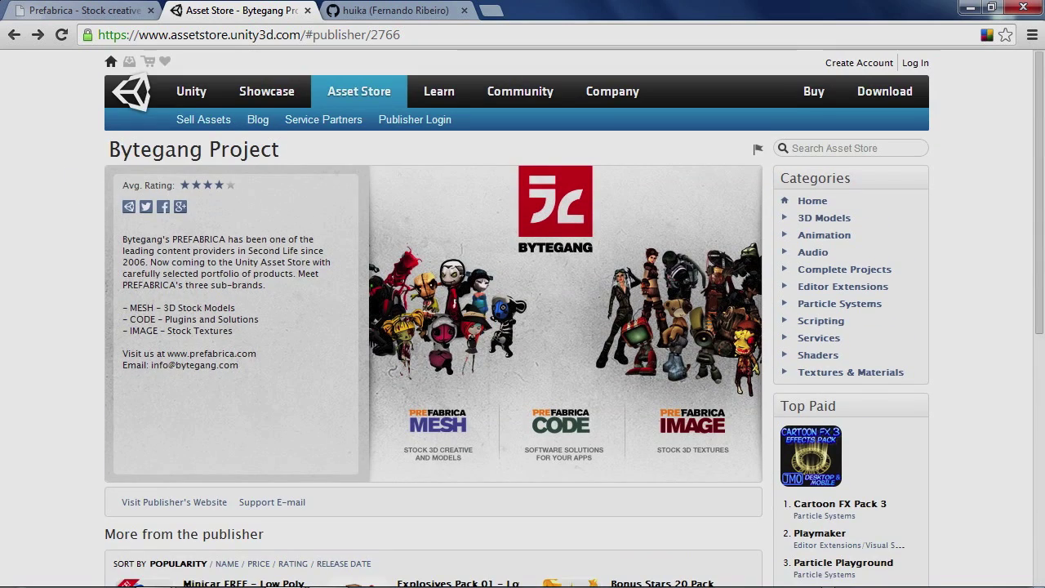
Revisit the Prefabrica site and open the UMA-Extrafiles repository from the GitHub profile
left_click(123, 11)
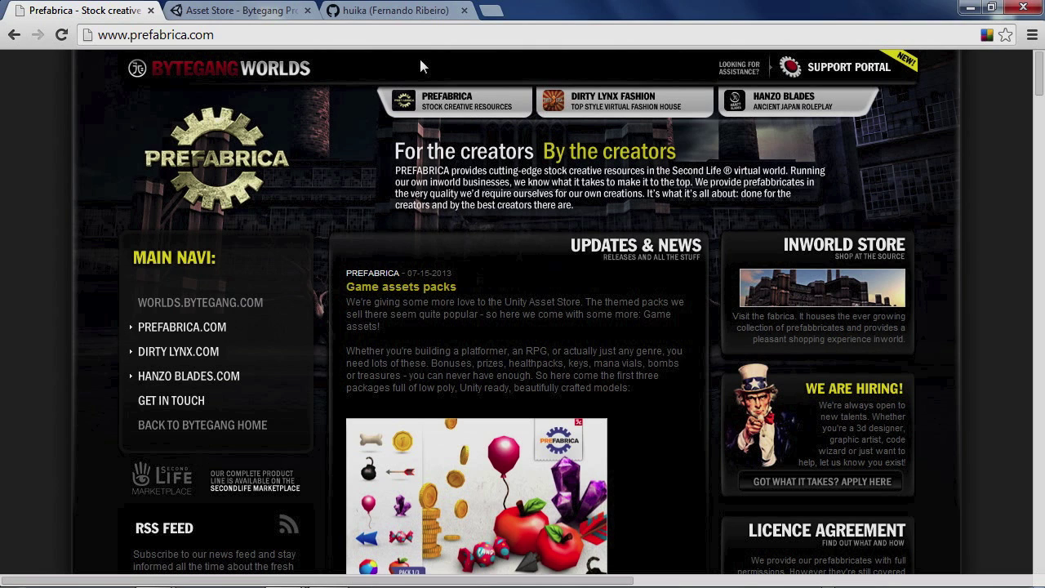
left_click(397, 10)
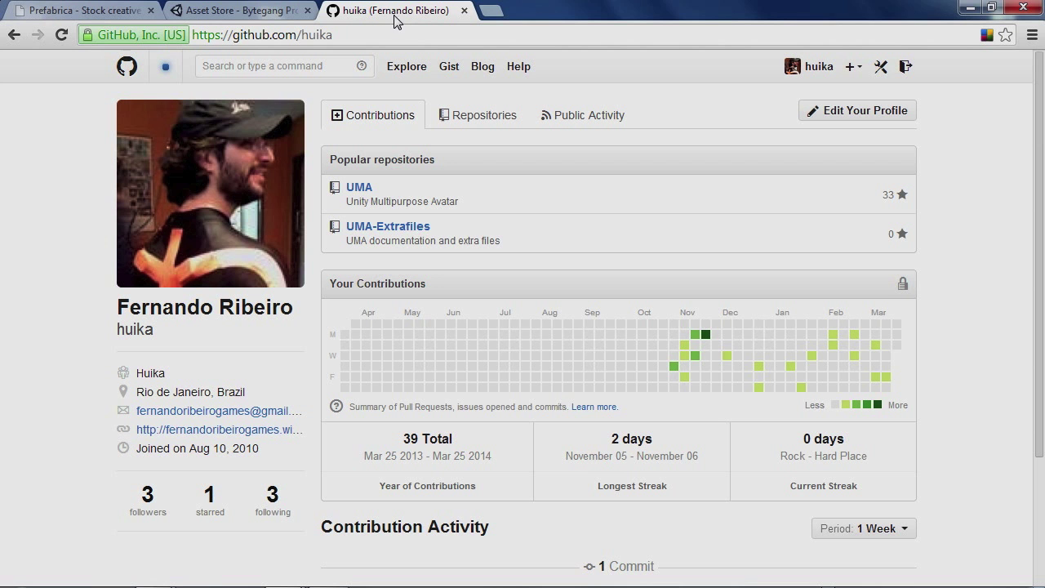
left_click(400, 232)
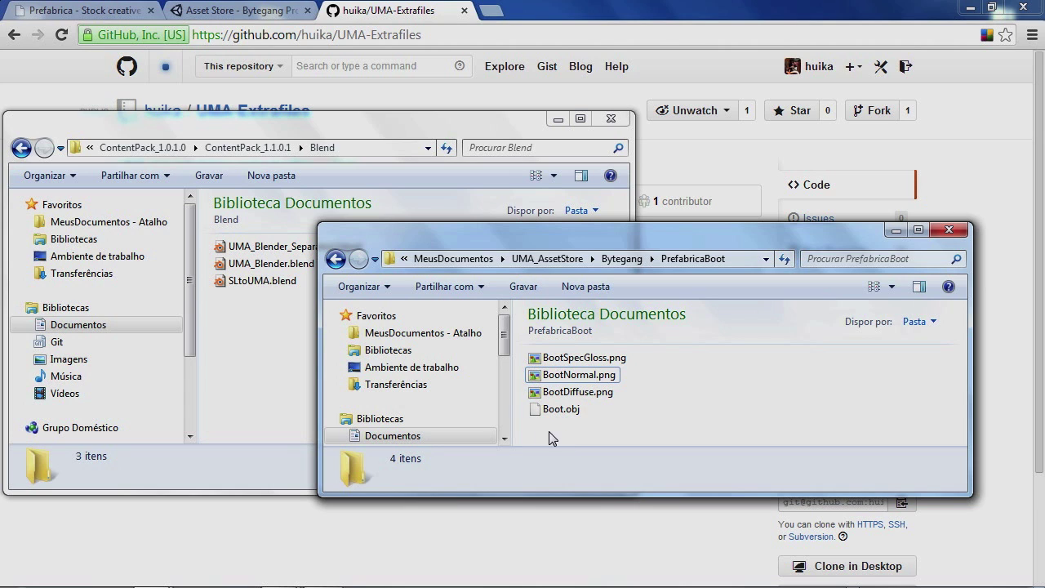
Copy UMA_Blender_Separated.blend from the Blend folder into the PrefabricaBoot folder
left_click(286, 311)
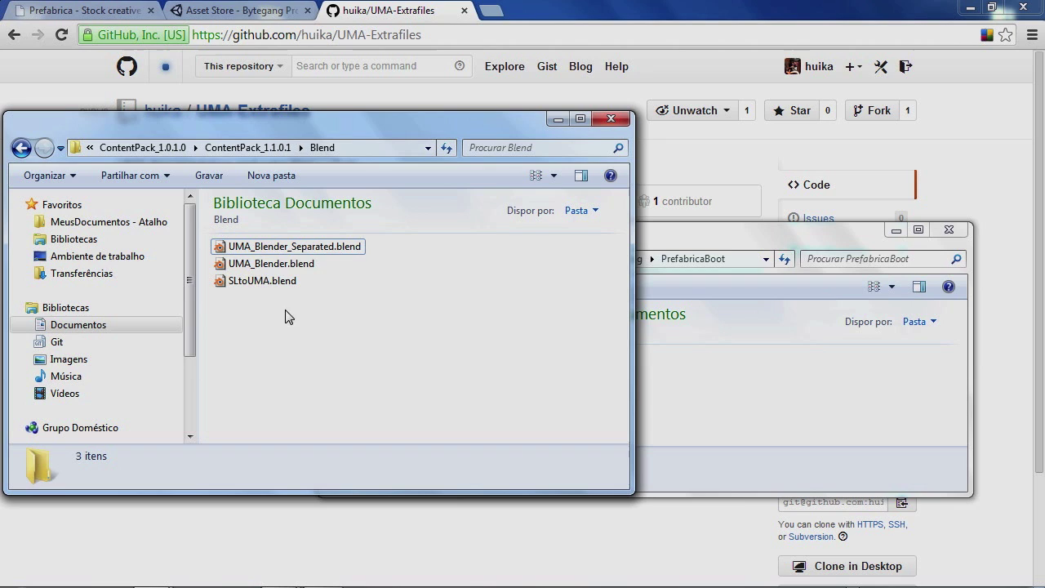
left_click(301, 252)
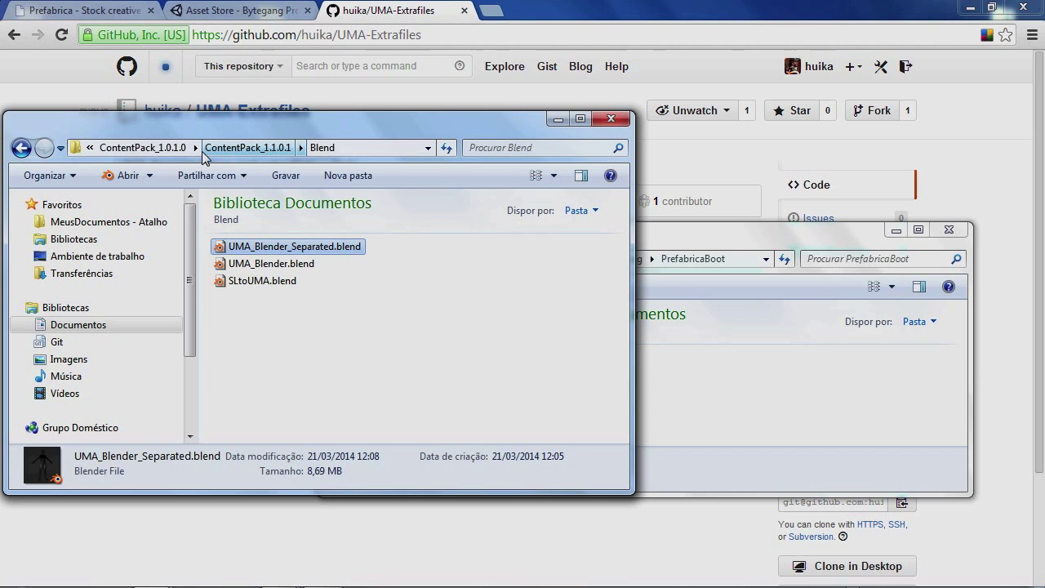
left_click(298, 353)
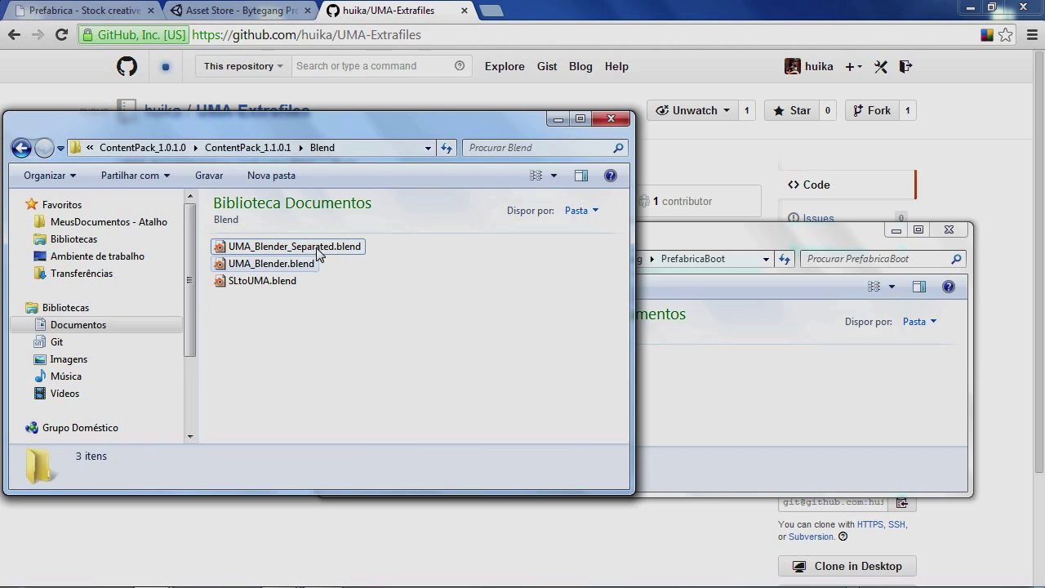
left_click(317, 250)
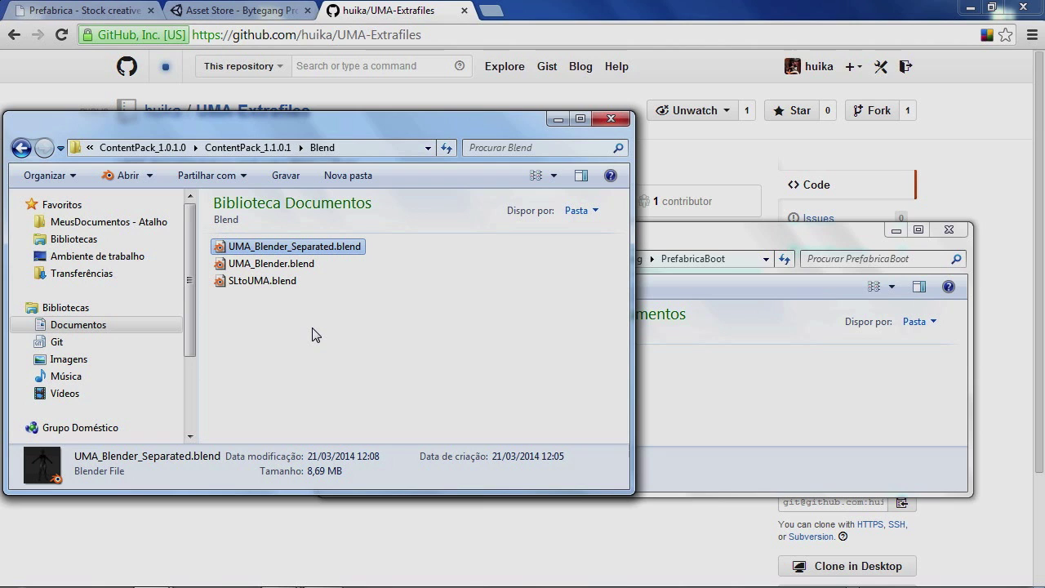
left_click_drag(294, 246, 716, 408)
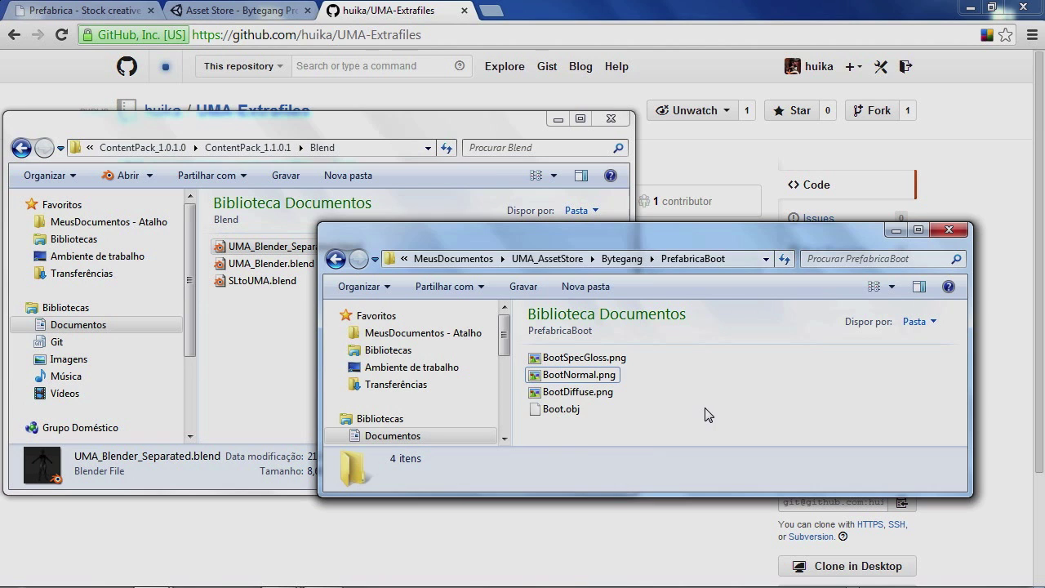
Rename the copied blend file in the PrefabricaBoot folder as PrefabricaBoot.blend
left_click(603, 426)
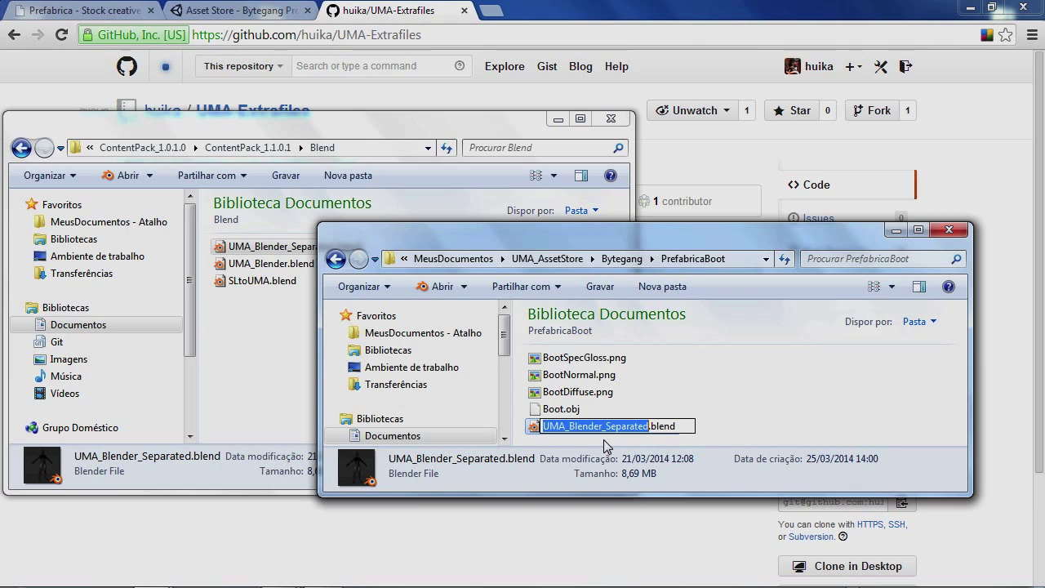
type("Boot")
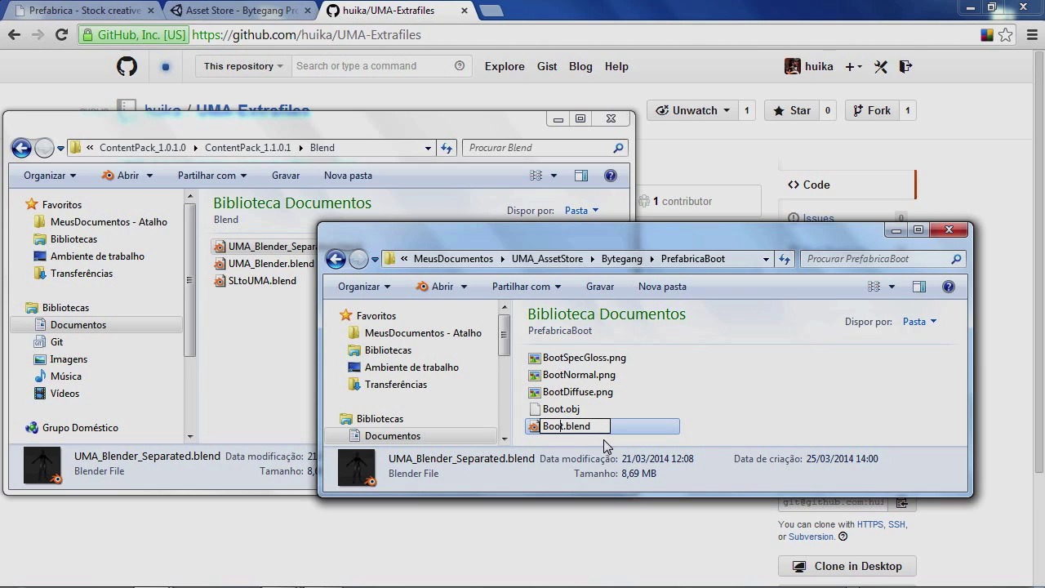
type("Prefabrica")
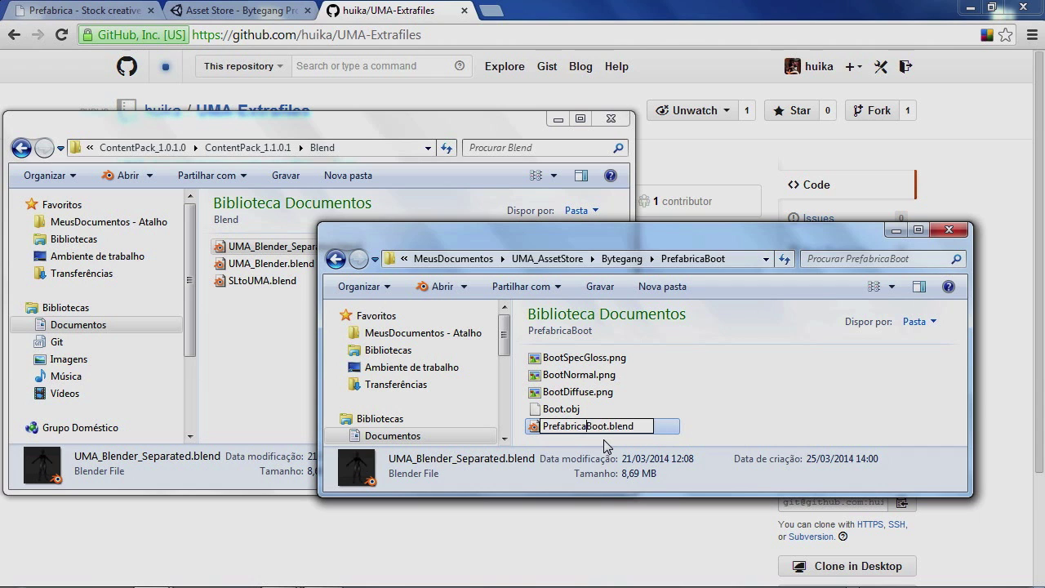
key("Return")
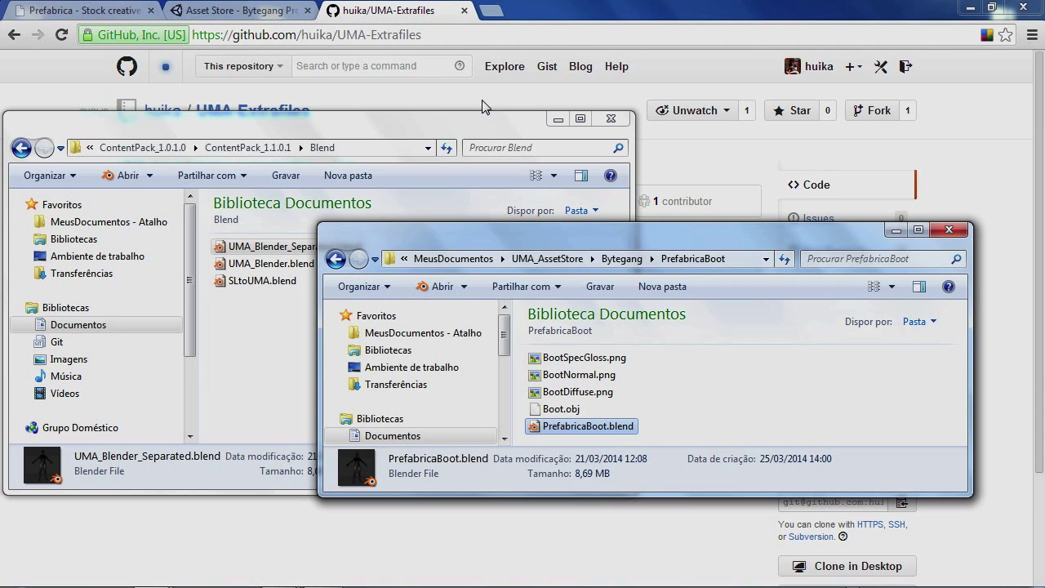
Switch to Blender and open PrefabricaBoot.blend from the PrefabricaBoot folder
left_click_drag(473, 123, 511, 86)
left_click(653, 100)
left_click(709, 413)
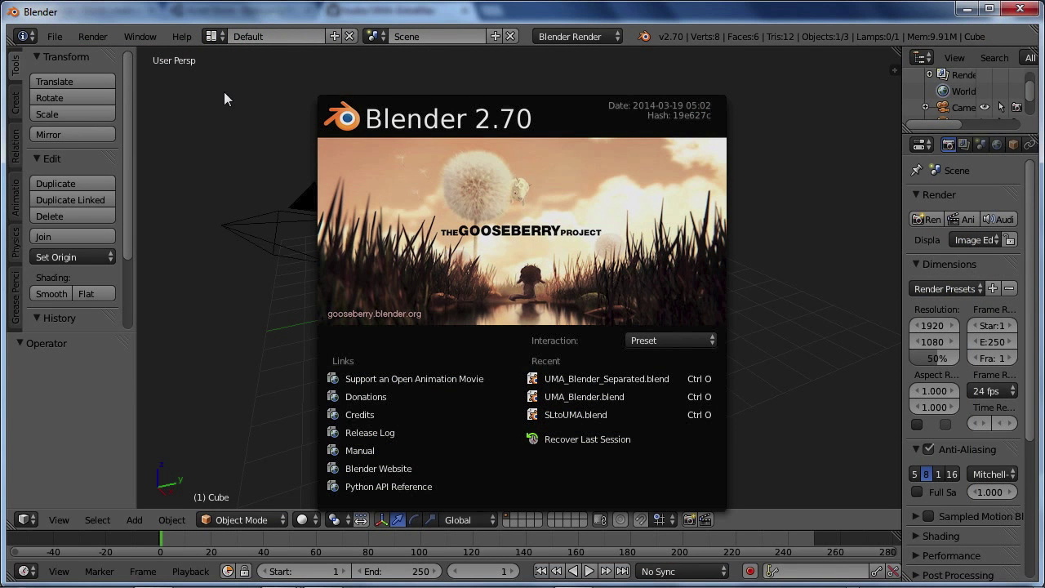
left_click(212, 115)
left_click(54, 36)
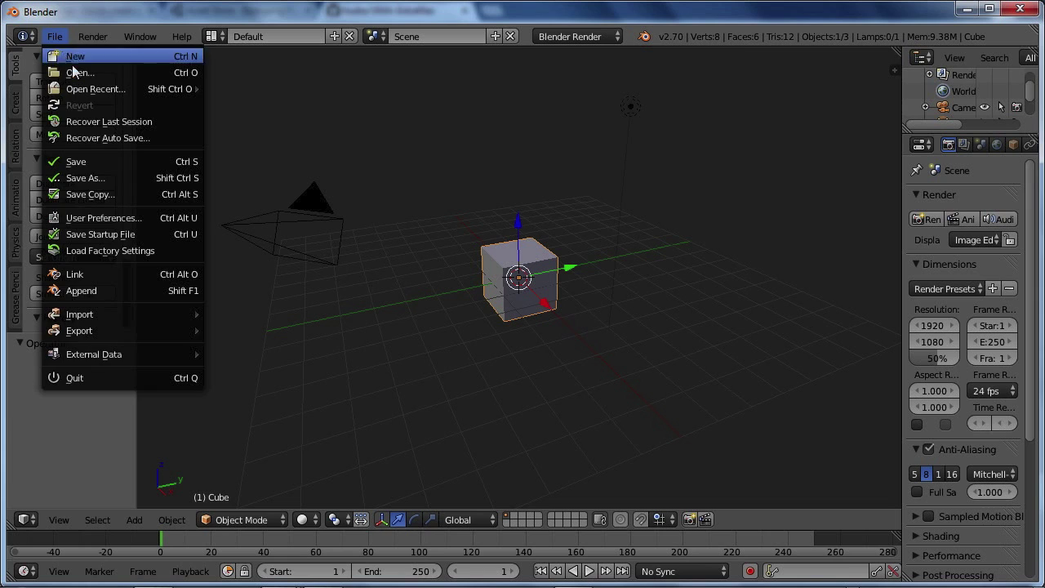
left_click(75, 72)
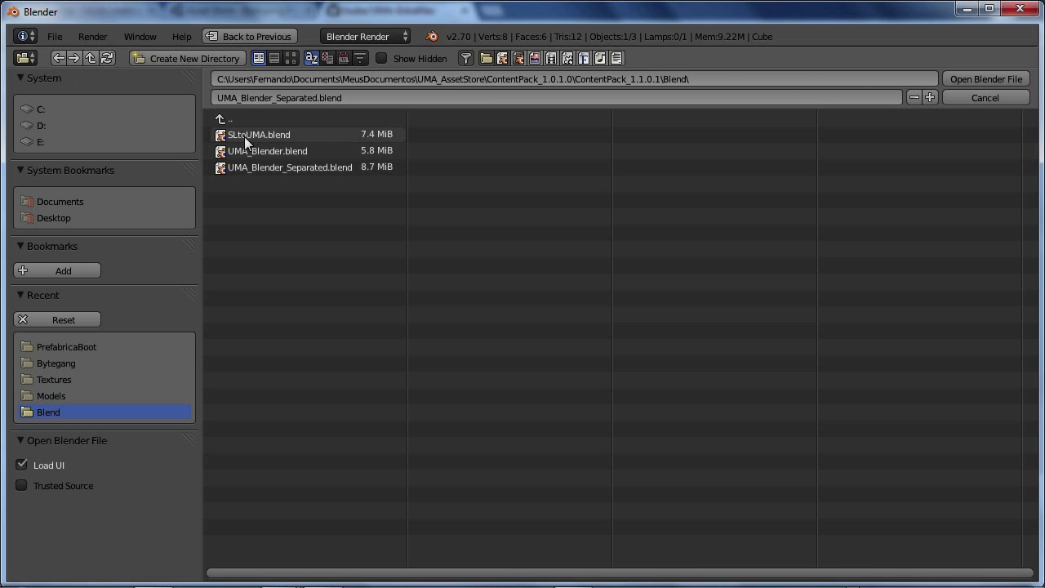
left_click(47, 346)
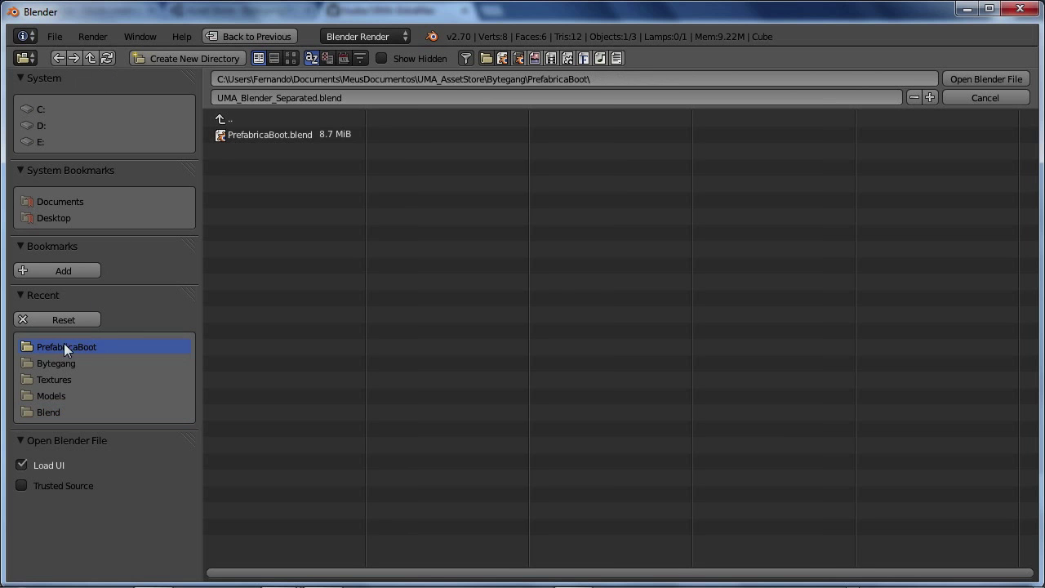
left_click(274, 132)
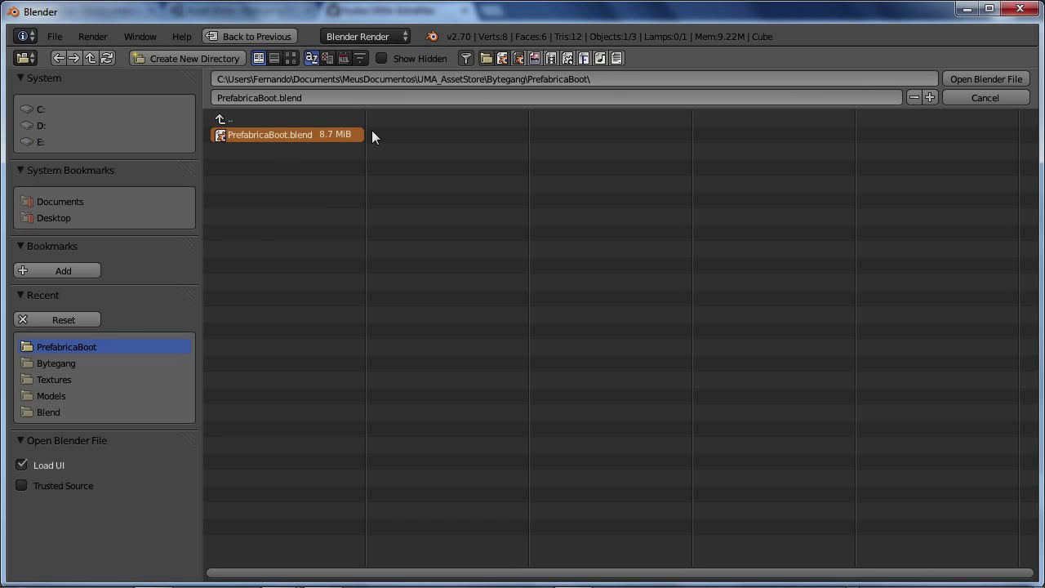
left_click(961, 78)
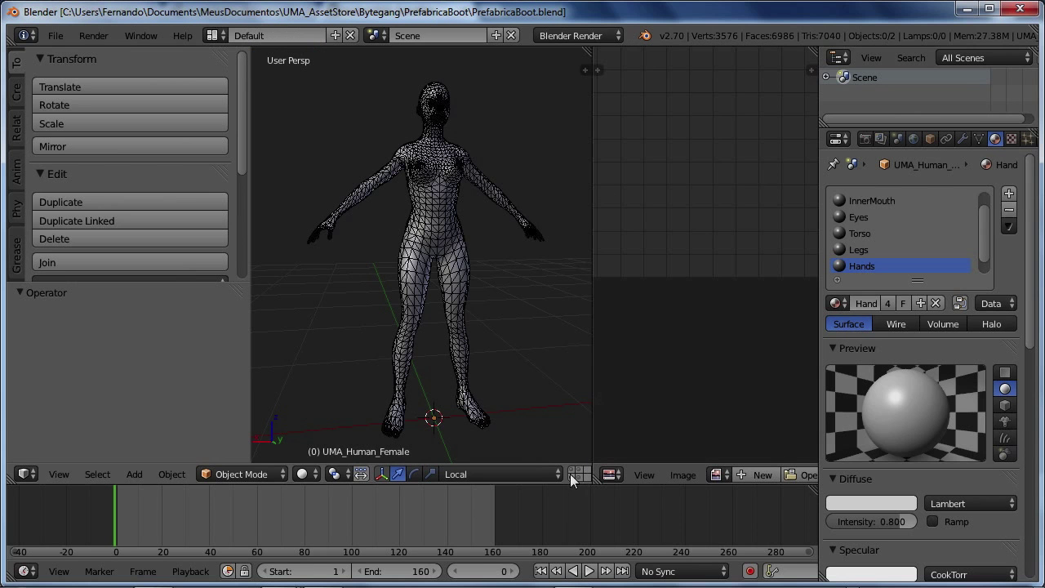
Enlarge the 3D view by merging the image editor area into it and narrowing the tool shelf
scroll(572, 475, "down", 5)
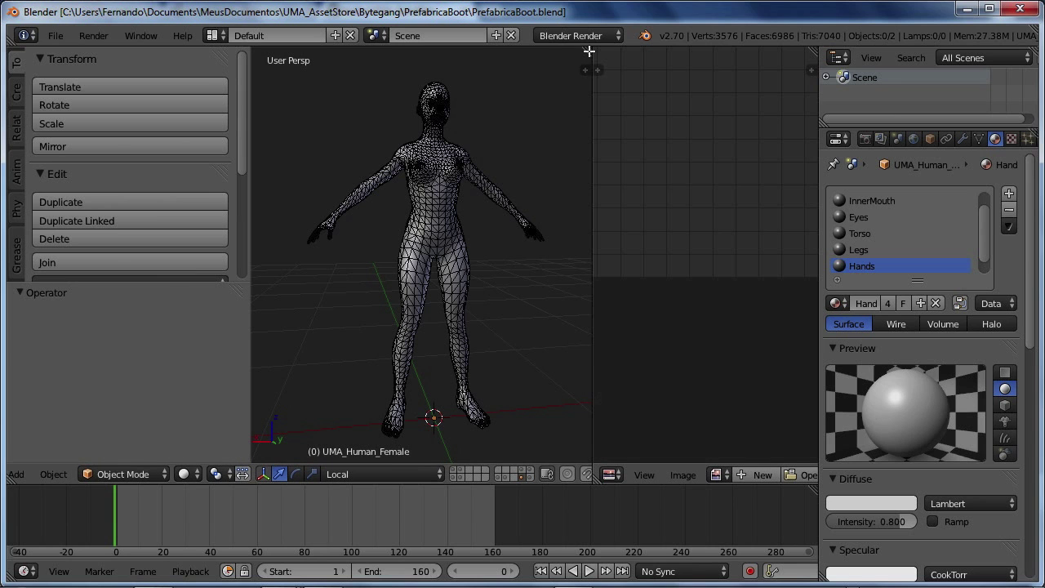
left_click_drag(589, 50, 730, 198)
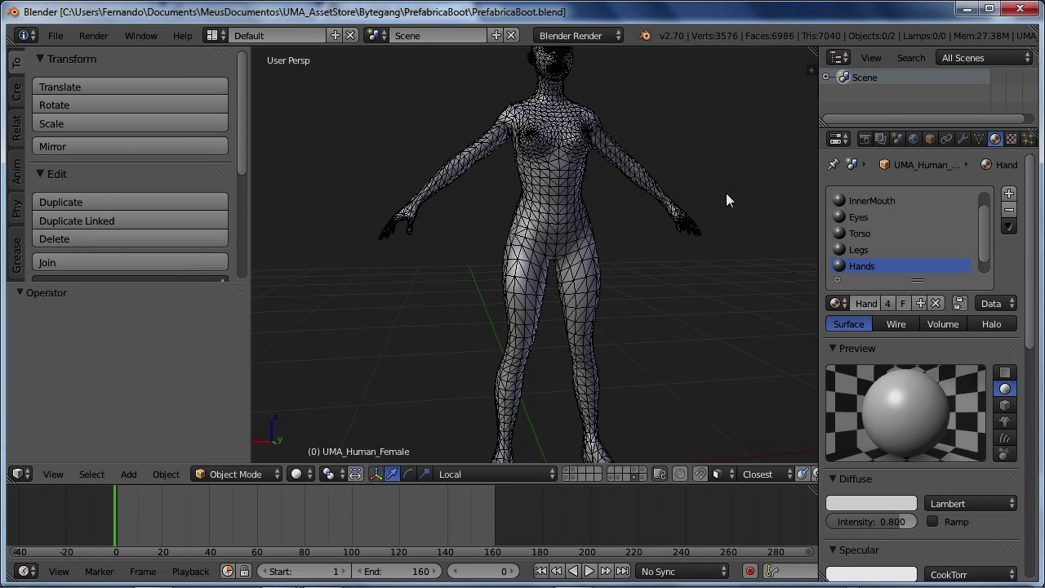
scroll(502, 287, "down", 2)
scroll(509, 270, "up", 2)
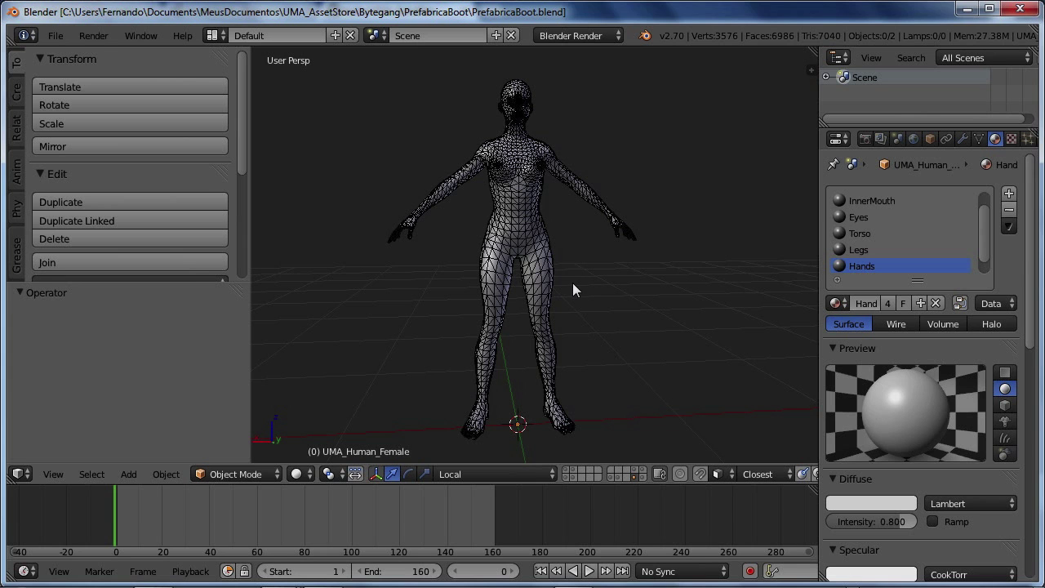
middle_click_drag(572, 282, 519, 298)
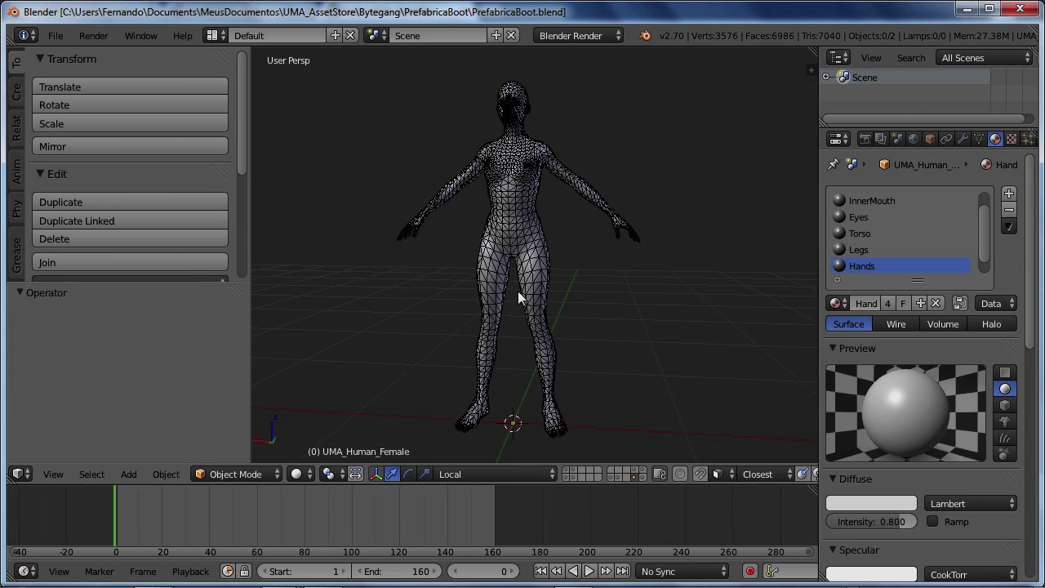
left_click_drag(245, 230, 213, 230)
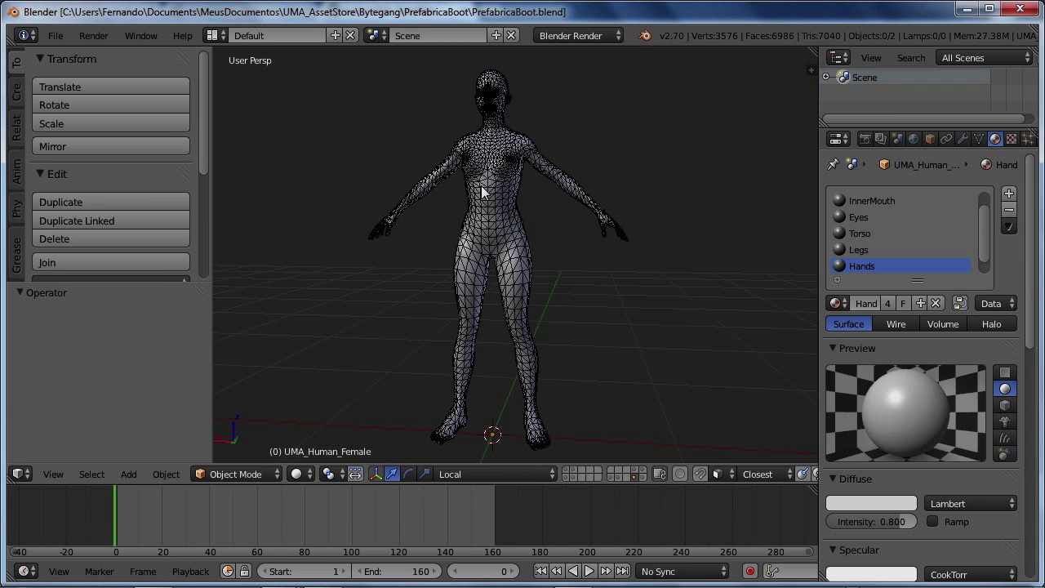
Show the layer with the separated male body parts and try to move the legs mesh, then deselect everything
left_click(616, 476)
middle_click_drag(482, 196, 517, 260)
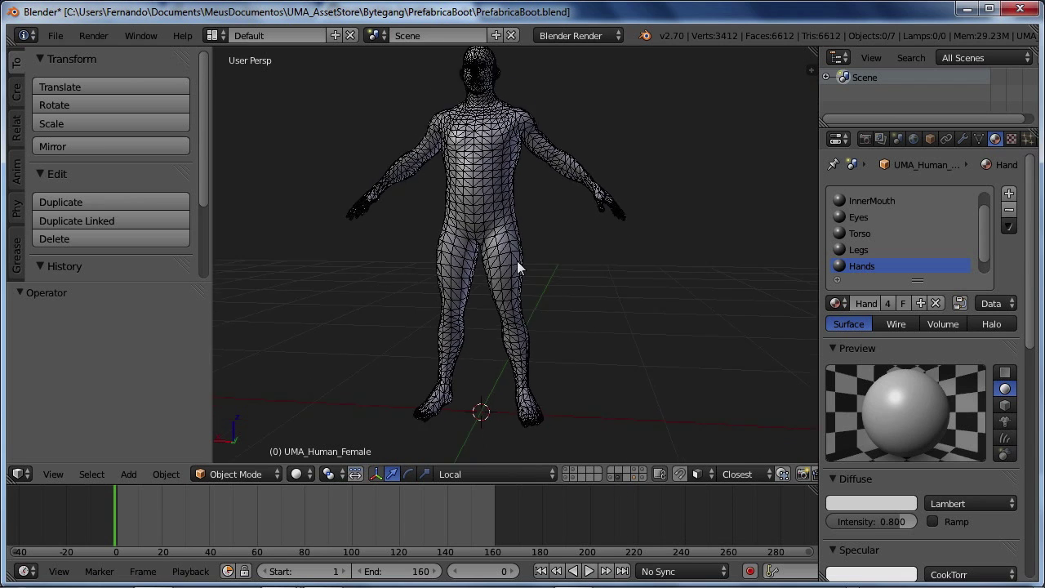
scroll(521, 253, "up", 5)
right_click(522, 334)
key("g")
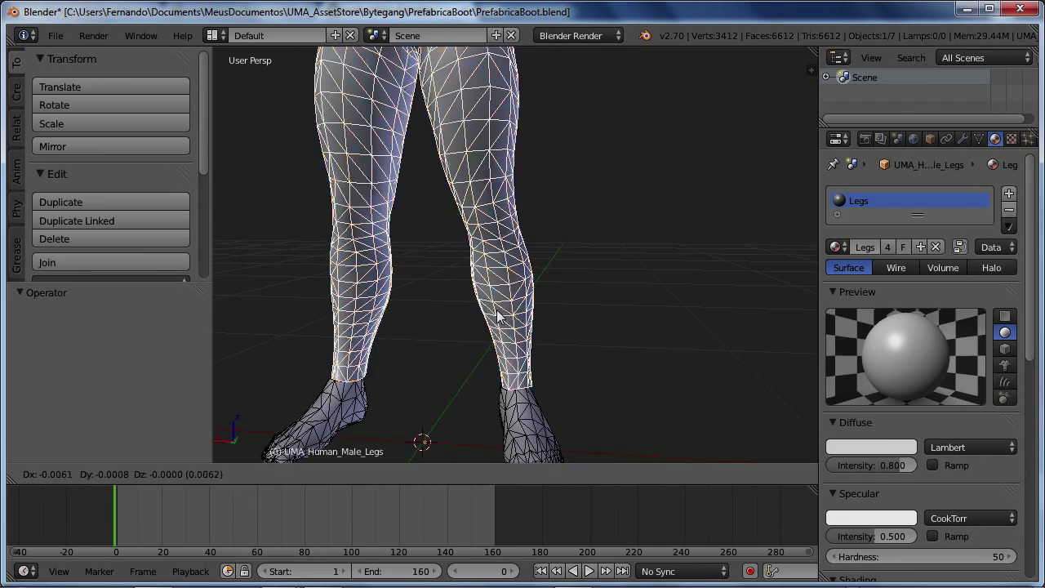
key("Escape")
scroll(486, 352, "down", 2)
key("a")
scroll(523, 323, "down", 2)
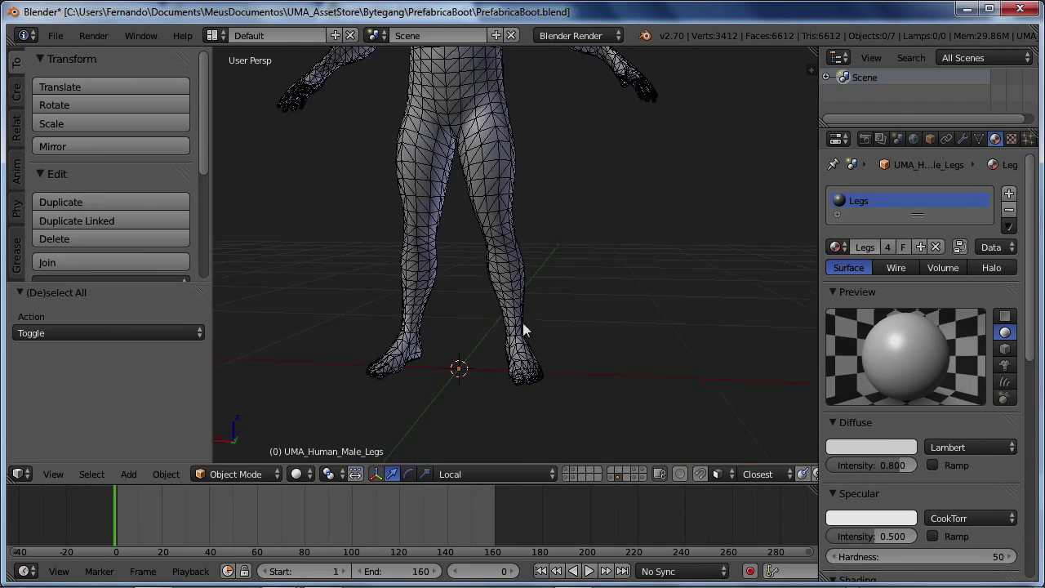
middle_click_drag(522, 322, 540, 343)
Compare the layers holding the one-piece female and male bodies by displaying each and selecting its mesh
left_click(634, 476)
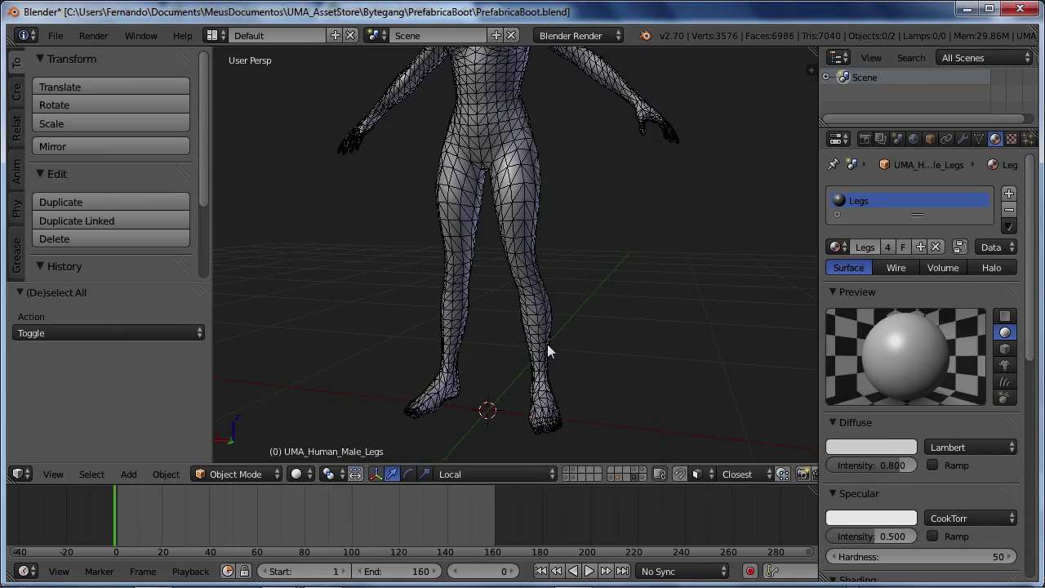
right_click(520, 304)
left_click(641, 470)
right_click(533, 328)
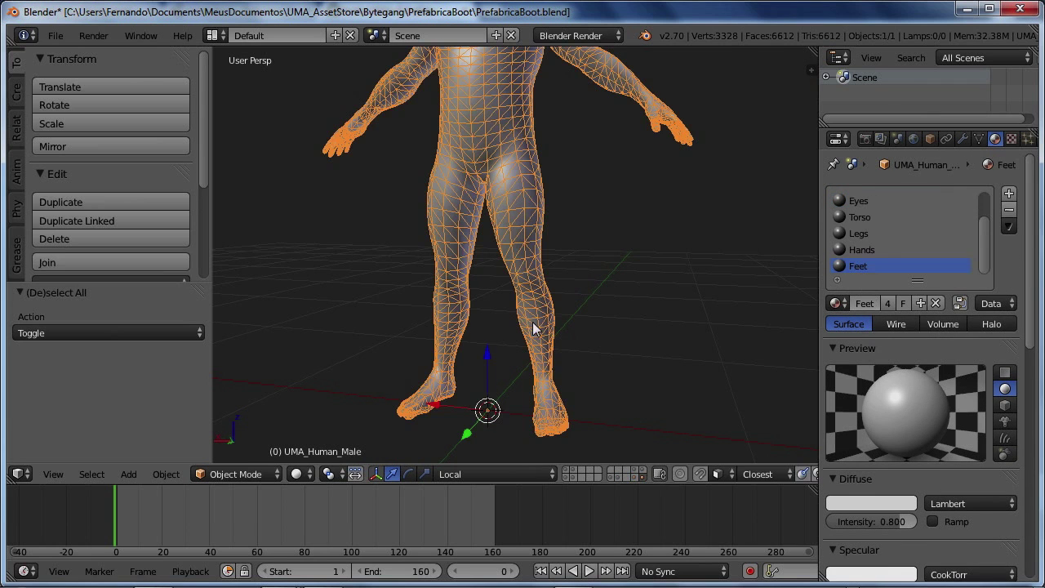
Return to the layer with the separated male body parts and select only the male feet mesh
left_click(618, 477)
key("a")
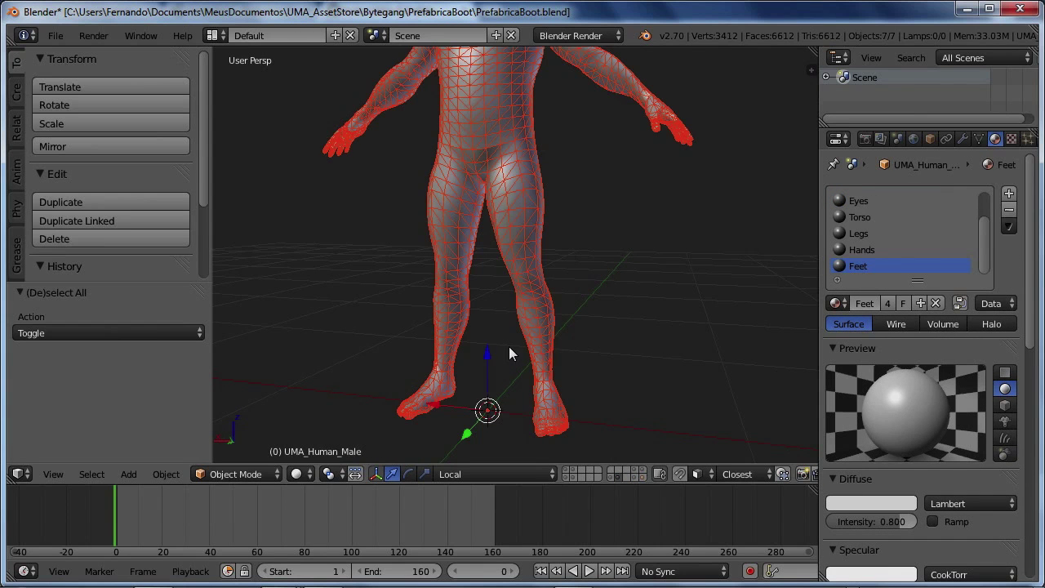
key("a")
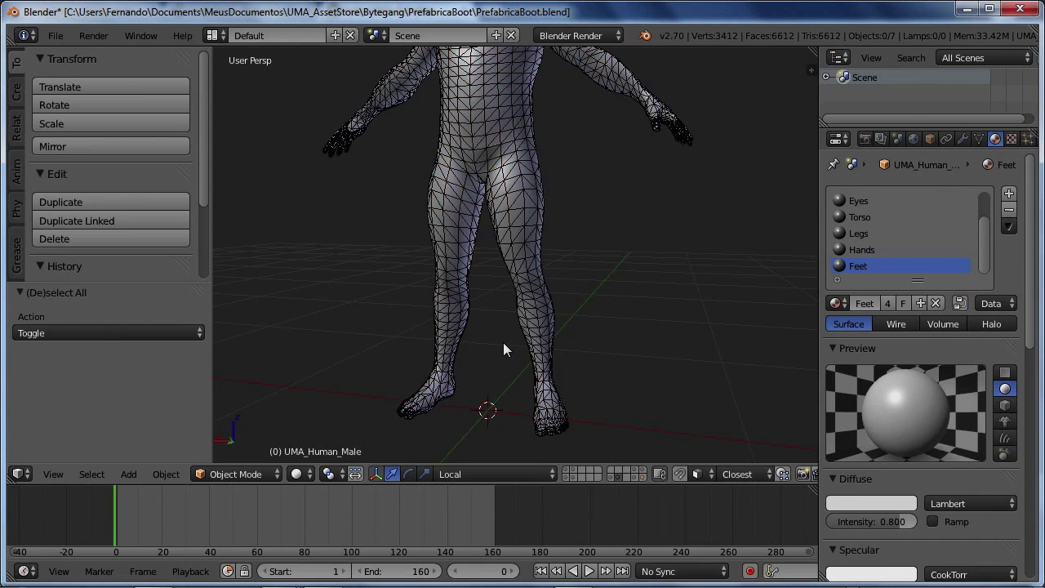
scroll(503, 342, "up", 4)
middle_click_drag(503, 343, 521, 282, "shift")
scroll(572, 298, "up", 2)
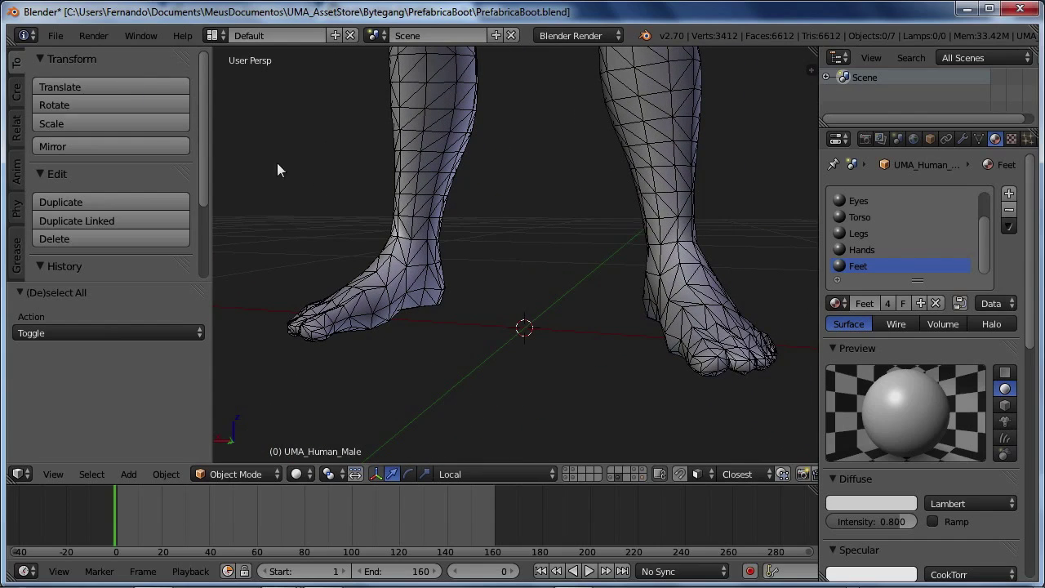
right_click(404, 260)
middle_click_drag(409, 282, 461, 241)
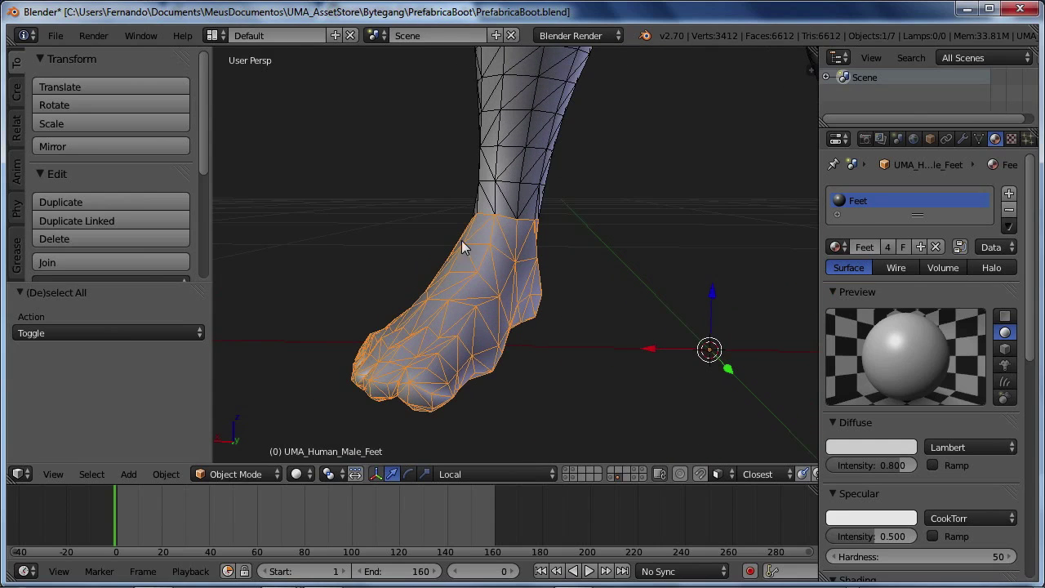
Deselect everything and import Boot.obj from the PrefabricaBoot folder as a Wavefront OBJ, using the Zbrush operator preset
key("a")
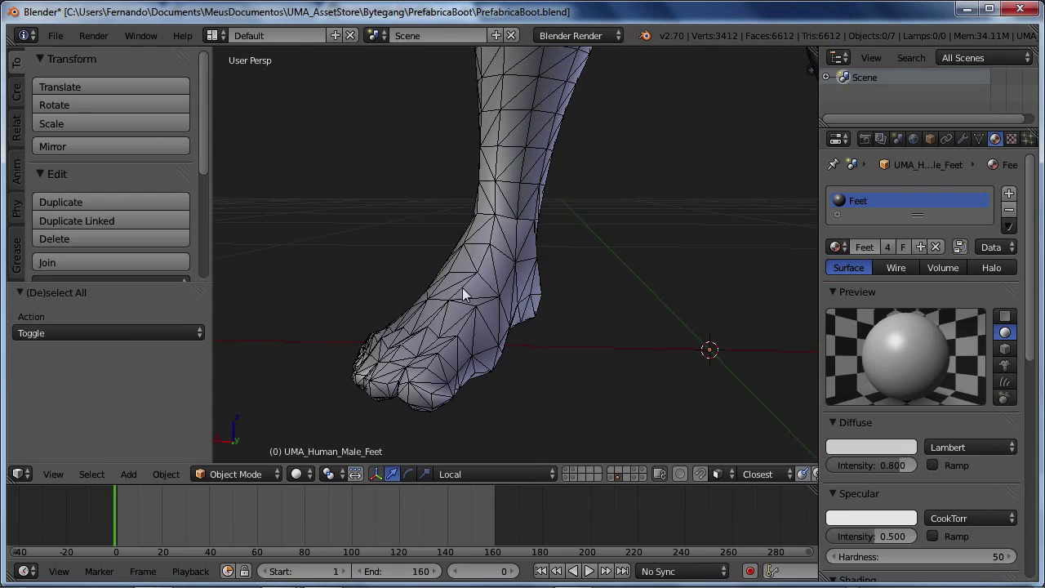
middle_click_drag(462, 288, 539, 314)
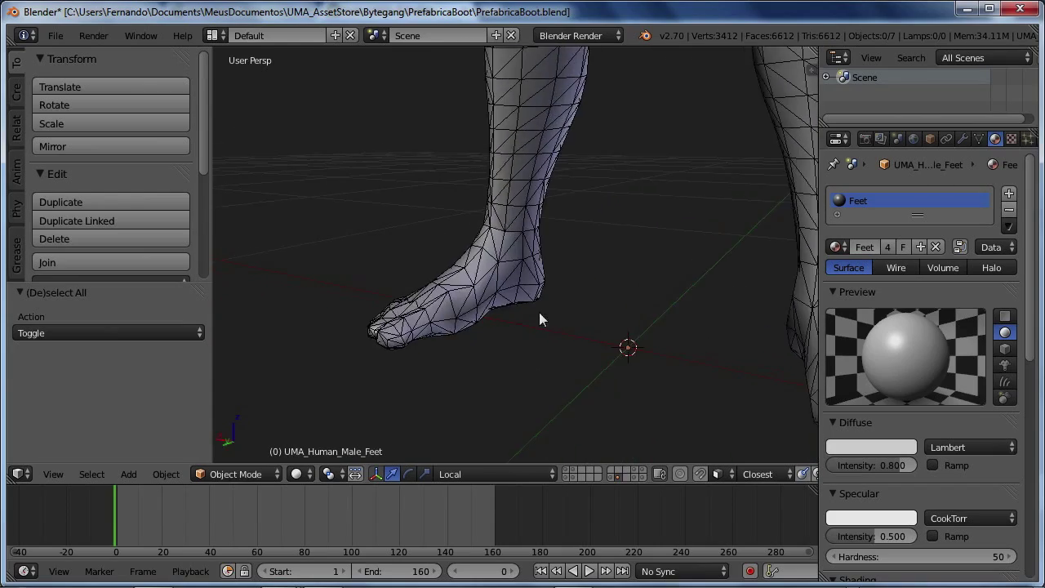
left_click(54, 36)
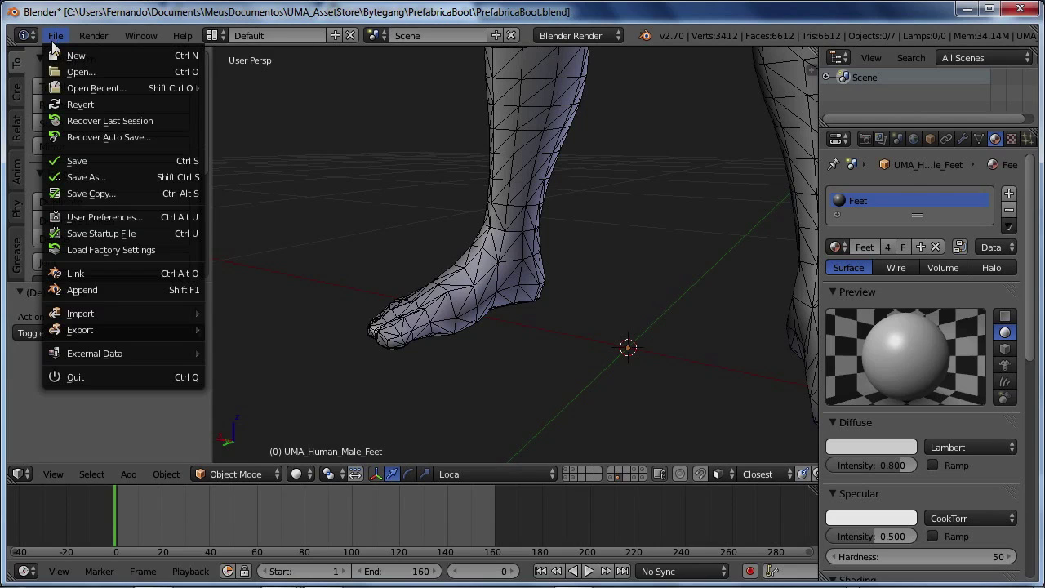
mouse_move(106, 314)
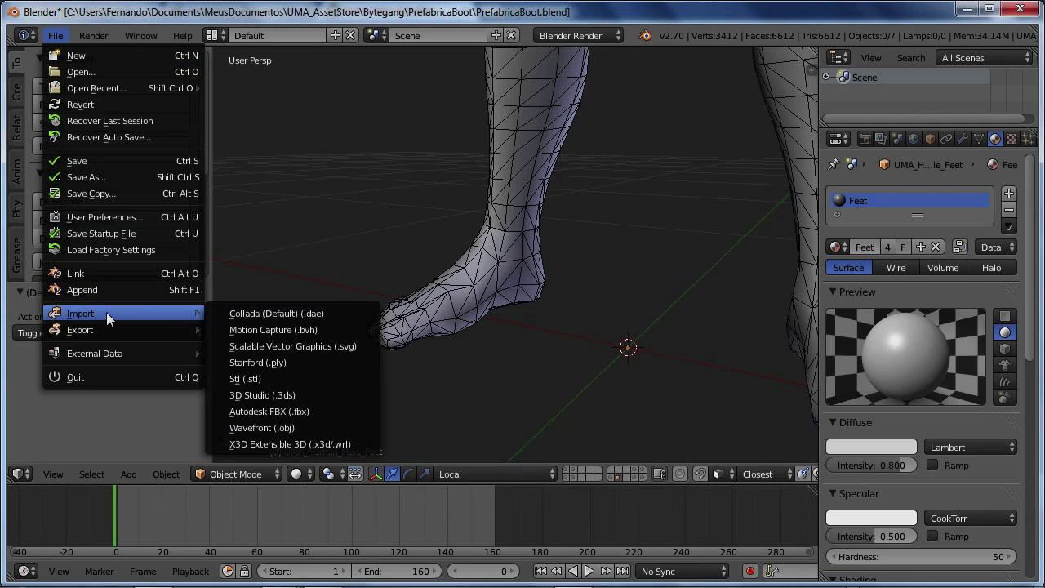
left_click(280, 426)
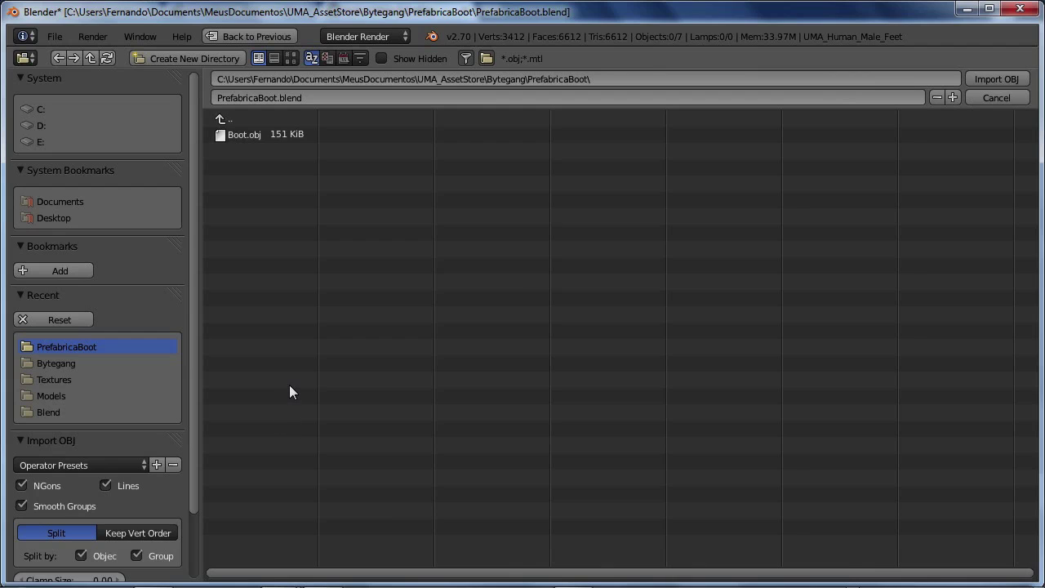
left_click(247, 133)
left_click(101, 462)
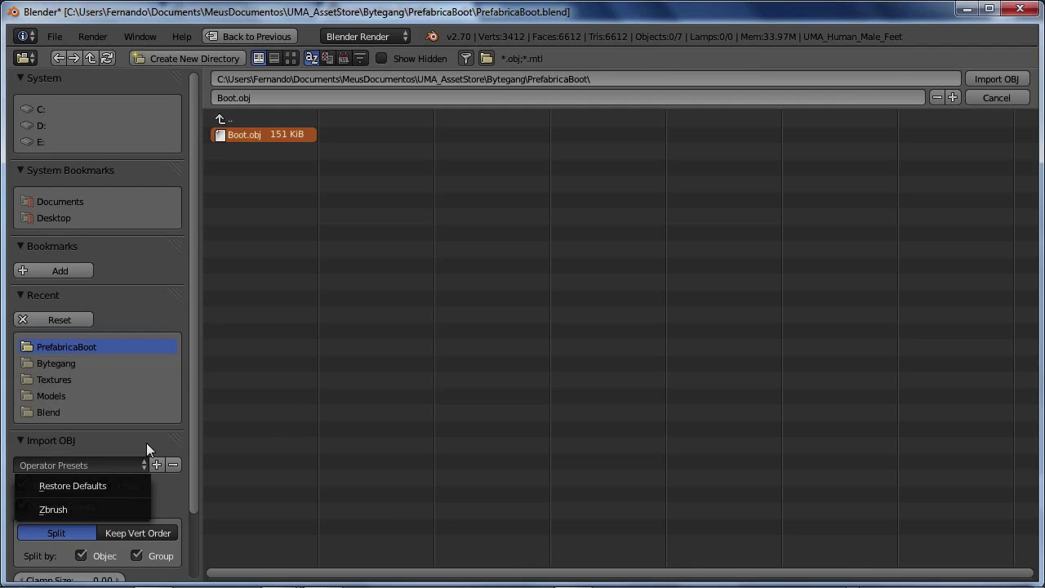
left_click_drag(193, 432, 198, 494)
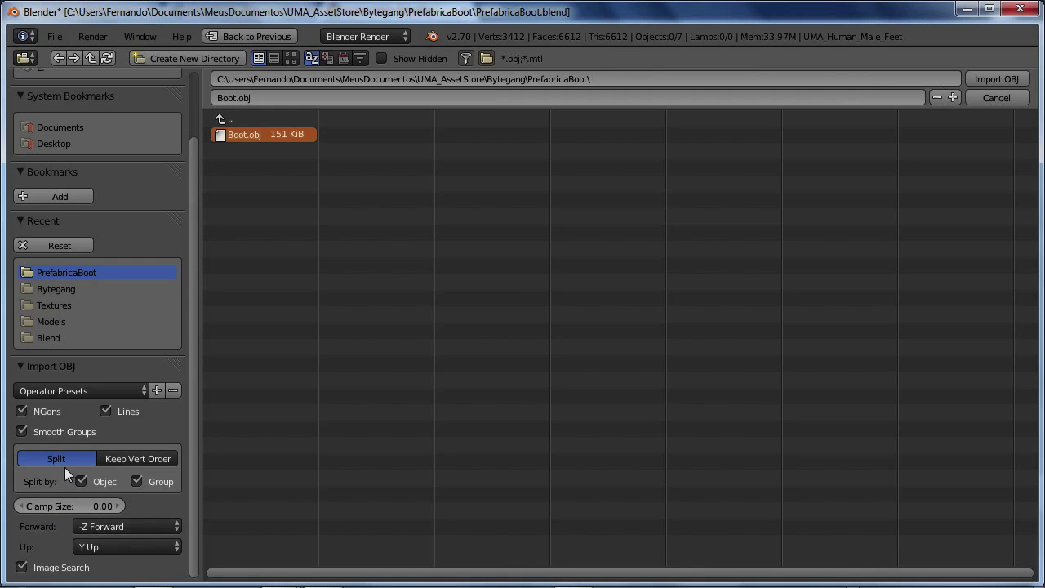
left_click(79, 389)
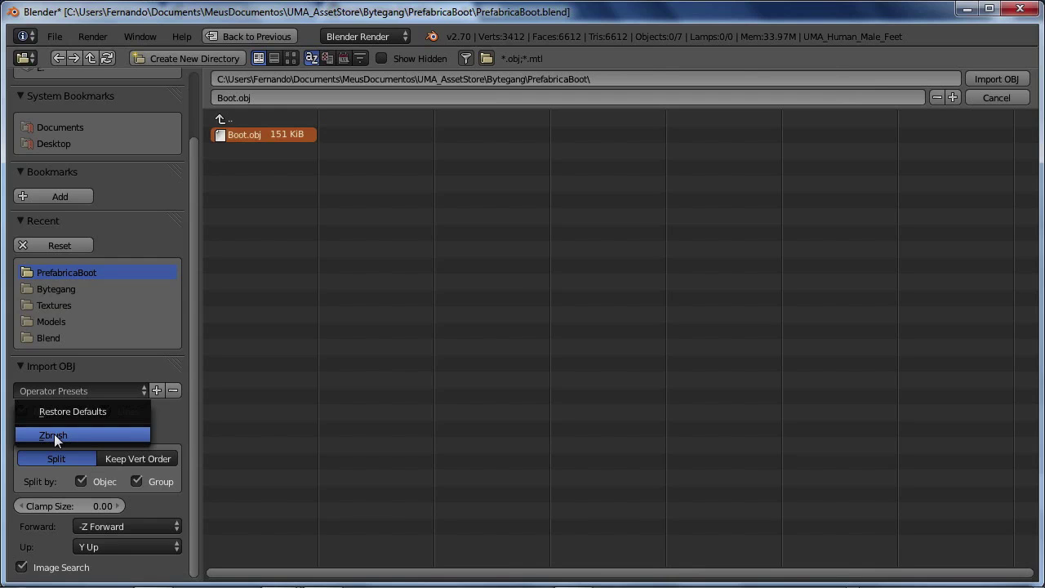
left_click(54, 433)
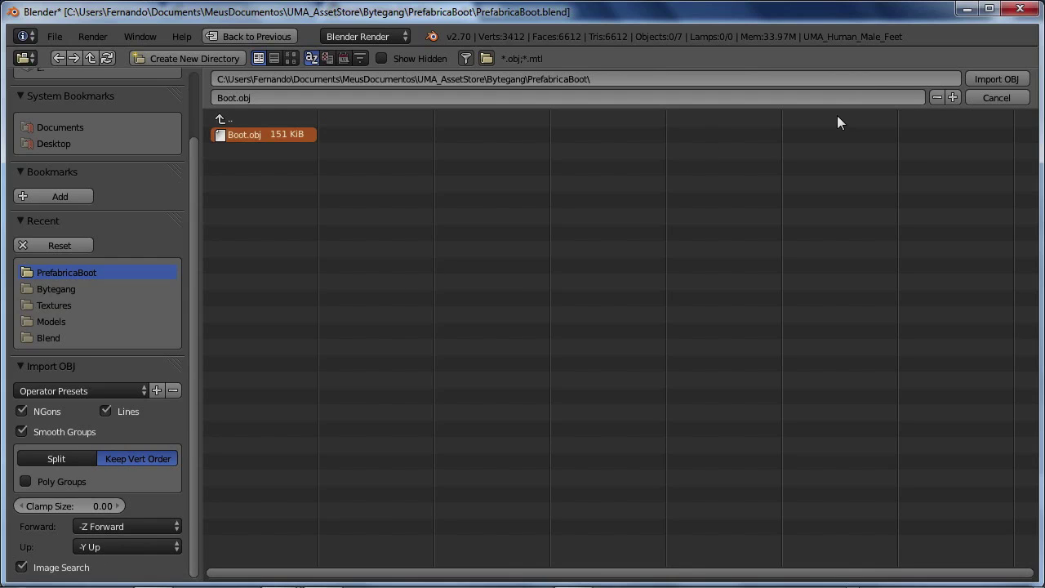
left_click(986, 78)
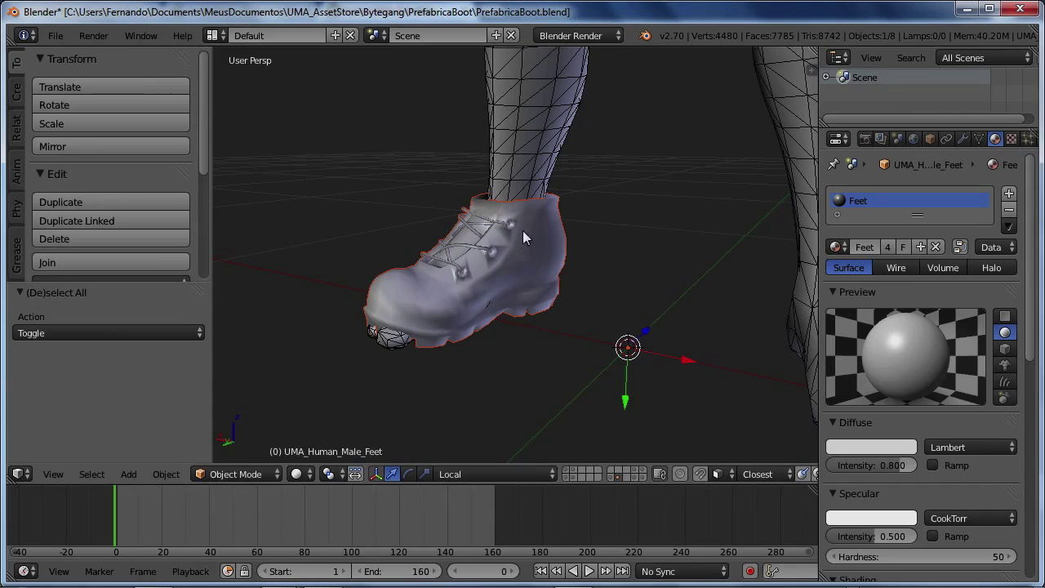
Set the imported boot's origin to its geometry
middle_click_drag(551, 371, 509, 348)
scroll(509, 348, "up", 3)
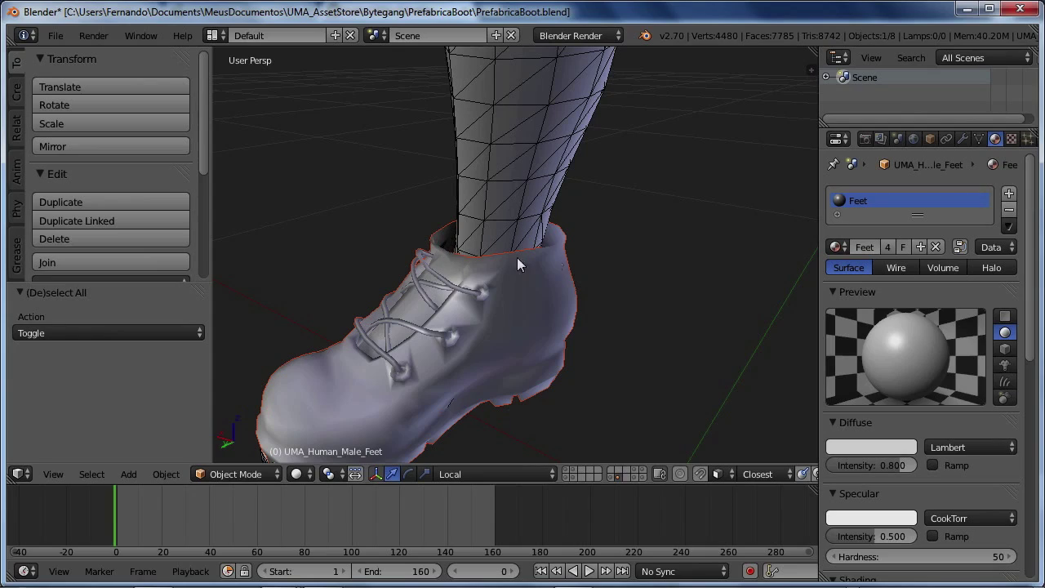
middle_click_drag(532, 279, 676, 251)
scroll(646, 252, "down", 3)
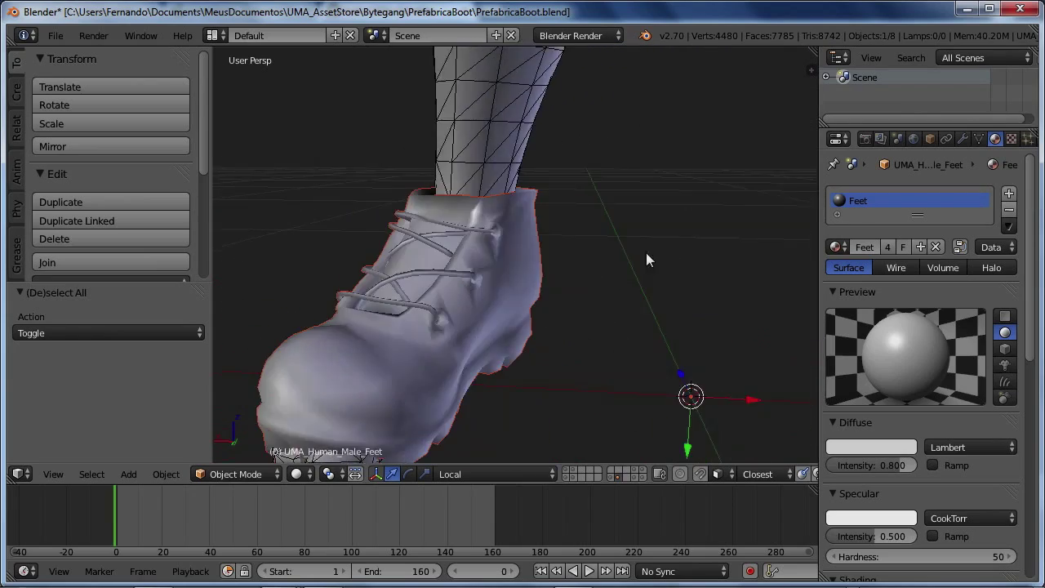
middle_click_drag(591, 253, 538, 239)
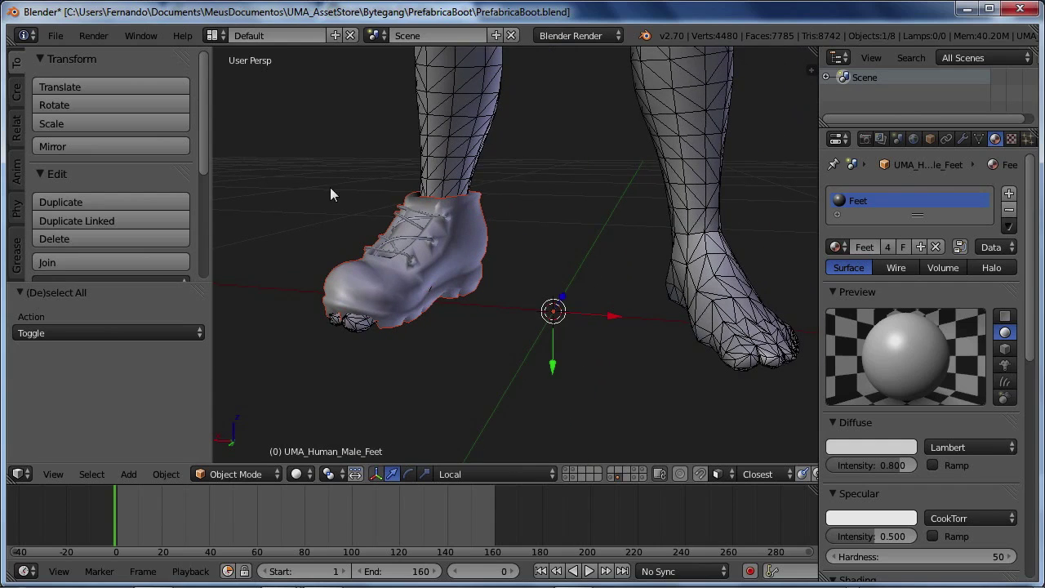
left_click_drag(207, 133, 205, 182)
left_click(149, 196)
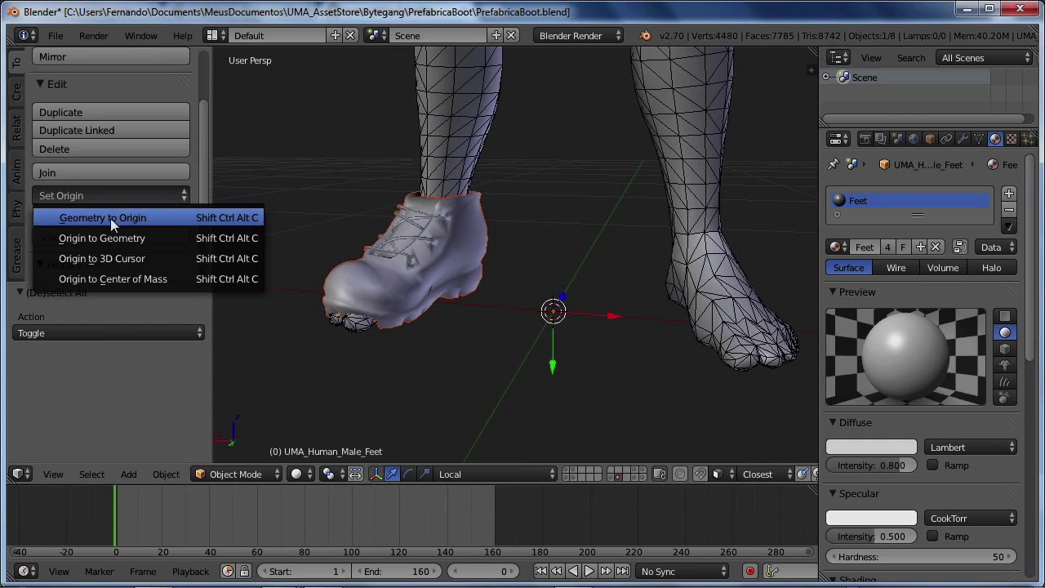
left_click(118, 237)
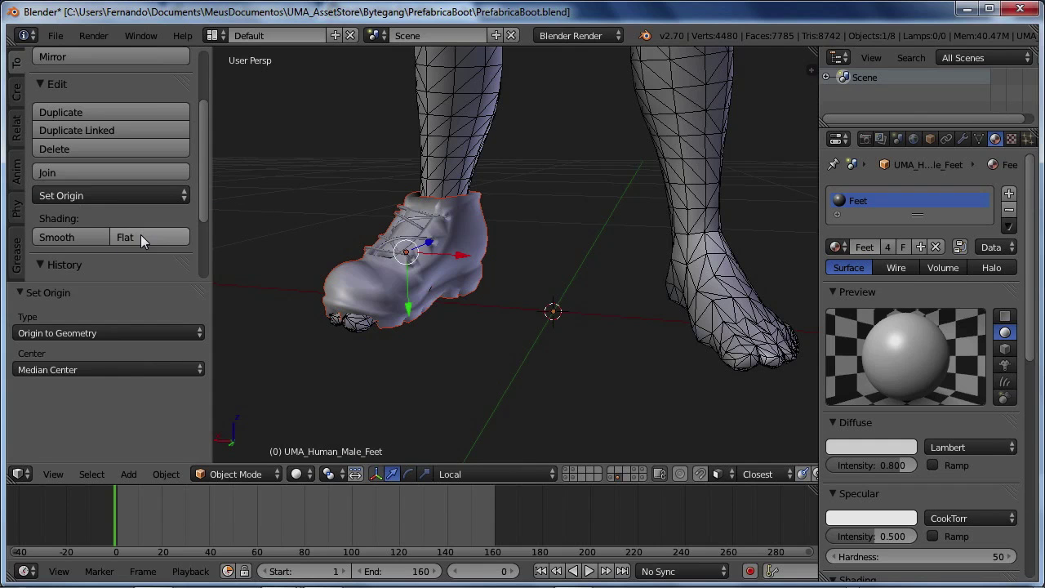
Show the object transform properties and reselect the boot so it becomes the active object
middle_click_drag(416, 282, 502, 265)
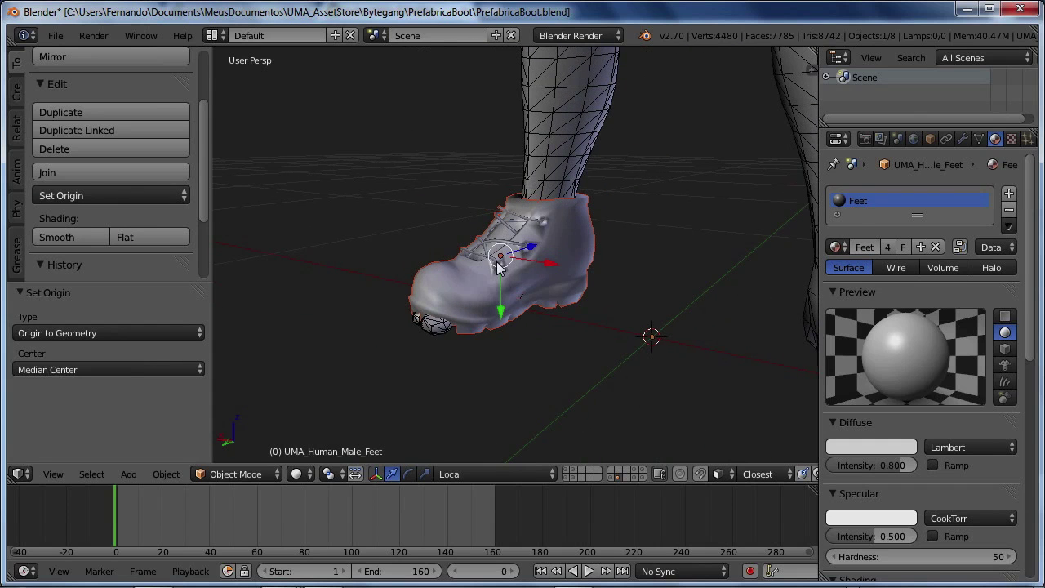
scroll(497, 258, "up", 3)
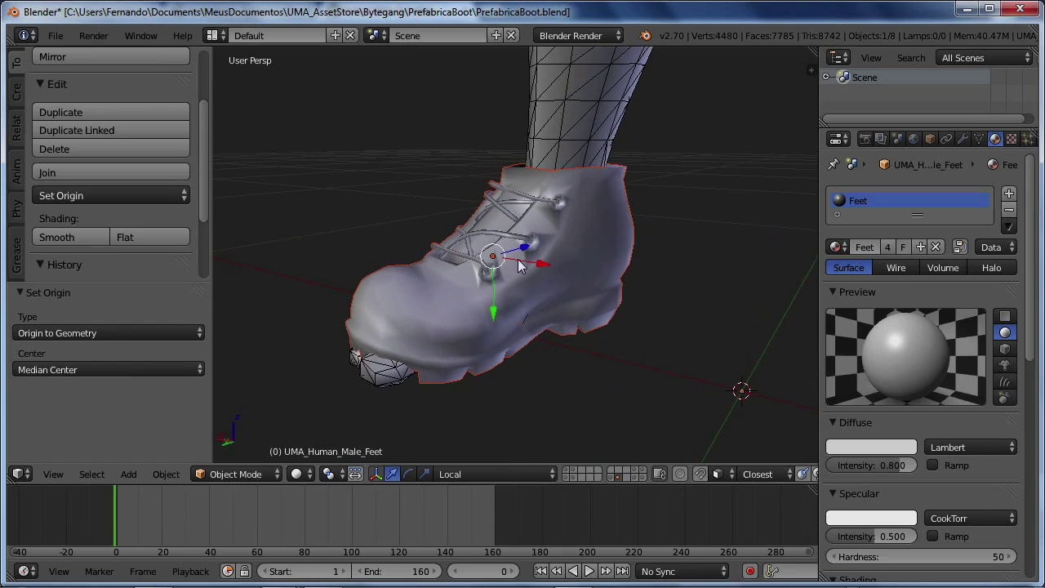
middle_click_drag(487, 252, 471, 278)
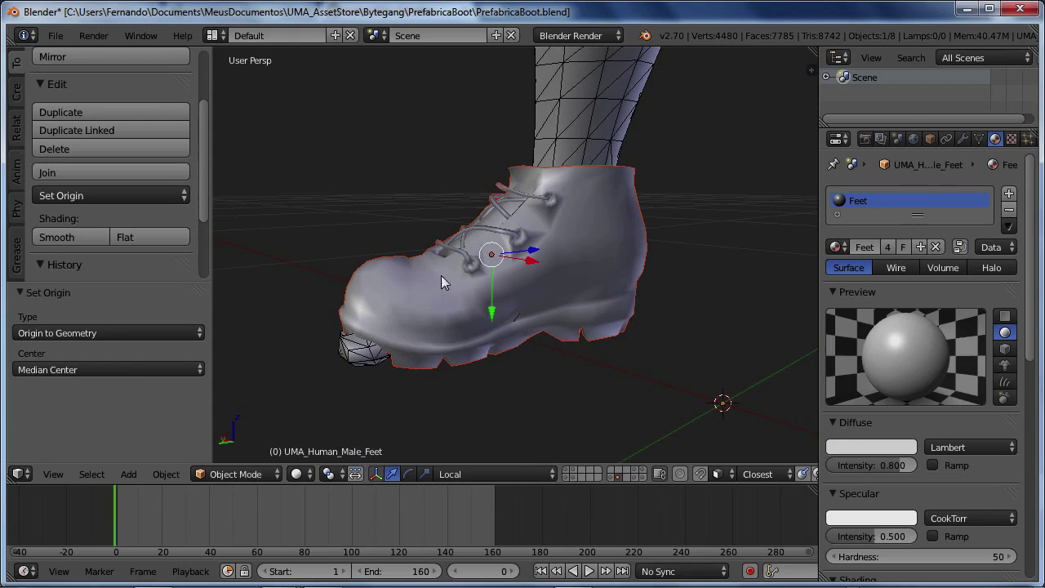
mouse_move(442, 278)
middle_mouse_down()
mouse_move(645, 290)
mouse_move(518, 326)
mouse_move(492, 317)
mouse_move(538, 269)
mouse_move(511, 289)
mouse_move(441, 292)
middle_mouse_up()
scroll(518, 326, "down", 4)
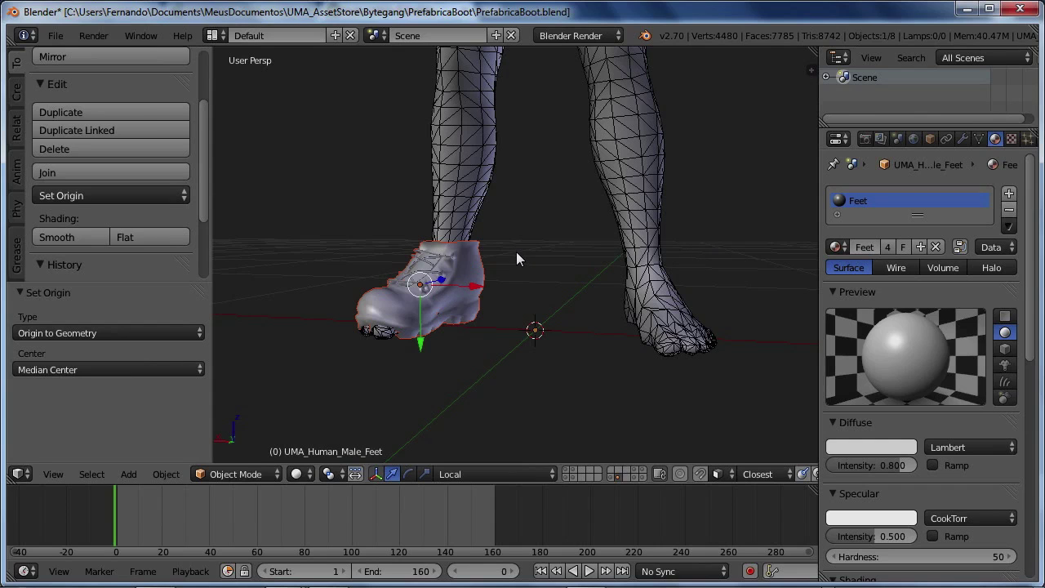
key("n")
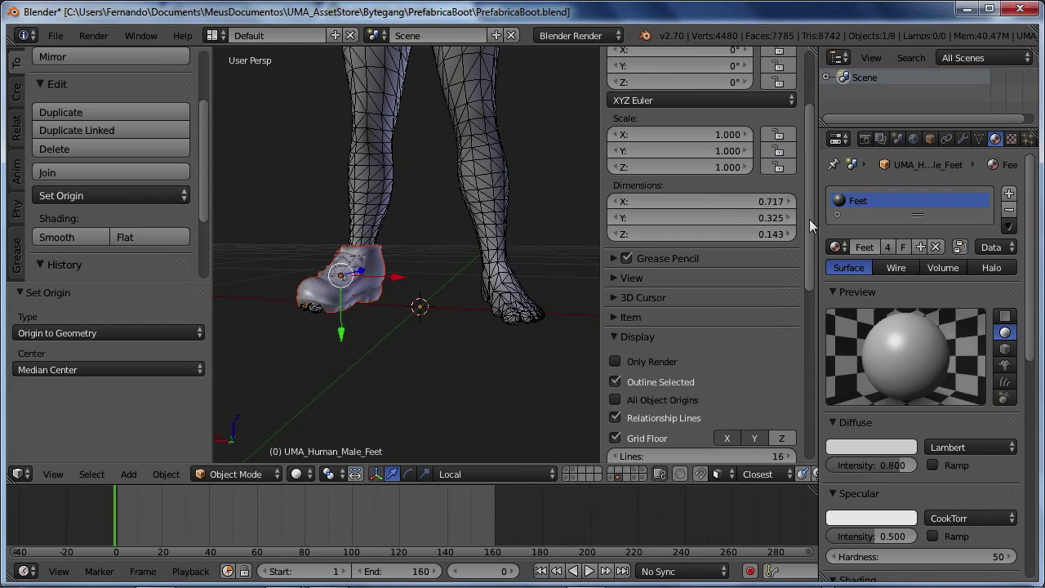
scroll(809, 219, "up", 3)
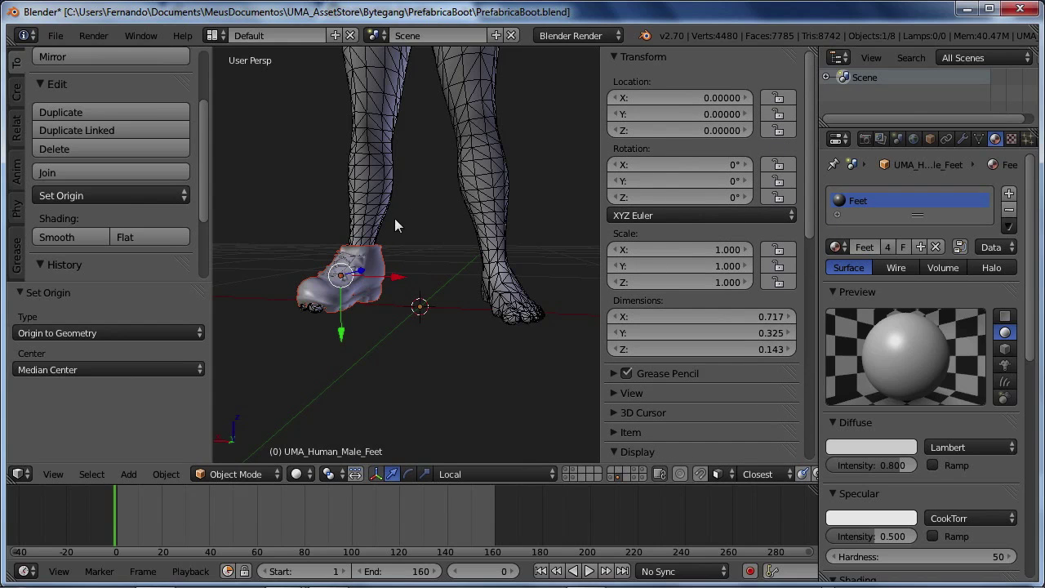
scroll(394, 237, "up", 2)
key("a")
right_click(392, 274)
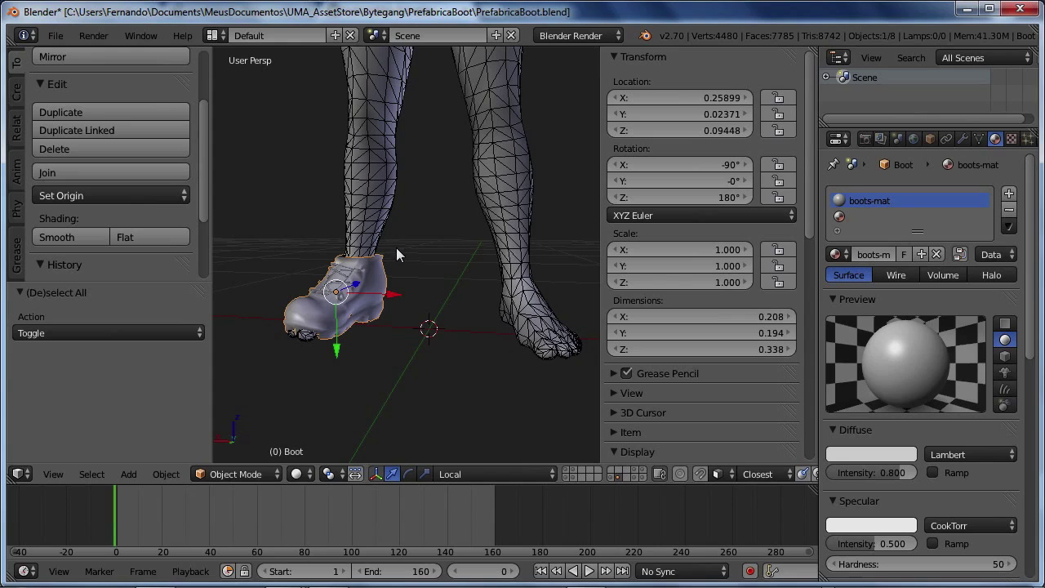
Apply the boot's location, rotation and scale one after another
key("ctrl+a")
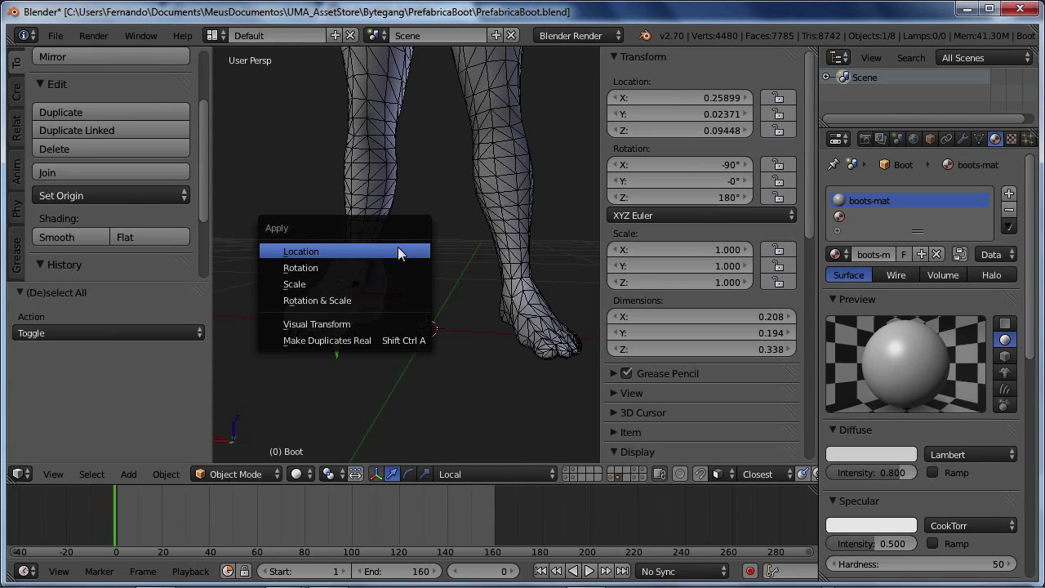
left_click(313, 258)
key("ctrl+a")
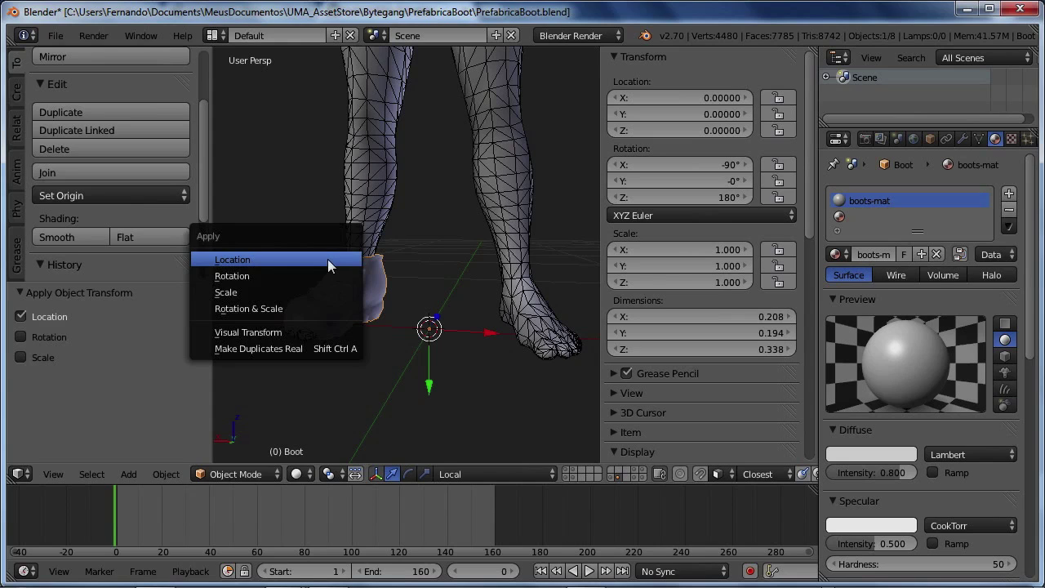
left_click(257, 275)
key("ctrl+a")
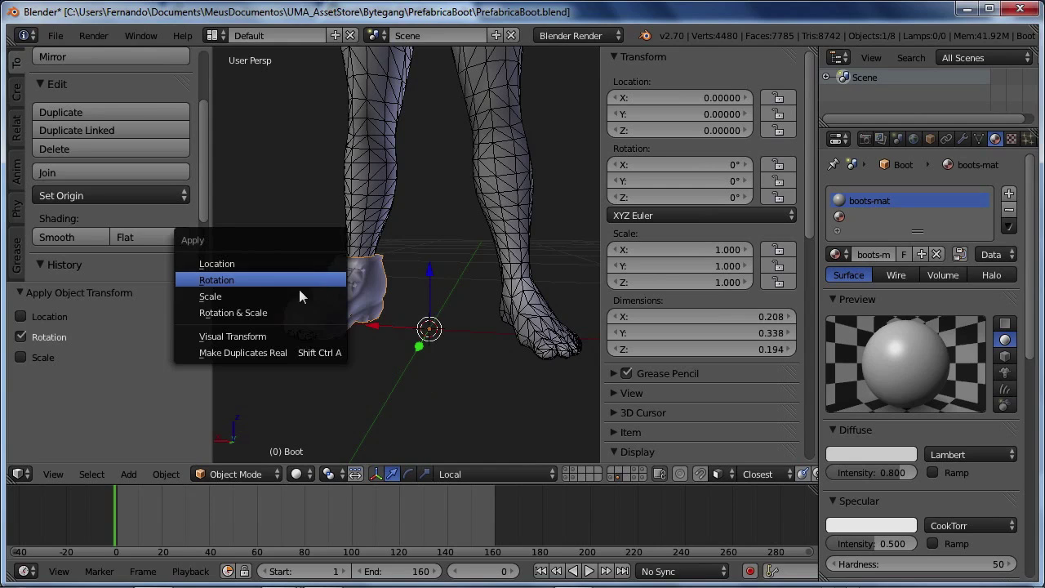
left_click(236, 296)
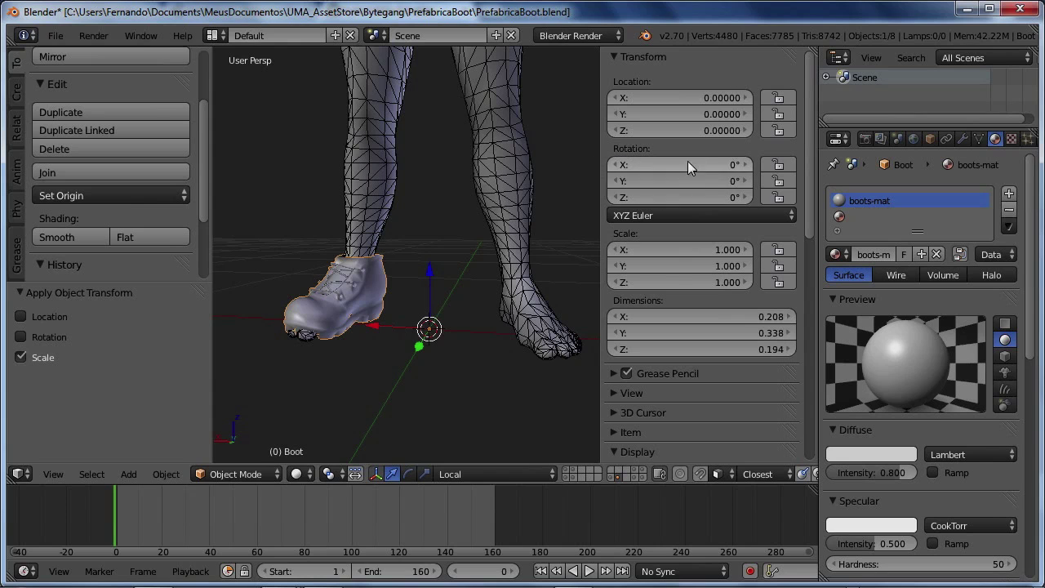
Select the male feet and legs meshes in turn to compare their transform values with the boot's
right_click(528, 307)
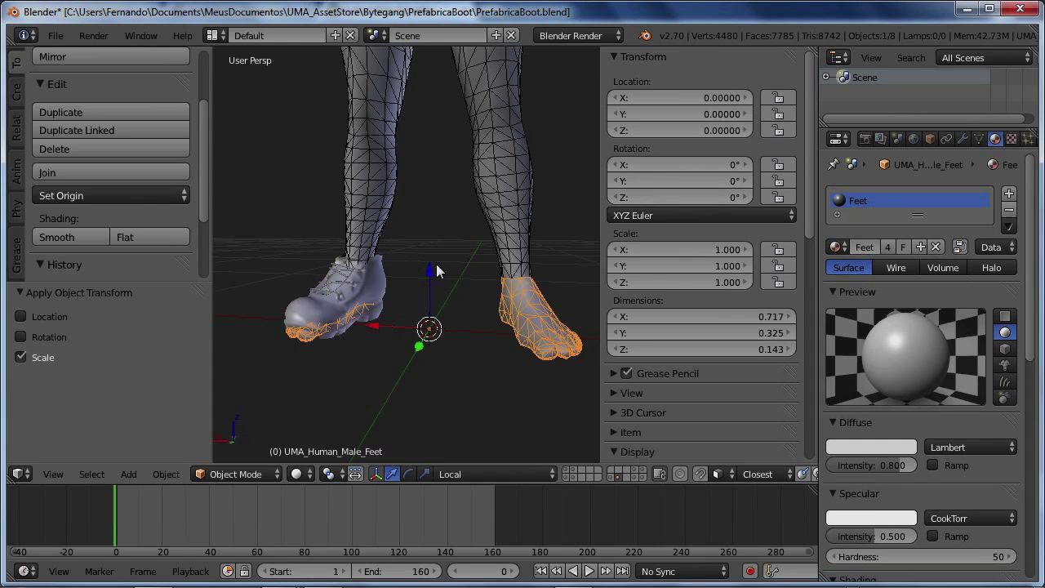
right_click(527, 217)
scroll(500, 287, "down", 5)
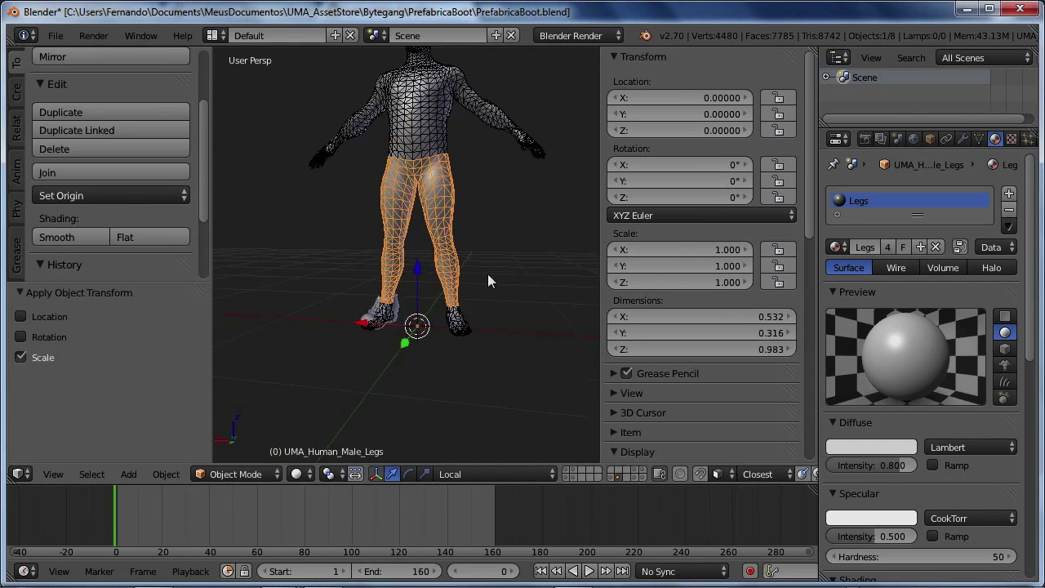
right_click(433, 208)
right_click(452, 242)
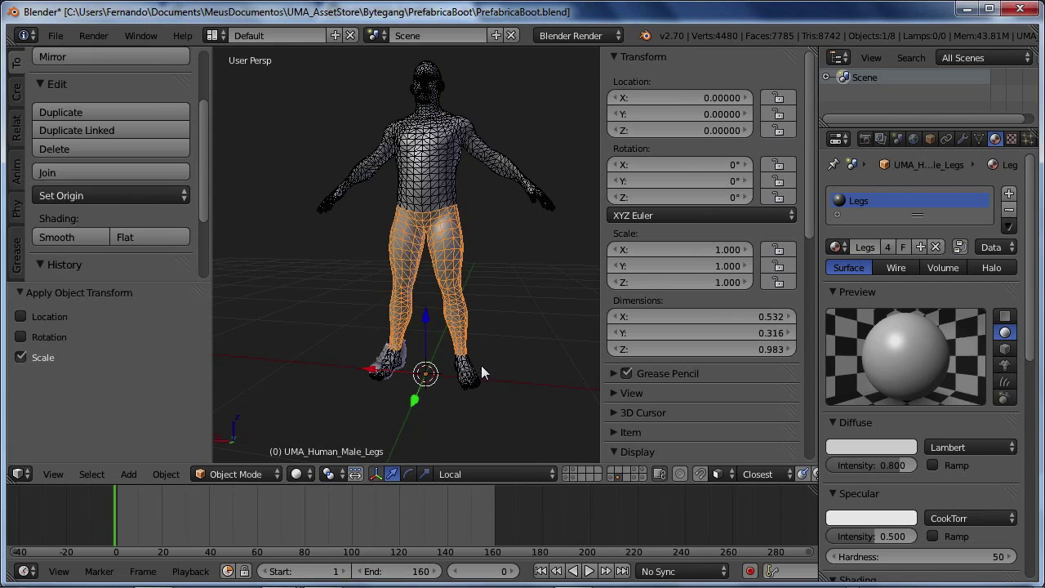
right_click(481, 365)
scroll(440, 319, "up", 8)
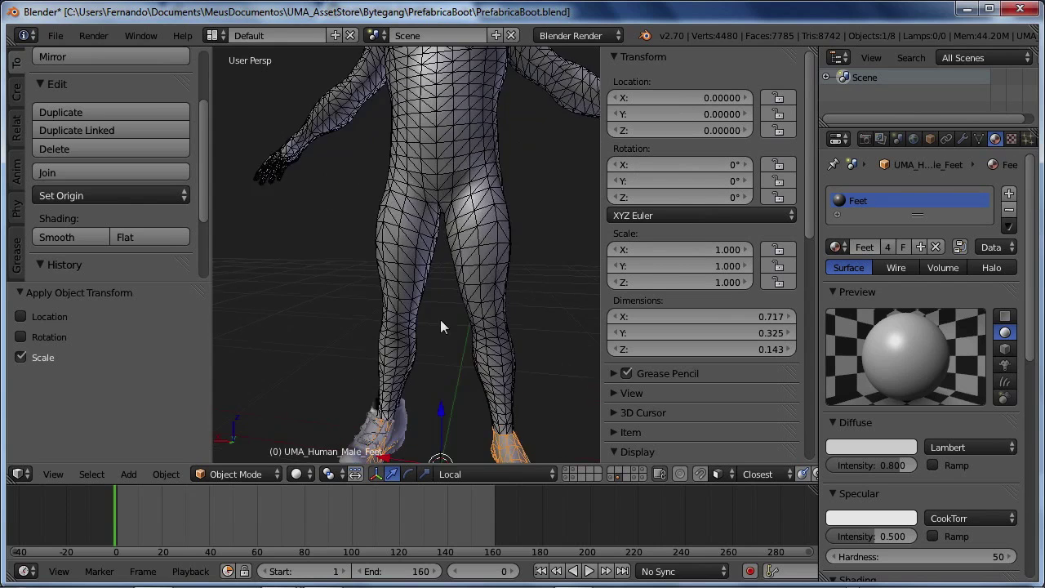
Clear the selection, select the male feet mesh poking through the boot and try to hide it
middle_click_drag(424, 291, 431, 261)
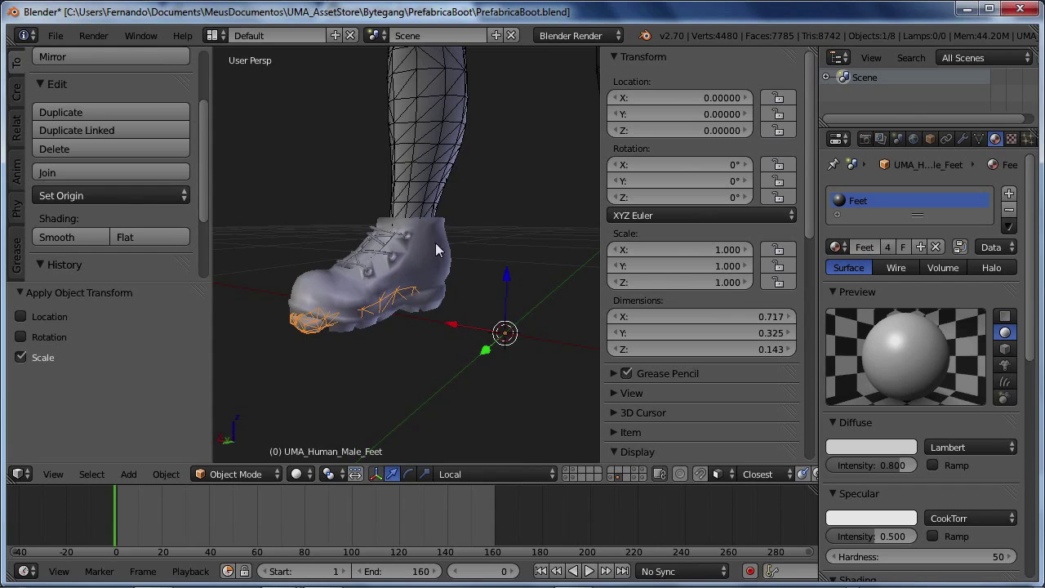
key("a")
middle_click_drag(433, 229, 405, 240)
right_click(331, 365)
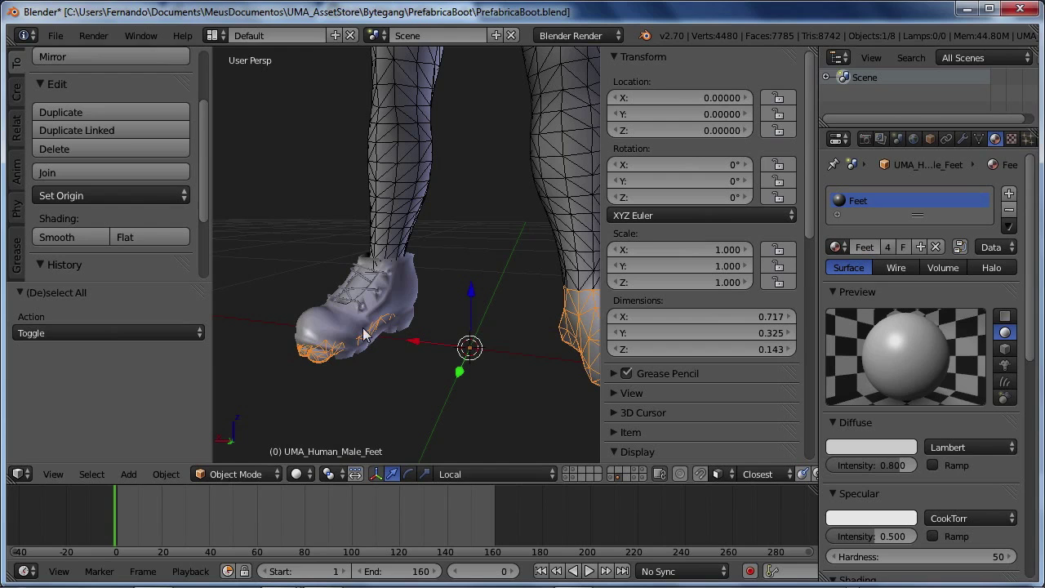
key("h")
Select only the boot mesh on the male foot
middle_click_drag(425, 282, 461, 298)
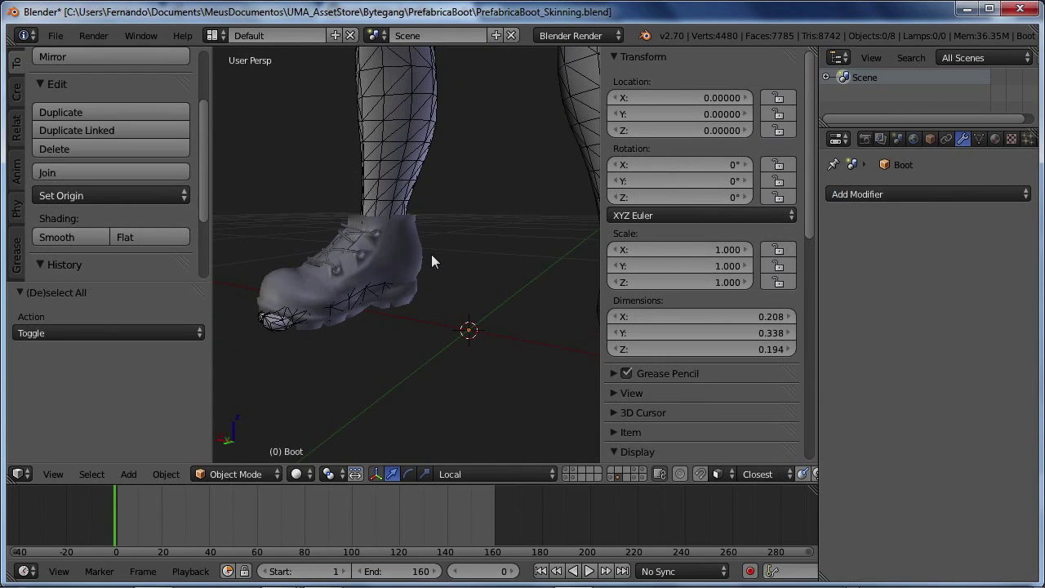
middle_click_drag(496, 301, 473, 315)
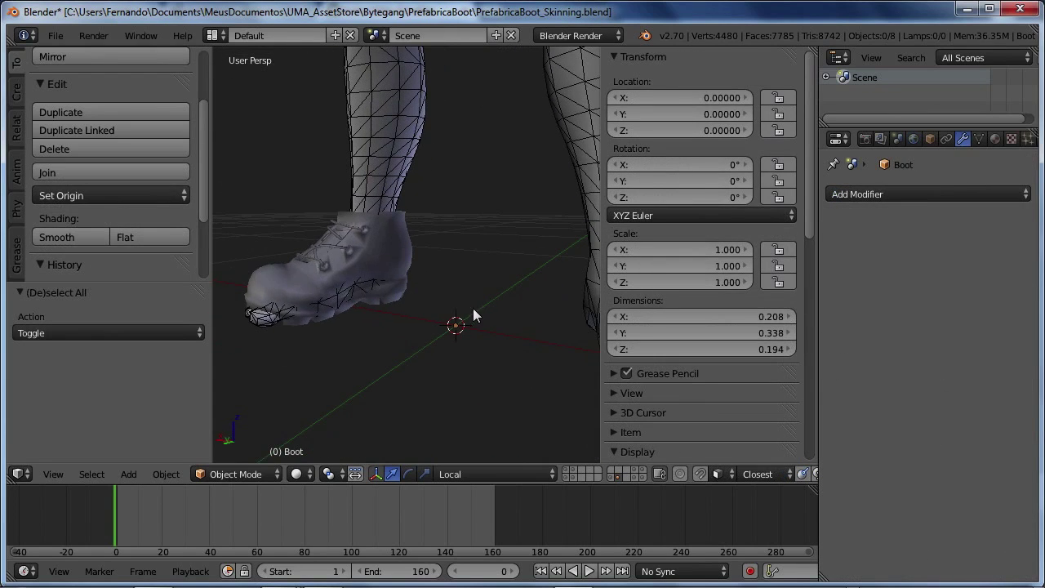
right_click(381, 249)
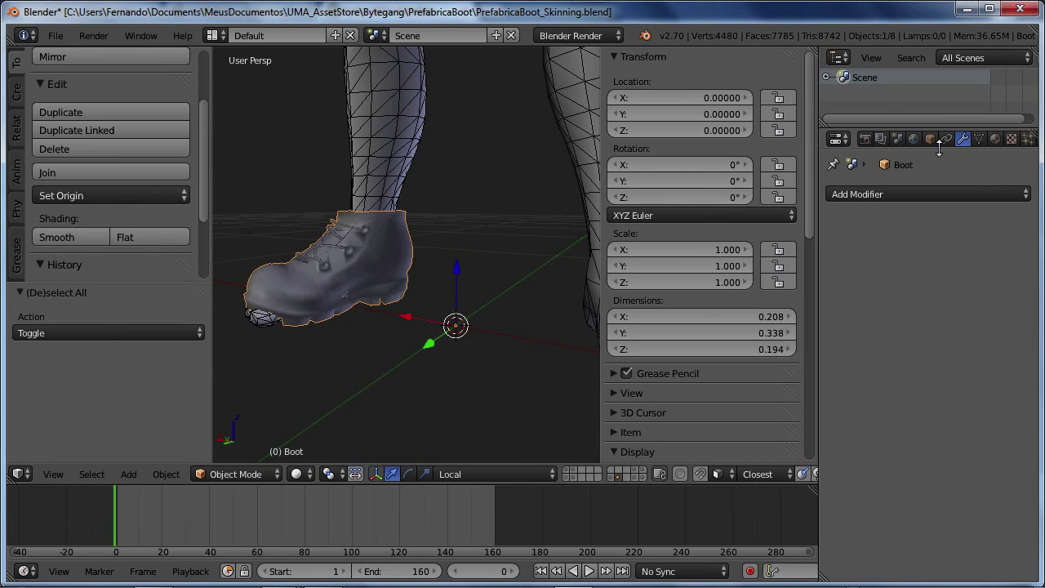
Mirror the boot across the X axis onto the other foot with a Mirror modifier and apply the modifier
left_click(918, 192)
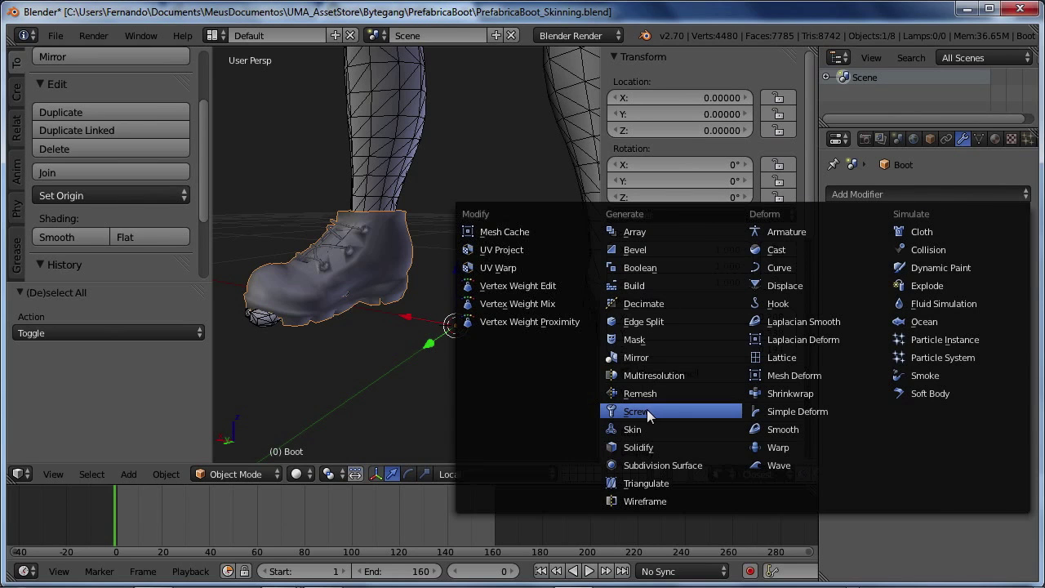
left_click(640, 360)
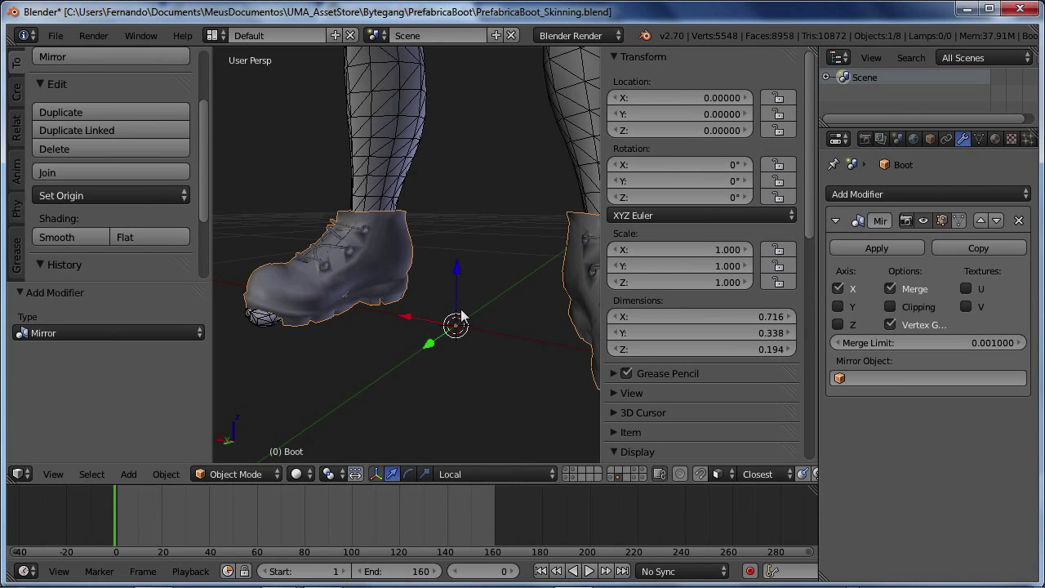
middle_click_drag(479, 350, 476, 319)
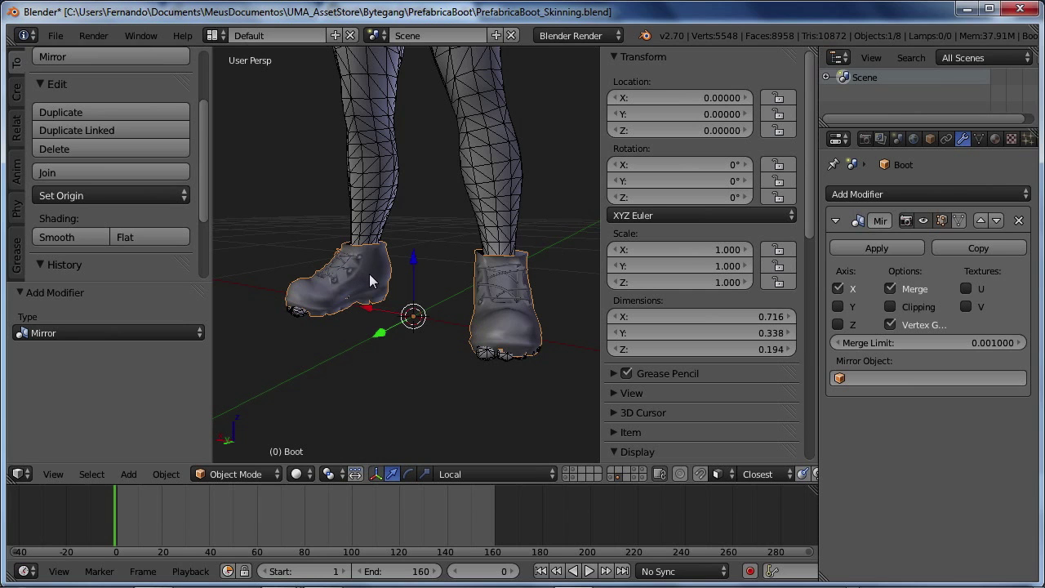
scroll(369, 273, "up", 3)
middle_click_drag(412, 309, 438, 303)
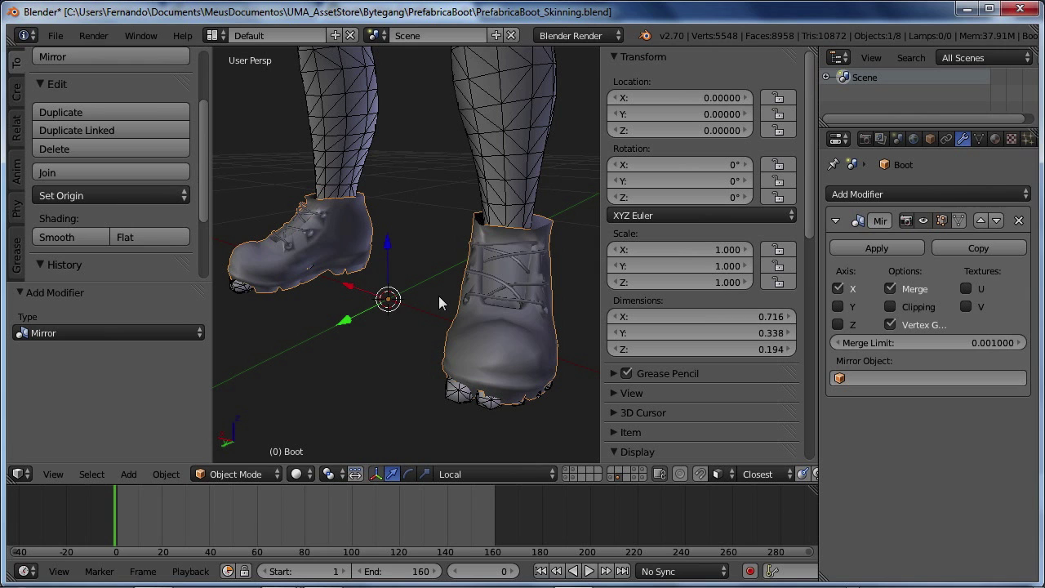
middle_click_drag(435, 283, 450, 174)
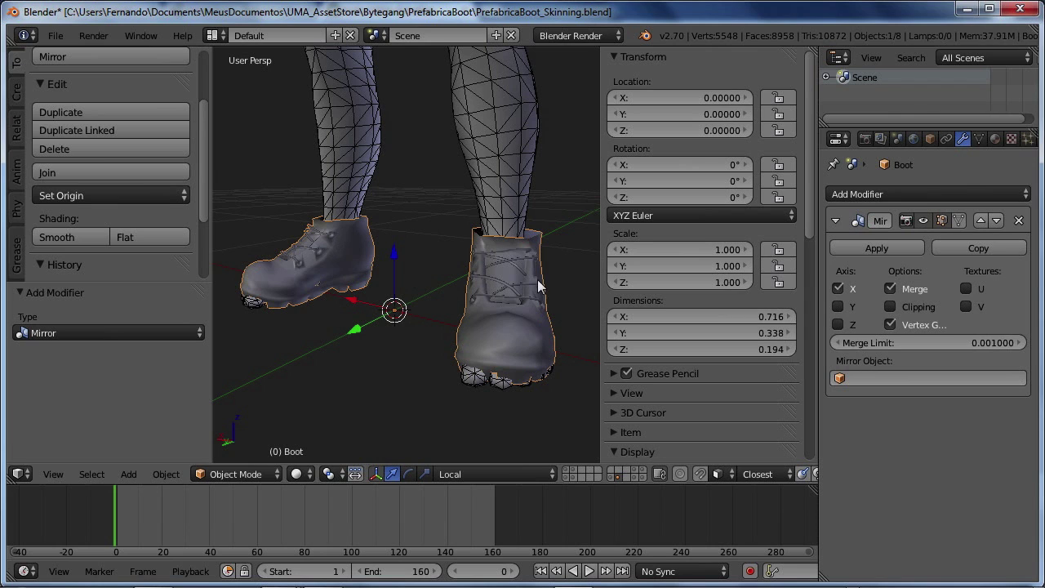
left_click(883, 247)
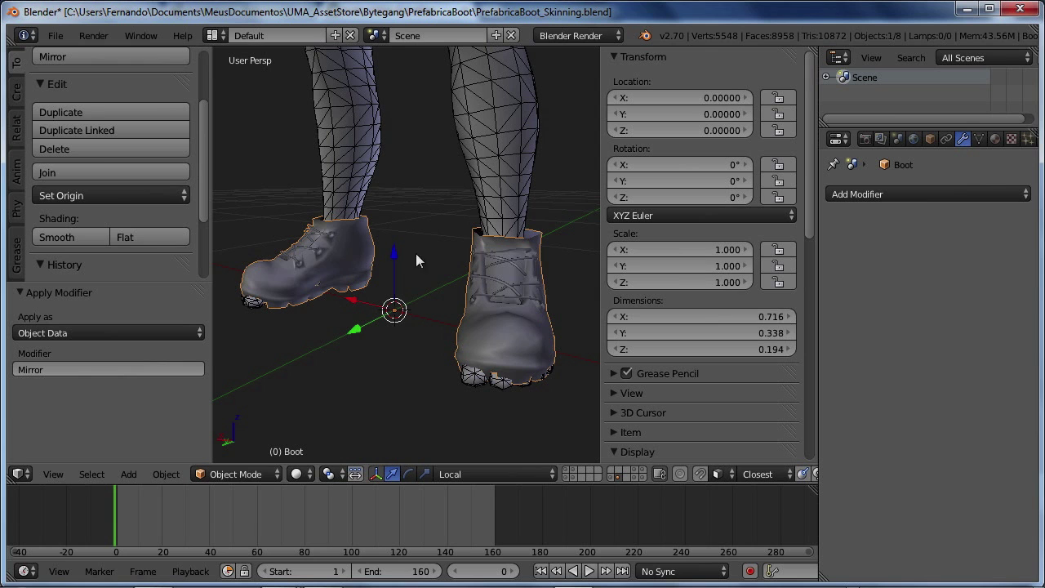
mouse_move(444, 294)
middle_mouse_down()
mouse_move(464, 299)
mouse_move(432, 287)
middle_mouse_up()
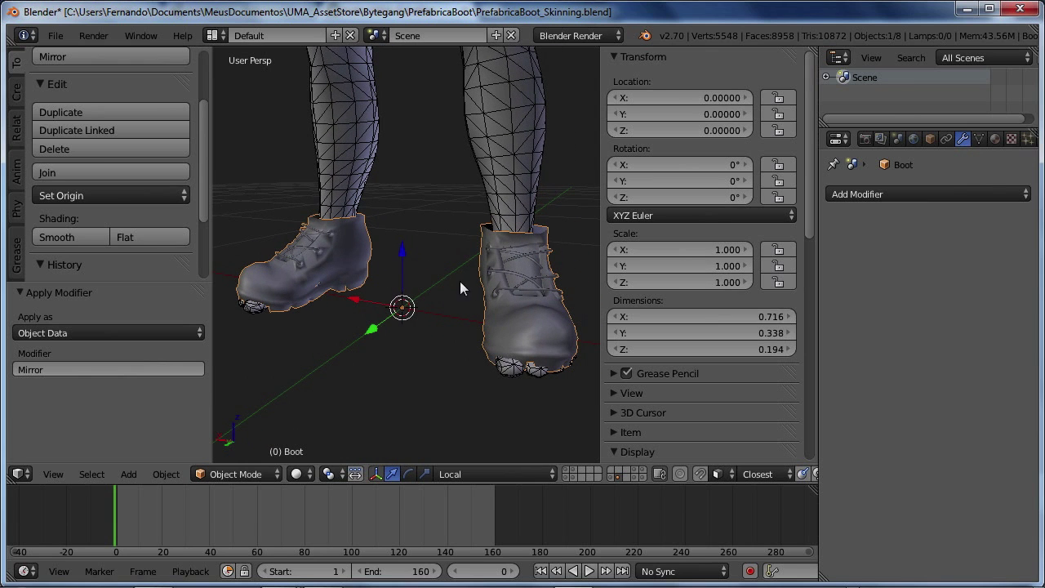
Add an Armature modifier to the boots with UMA_Male_Rig as its object
left_click(857, 189)
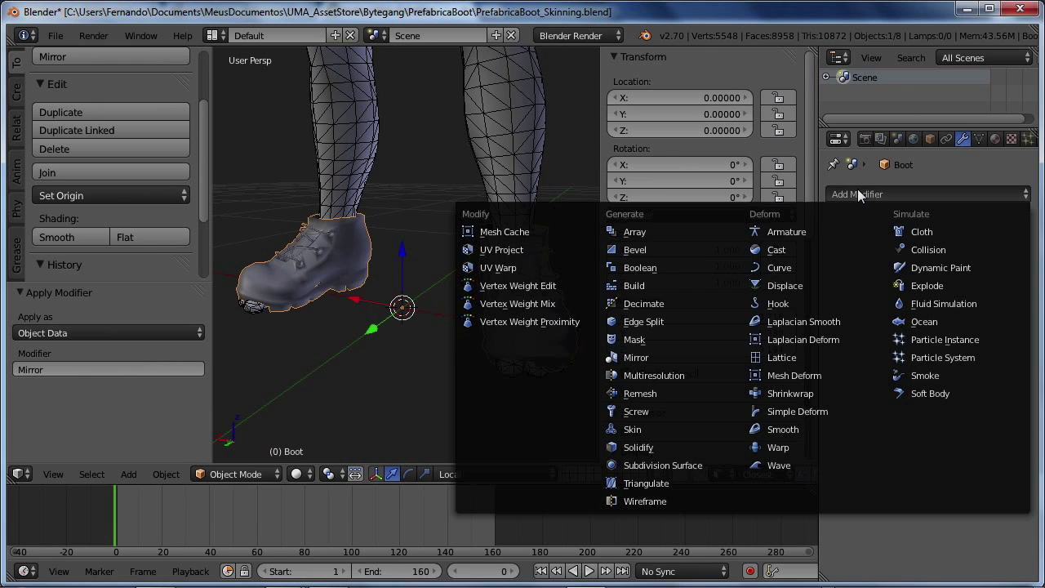
left_click(802, 234)
left_click(871, 289)
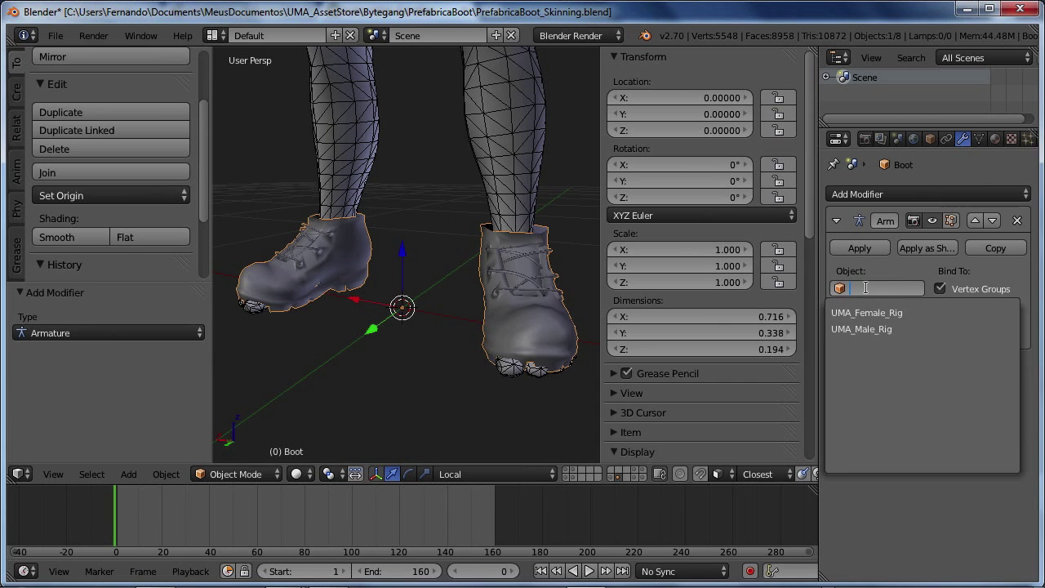
left_click(876, 330)
Examine how both boots sit on the male avatar's feet, from the full legs to a close view
scroll(392, 311, "down", 3)
middle_click_drag(404, 263, 426, 351, "shift")
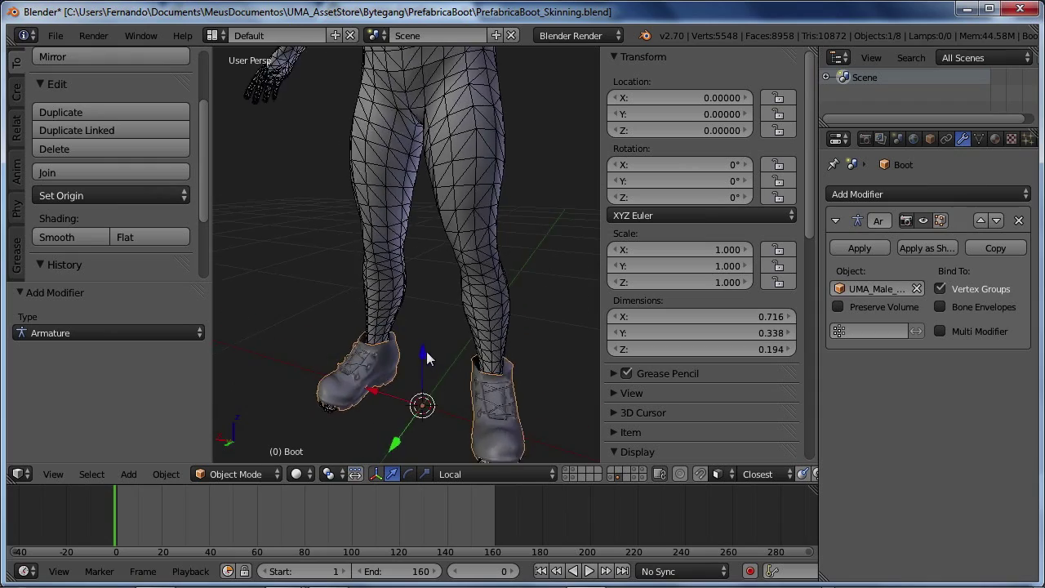
scroll(425, 327, "down", 5)
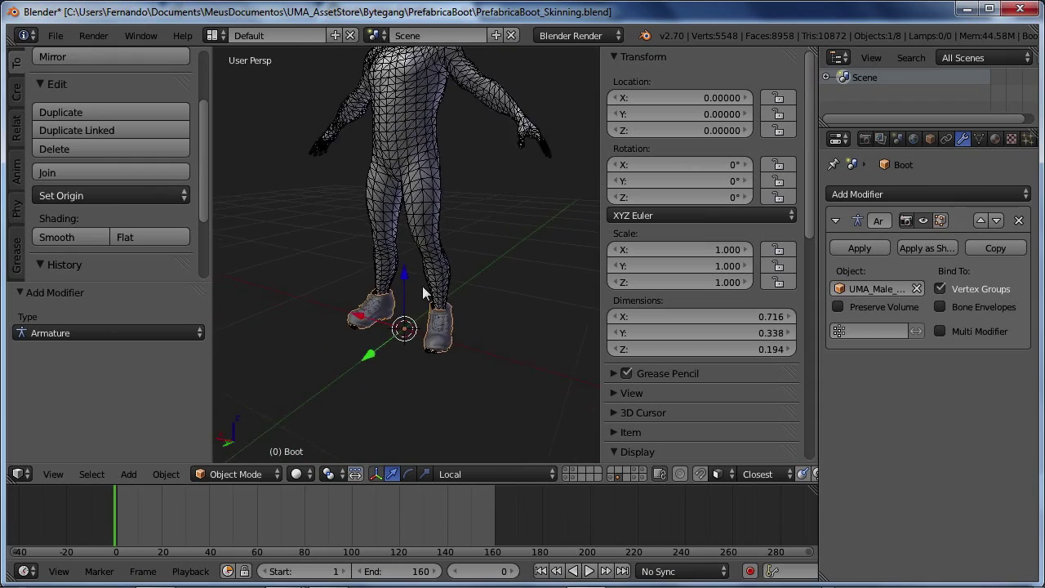
scroll(425, 310, "up", 5)
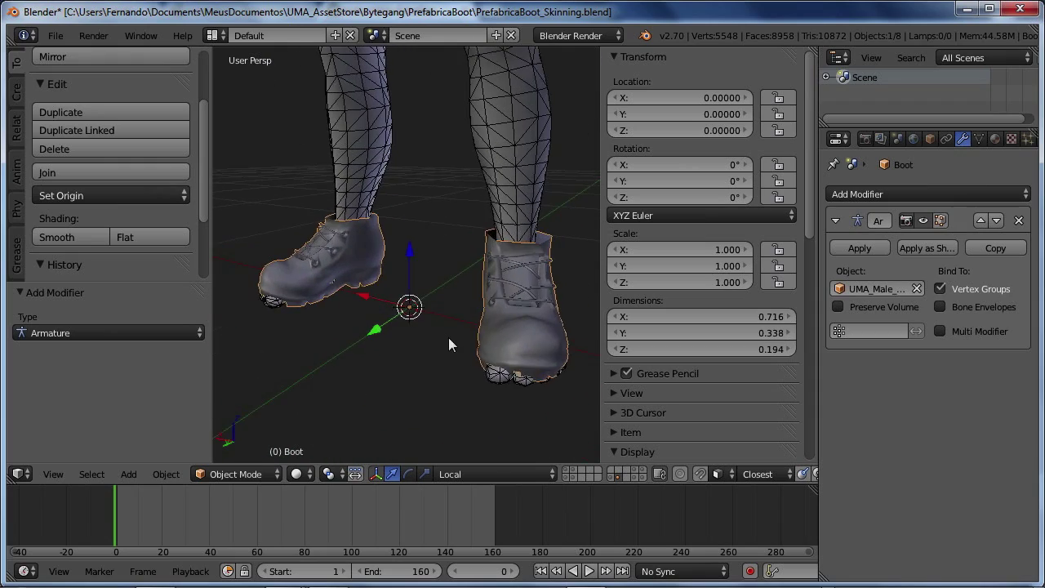
middle_click_drag(448, 343, 443, 346)
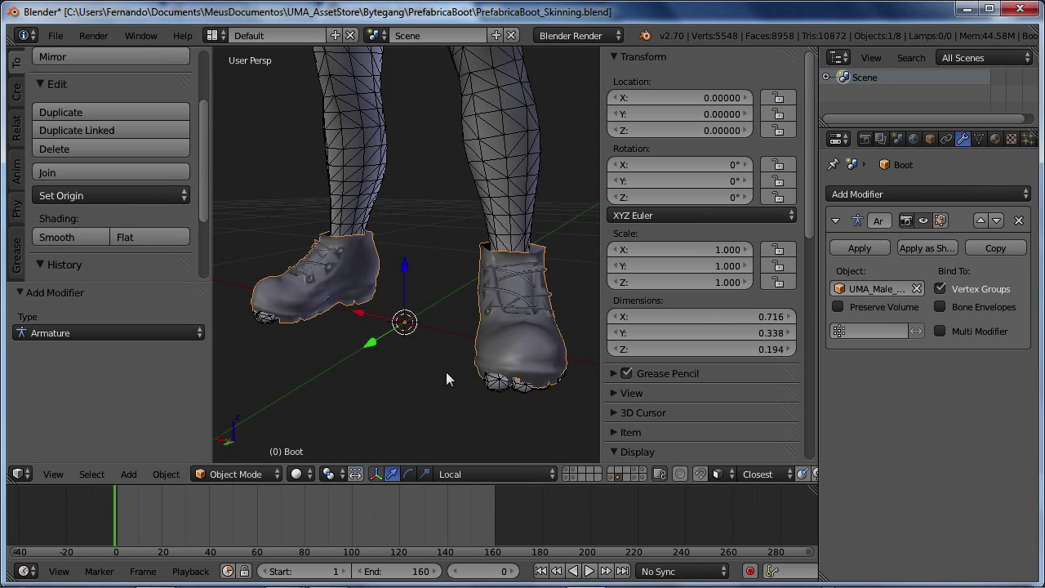
scroll(446, 371, "down", 3)
scroll(442, 386, "up", 3)
scroll(465, 376, "down", 4)
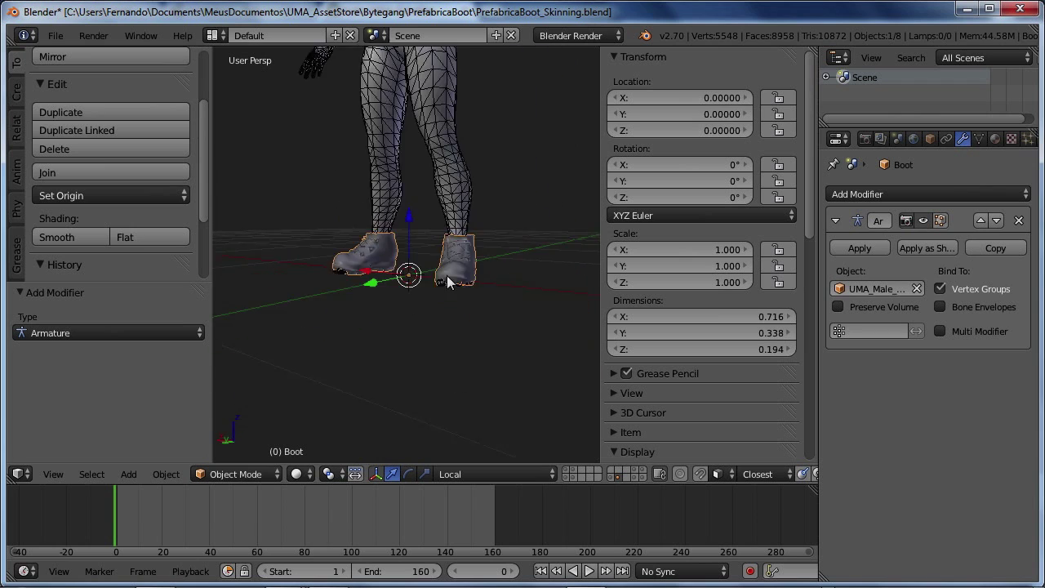
scroll(437, 324, "up", 5)
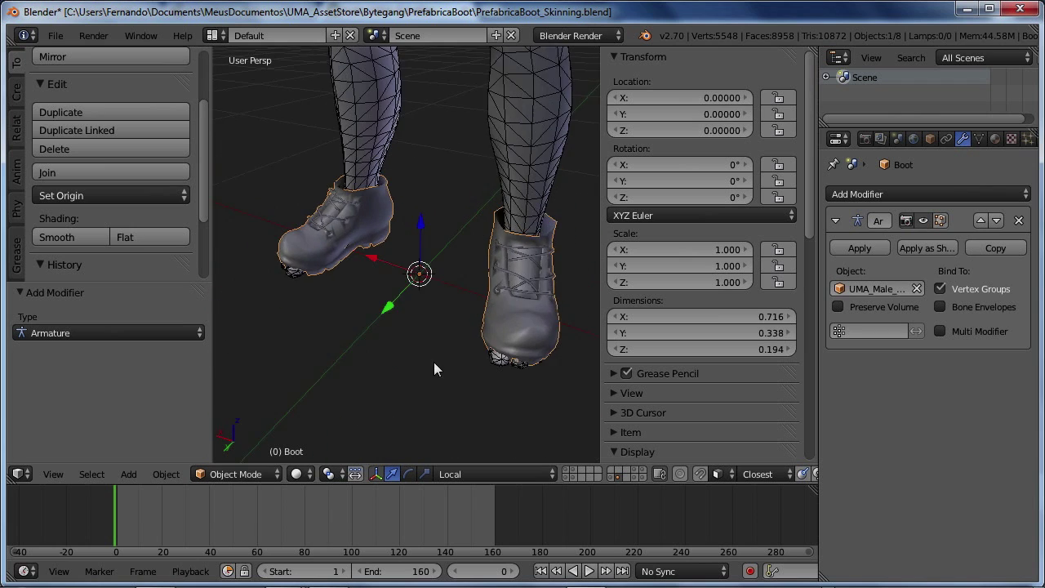
scroll(425, 317, "up", 2)
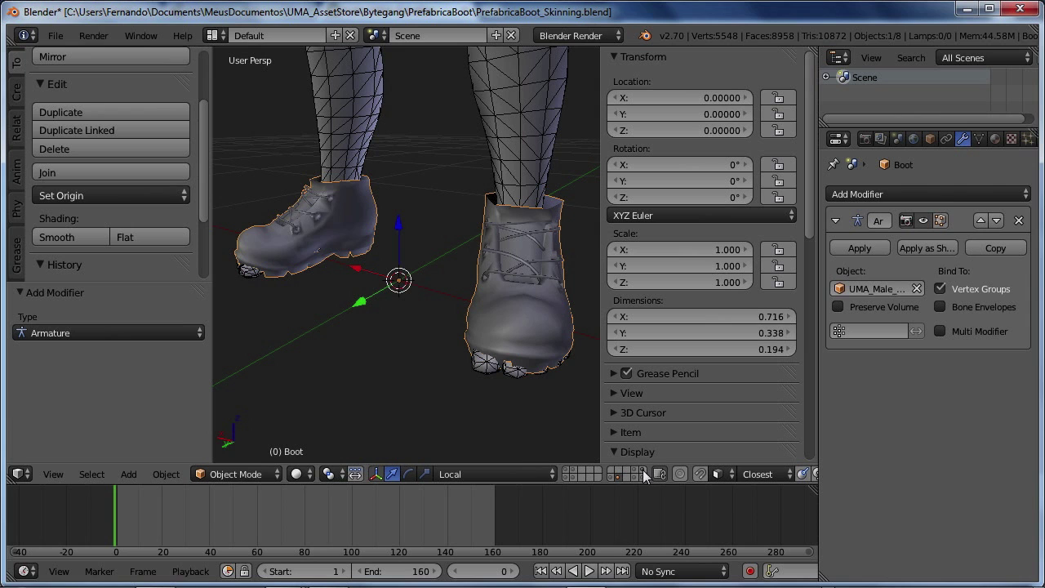
Clear the selection, then select the male feet mesh and the boots in turn to tell the two objects apart
key("a")
middle_click_drag(355, 248, 394, 269)
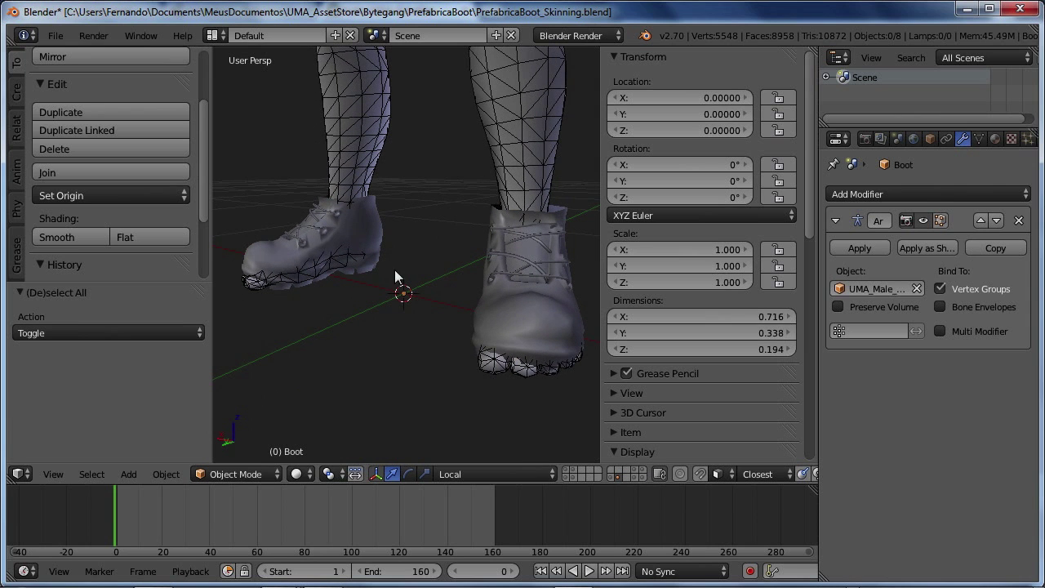
right_click(254, 284)
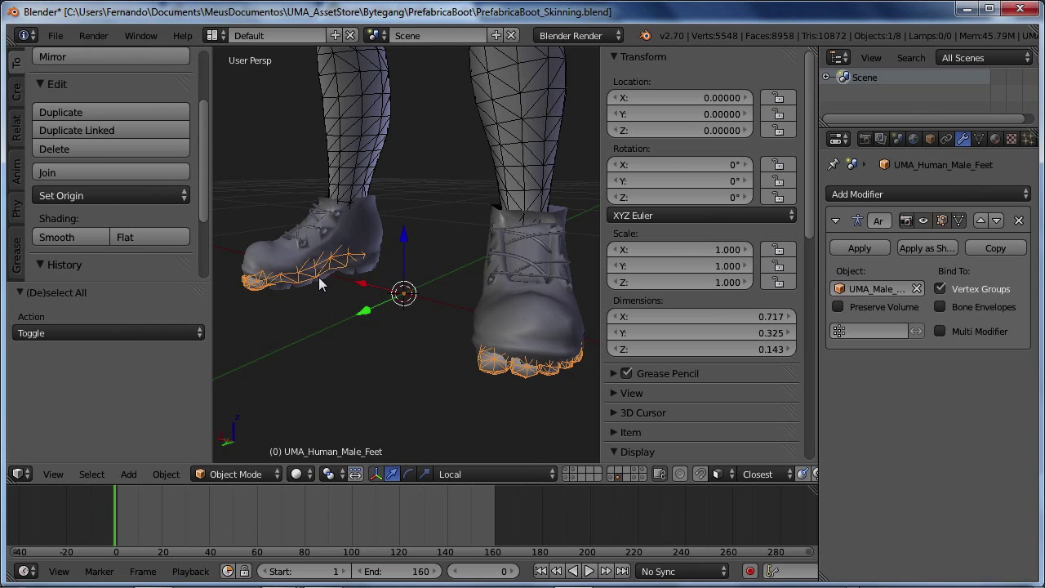
right_click(298, 239)
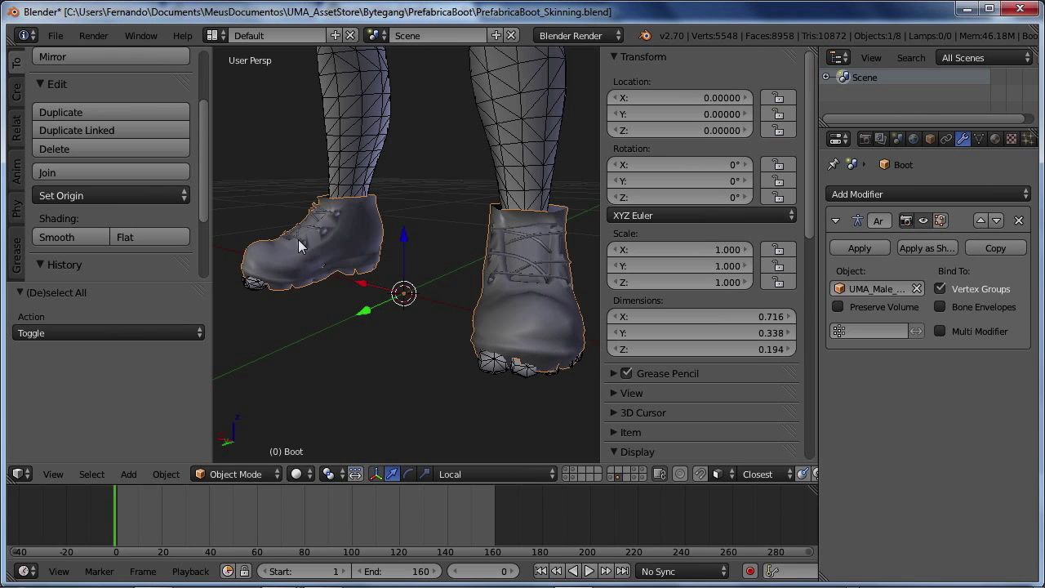
right_click(250, 287)
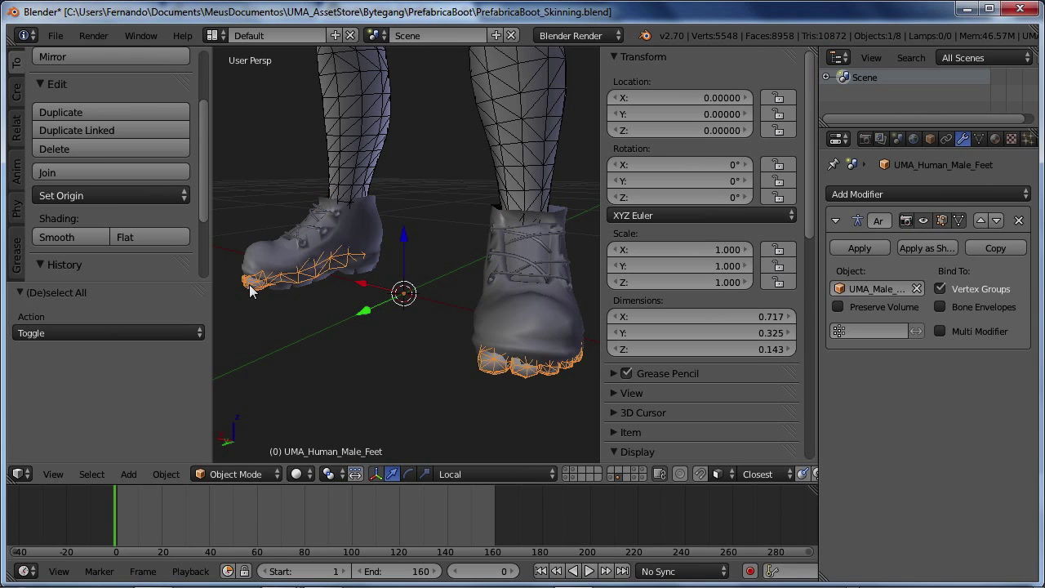
Examine how the male feet mesh fits inside the boot in wireframe and solid display, including at the ankle opening
mouse_move(409, 228)
middle_mouse_down()
mouse_move(460, 226)
mouse_move(416, 236)
middle_mouse_up()
scroll(425, 265, "up", 3)
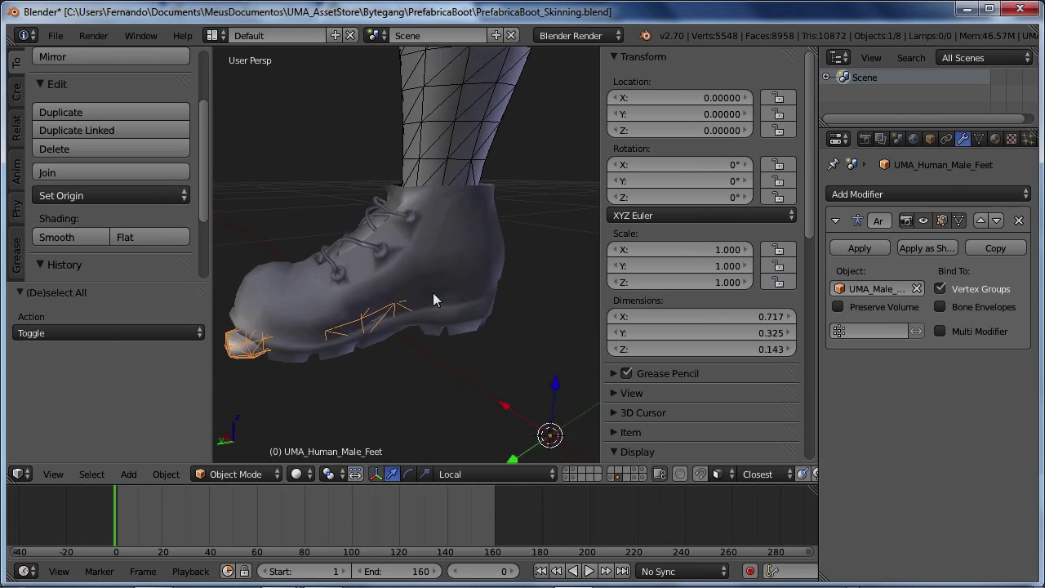
middle_click_drag(436, 296, 490, 304)
mouse_move(297, 367)
middle_mouse_down()
mouse_move(482, 367)
mouse_move(384, 373)
middle_mouse_up()
key("z")
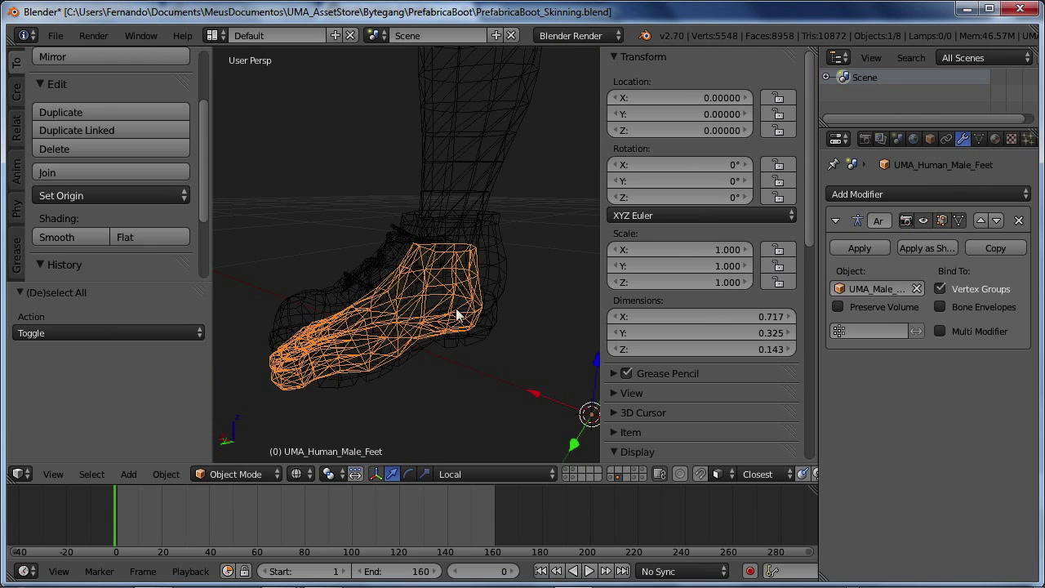
key("z")
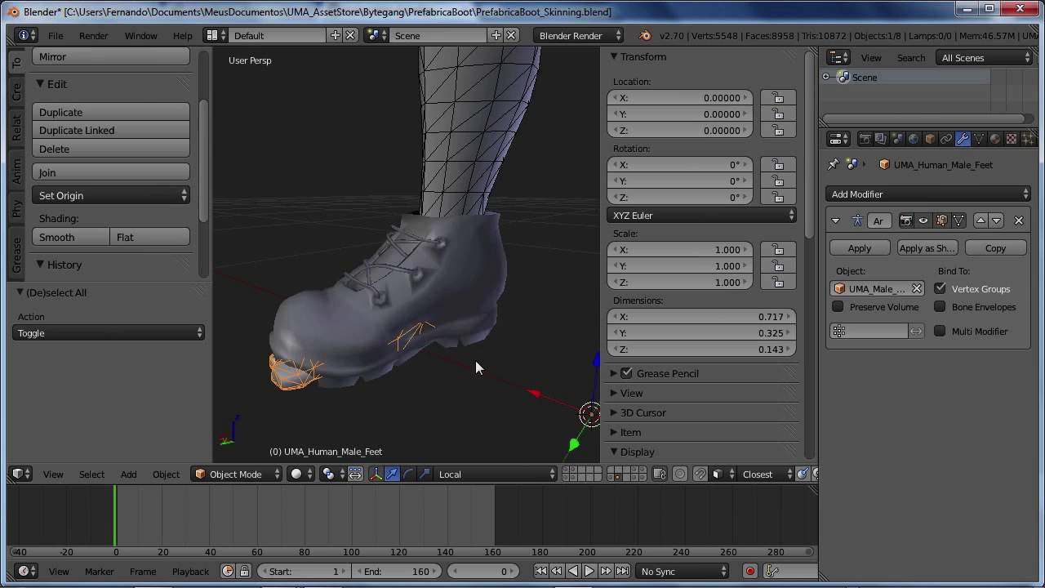
mouse_move(478, 366)
middle_mouse_down()
mouse_move(532, 347)
mouse_move(455, 324)
mouse_move(467, 299)
mouse_move(427, 309)
mouse_move(444, 322)
mouse_move(486, 304)
mouse_move(460, 334)
mouse_move(396, 342)
mouse_move(420, 369)
mouse_move(372, 392)
middle_mouse_up()
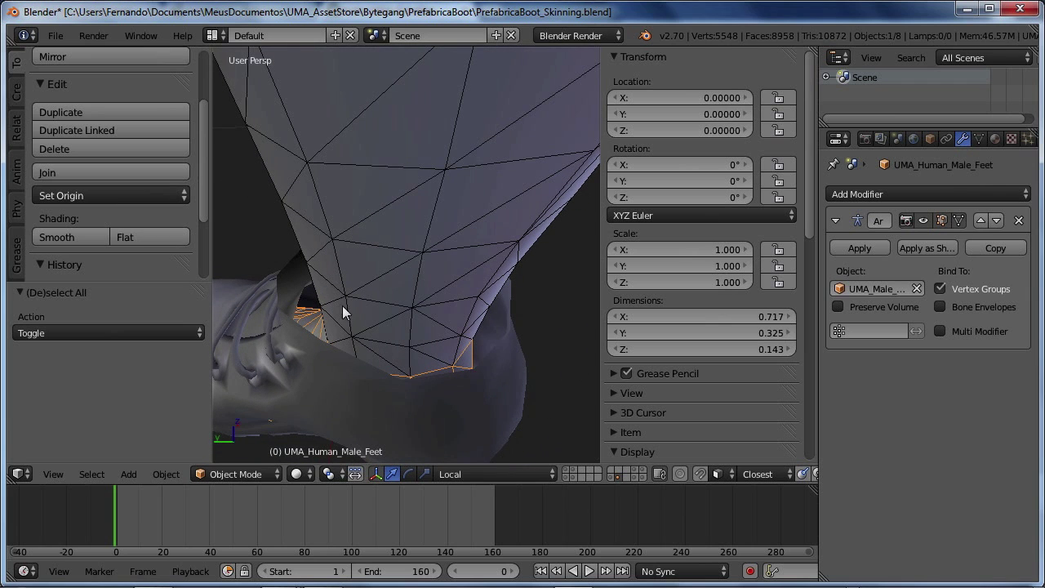
middle_click_drag(351, 402, 380, 265)
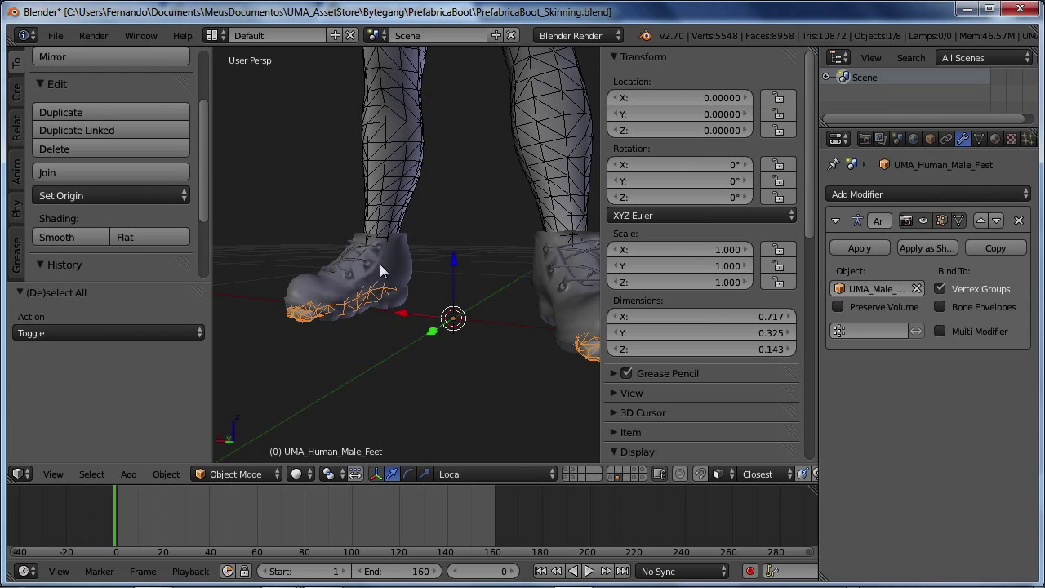
Select only the boots, move them to layer 20 and show that layer alone
key("a")
right_click(404, 266)
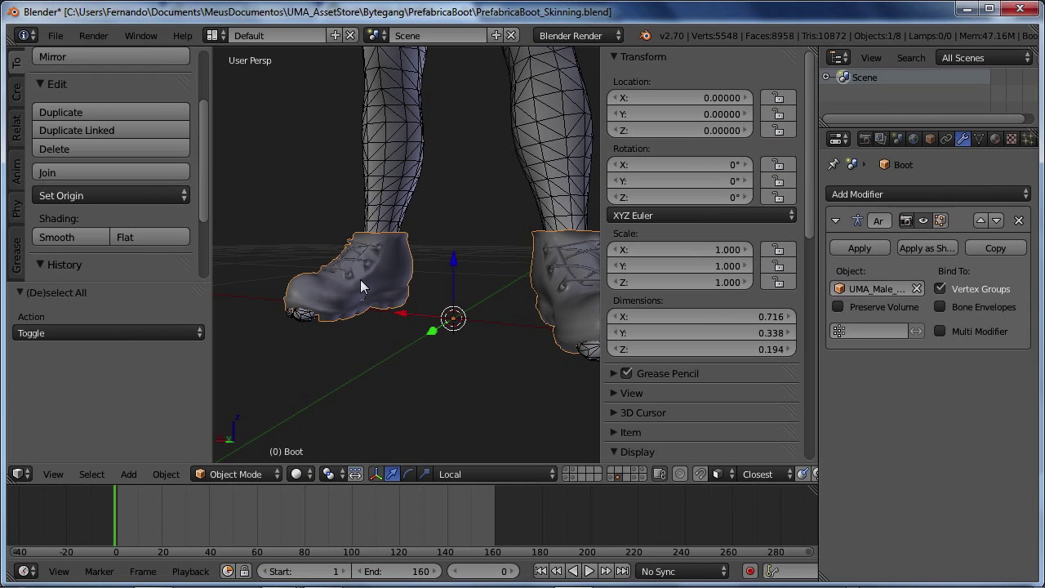
key("m")
left_click(602, 324)
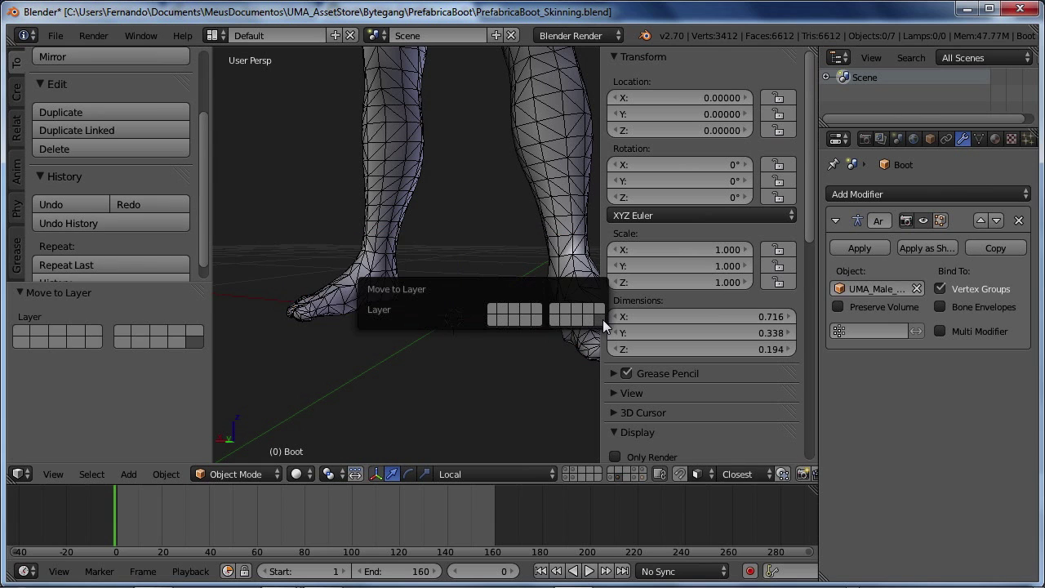
left_click(644, 476)
Select the full UMA_Human_Male body mesh to check how it meets the boots, then clear the selection
key("a")
scroll(426, 376, "down", 3)
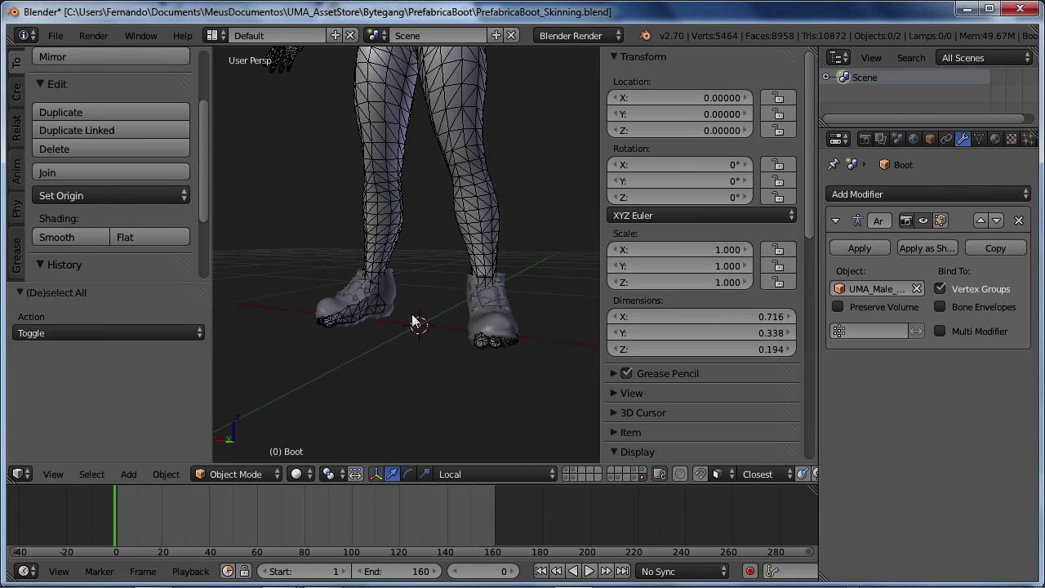
right_click(383, 242)
scroll(407, 312, "up", 5)
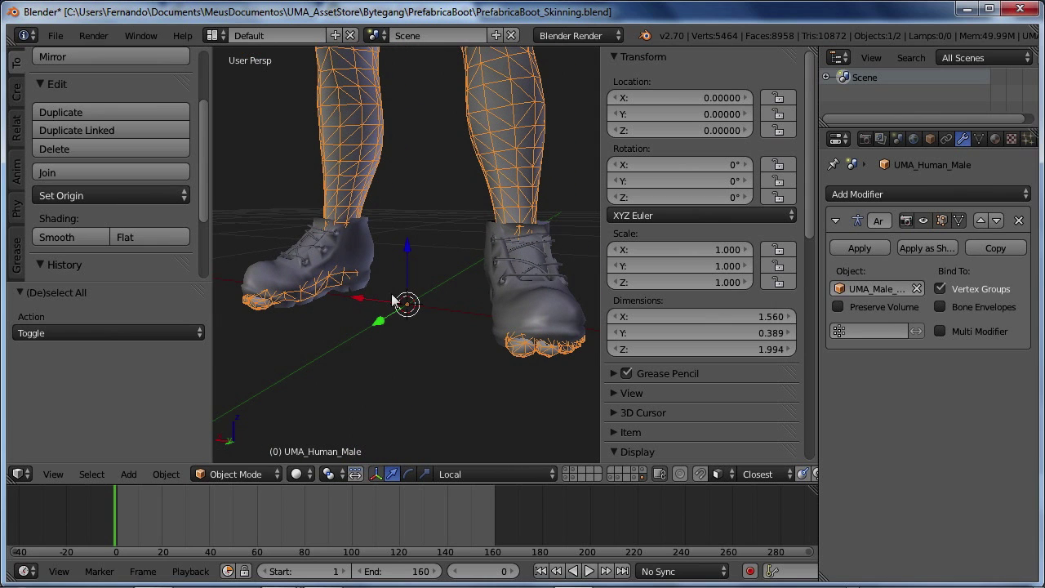
key("a")
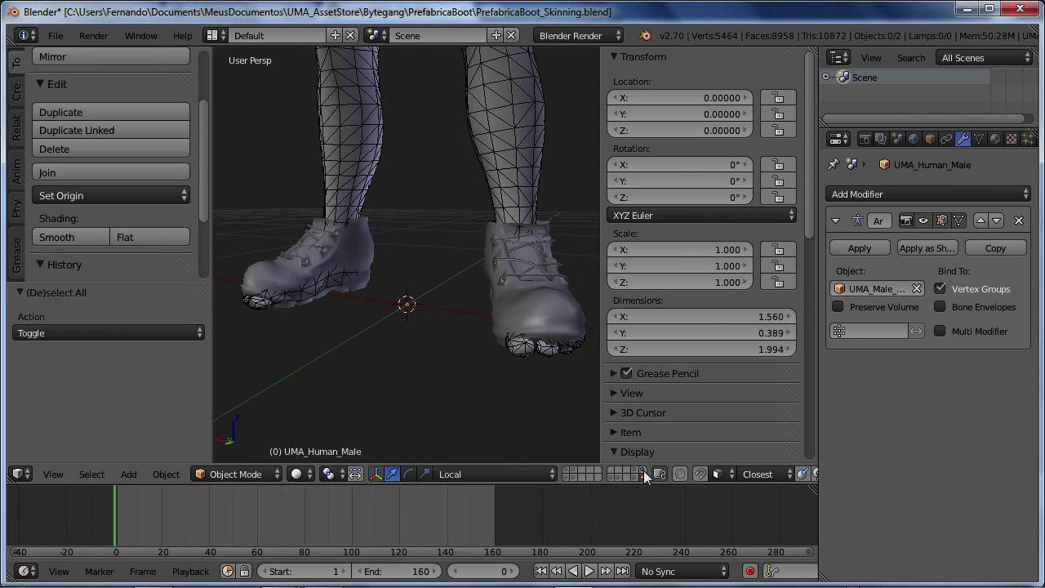
Show layer 10 together with the boots' layer and select the UMA_Male_Rig armature
left_click(643, 470, "shift")
right_click(336, 192)
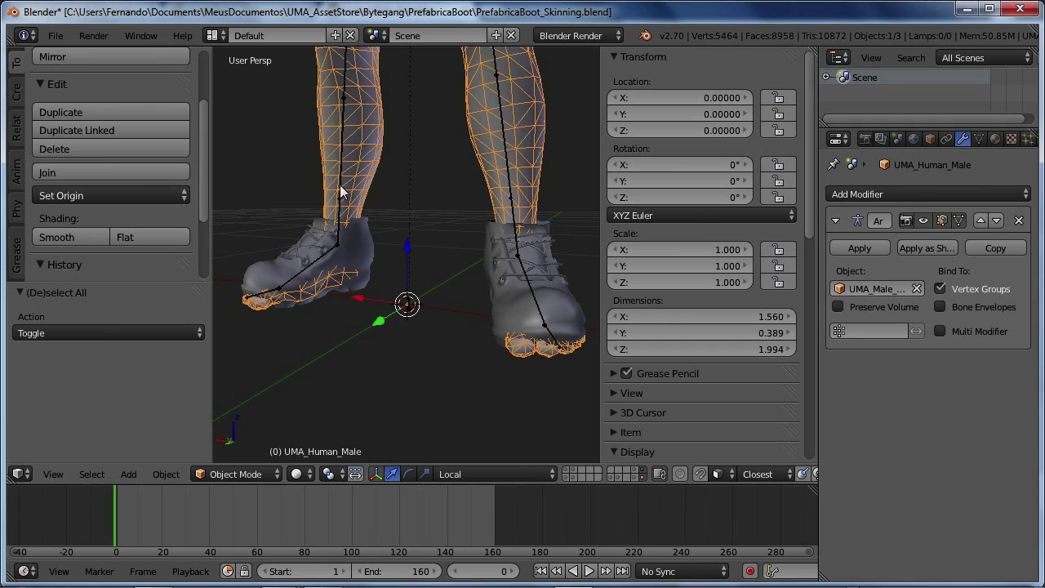
key("KP_Decimal")
scroll(383, 314, "down", 2)
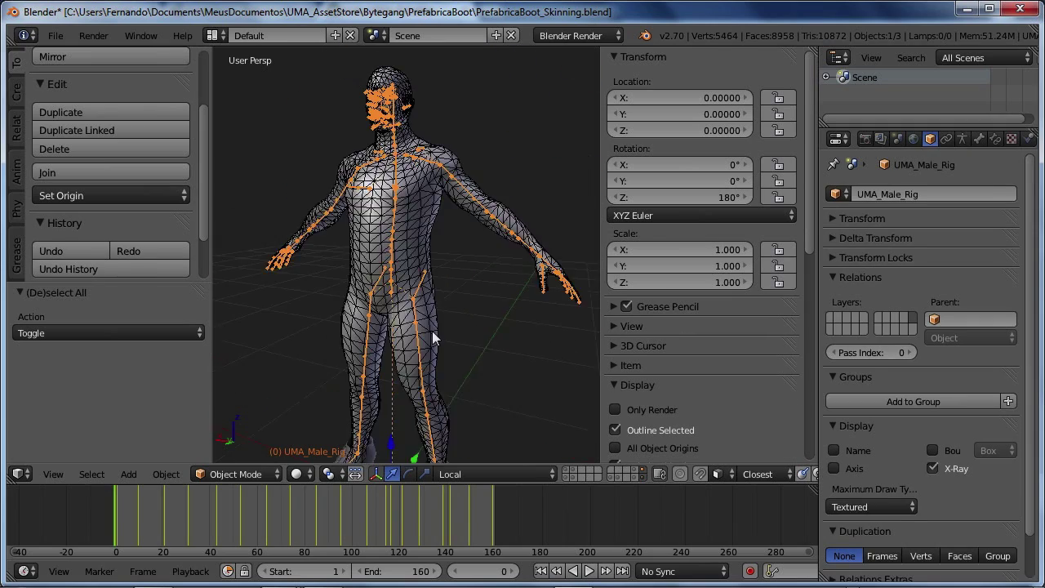
scroll(416, 245, "up", 6)
mouse_move(420, 302)
middle_mouse_down()
mouse_move(464, 266)
mouse_move(441, 302)
middle_mouse_up()
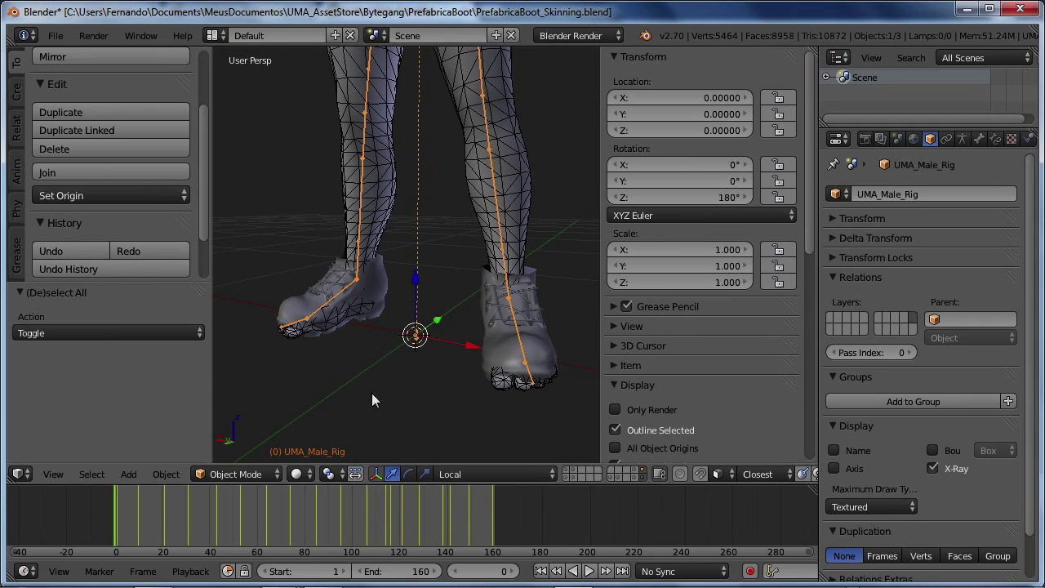
Switch the male rig to Pose Mode and select the RightFoot bone
left_click(223, 474)
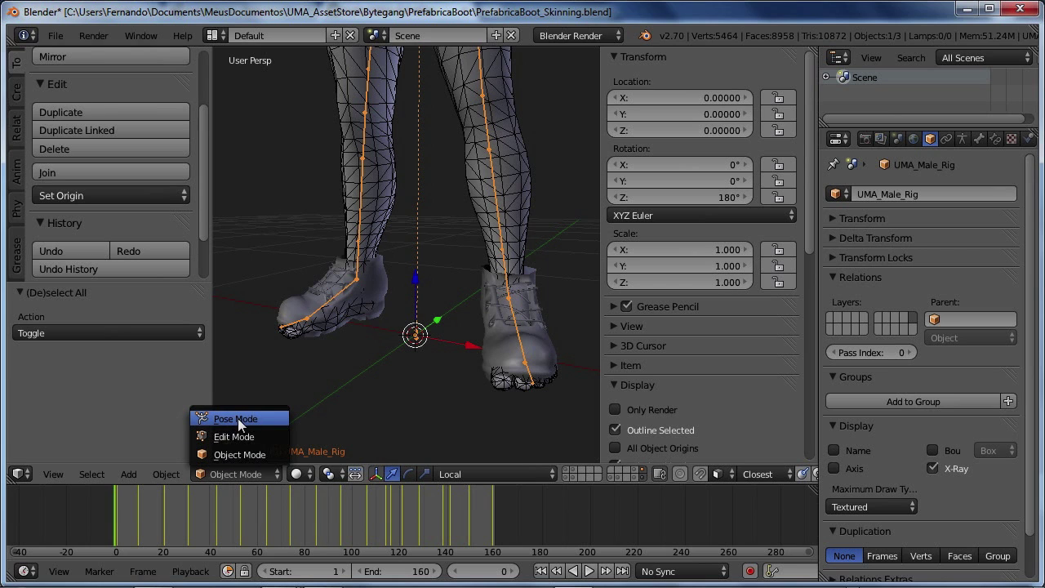
left_click(236, 419)
right_click(332, 298)
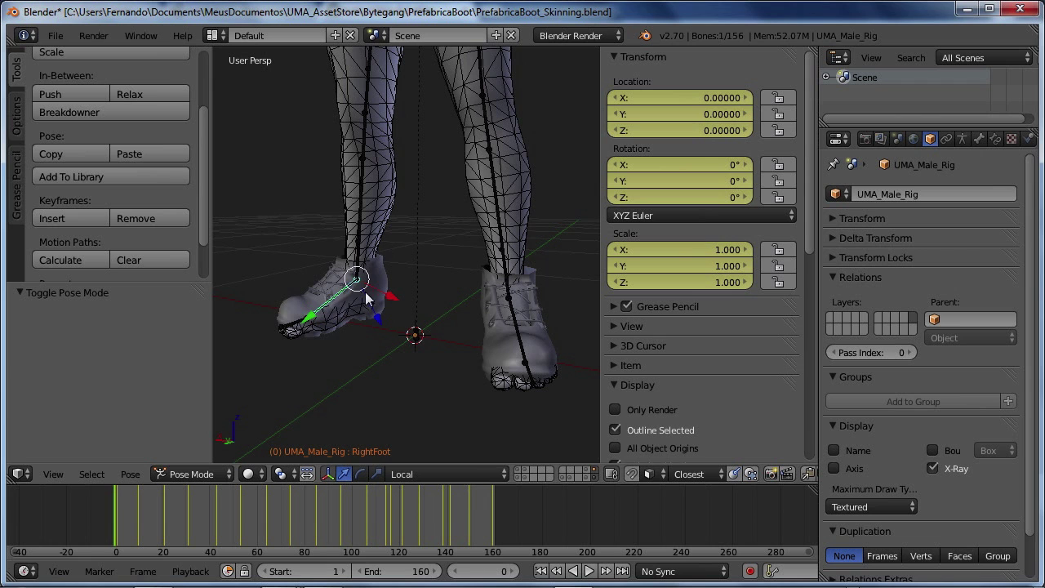
Test-rotate the RightFoot and RightLeg bones about X to check whether the boots follow, cancelling each rotation
key("r")
key("x")
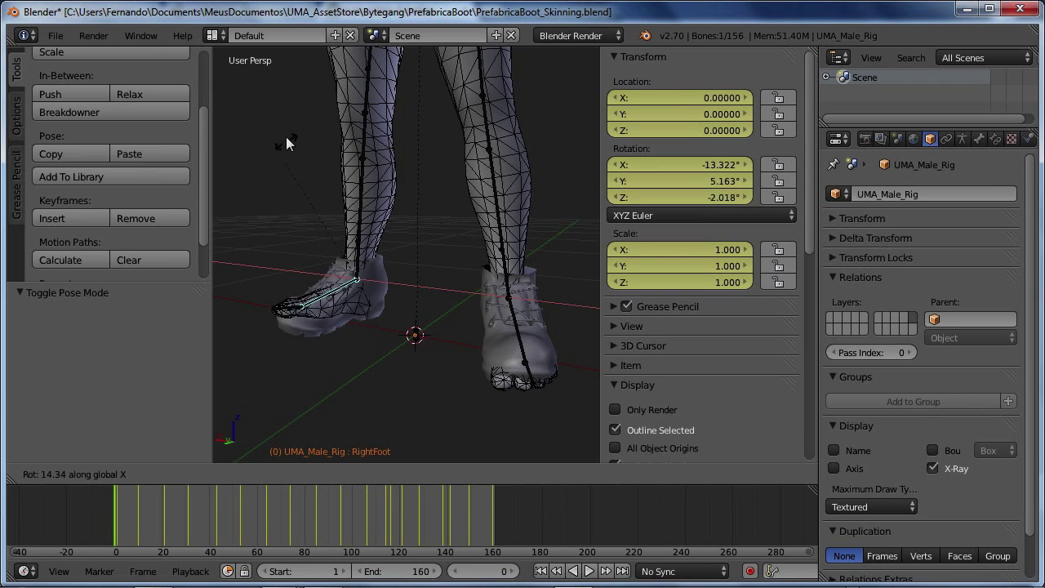
key("Escape")
right_click(367, 250)
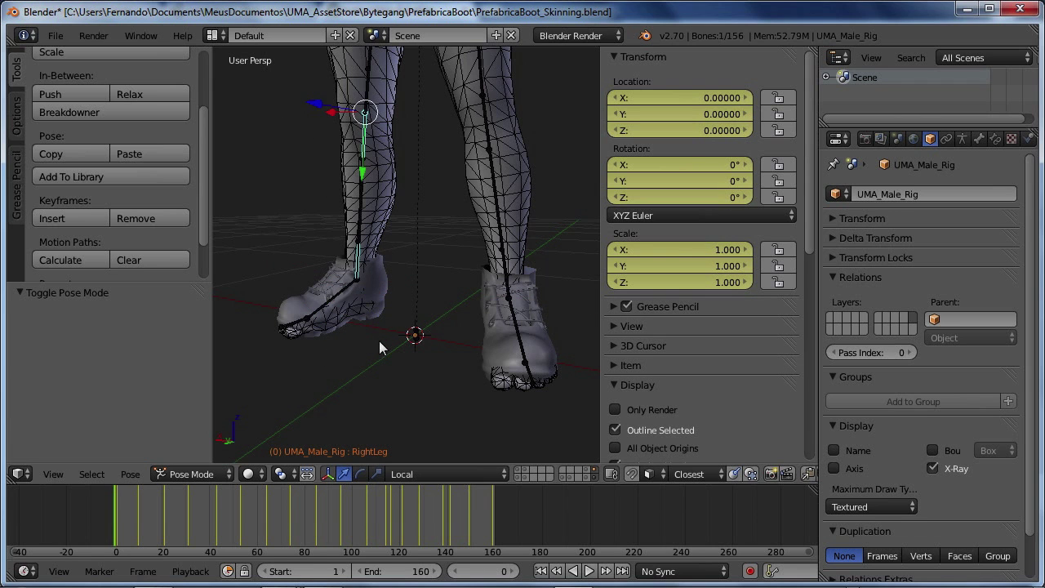
key("r")
key("x")
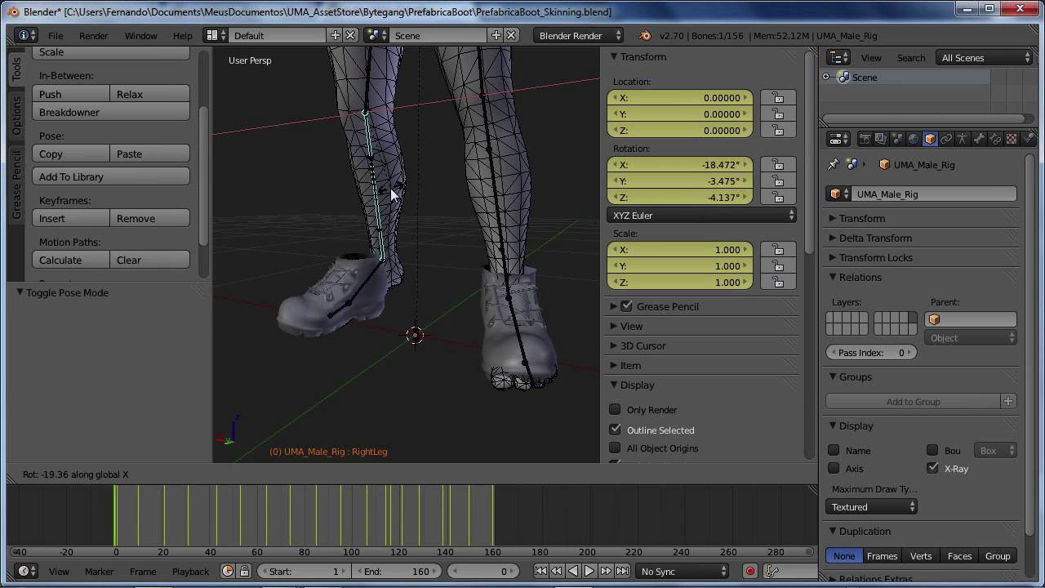
key("Escape")
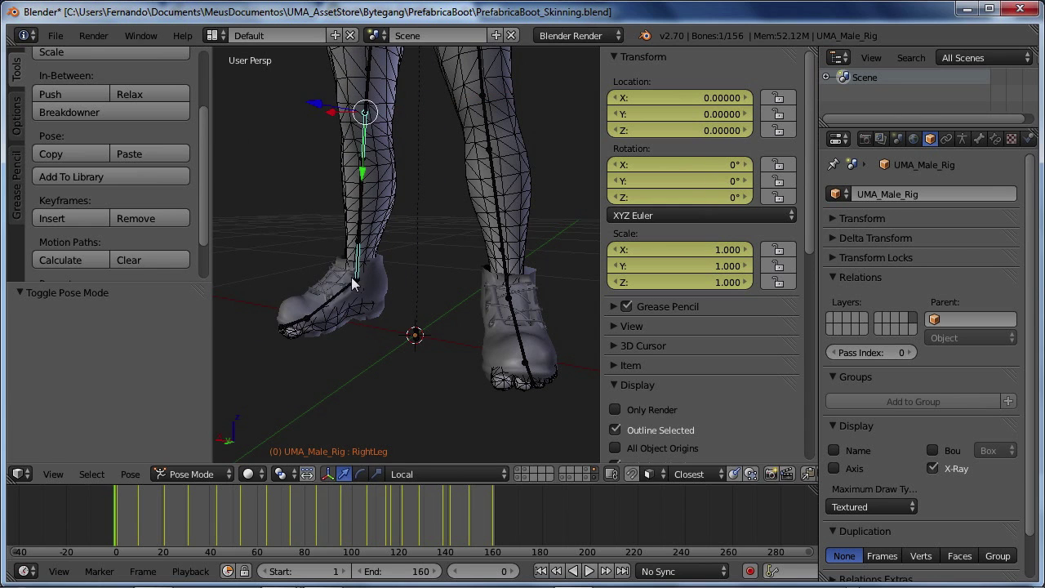
Return to Object Mode with the boots selected and save the file
right_click(351, 302)
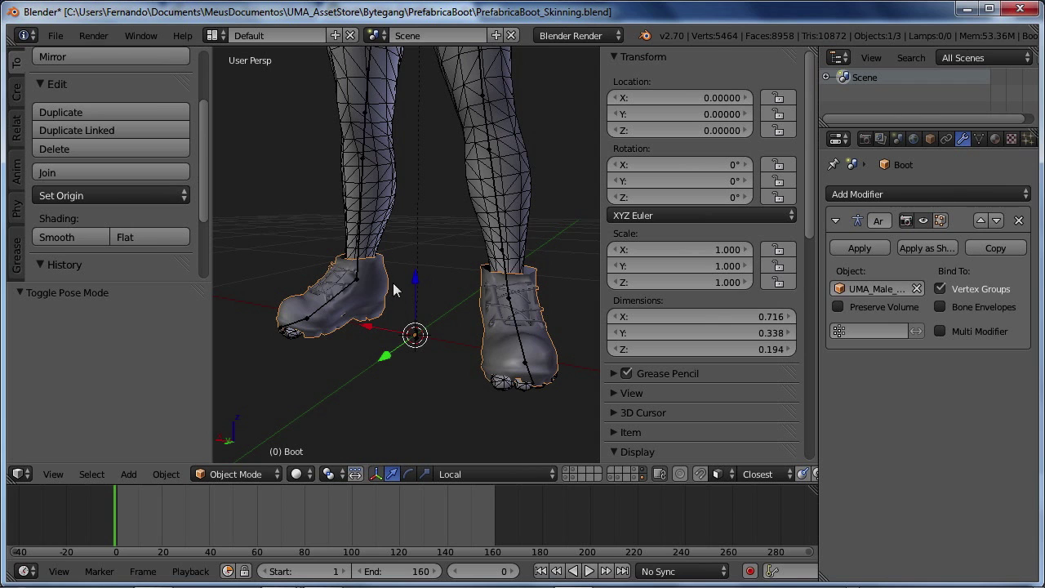
middle_click_drag(370, 258, 390, 284)
left_click(53, 36)
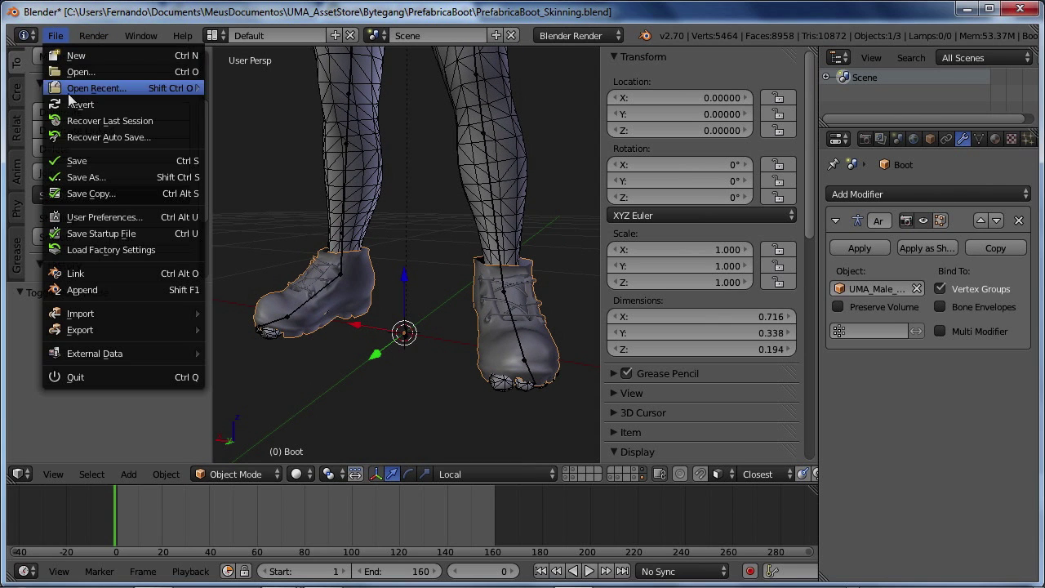
left_click(91, 158)
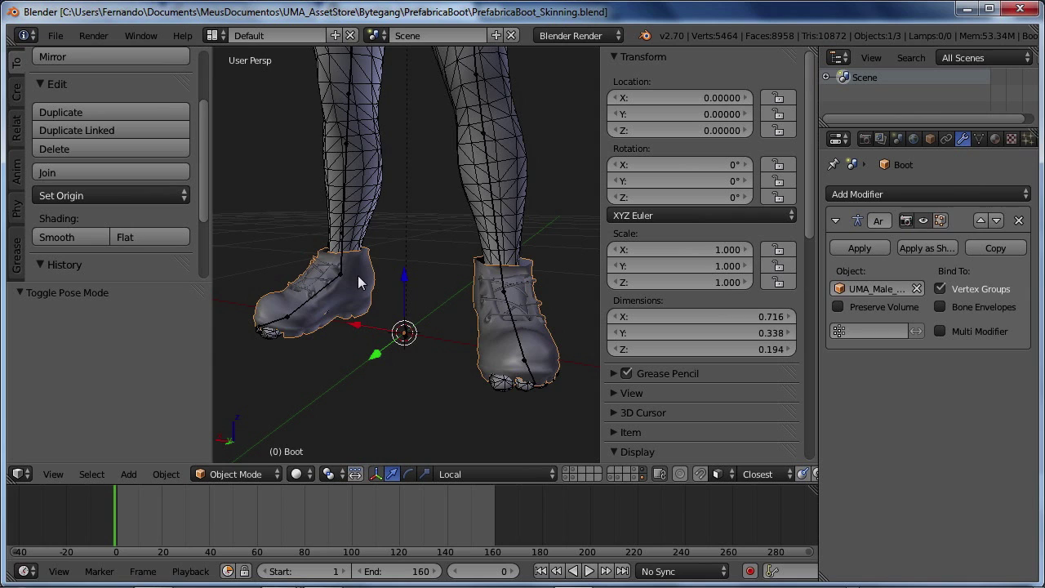
Select the UMA_Human_Male body, add the boots as the active object, and switch to Weight Paint mode
right_click(361, 226)
key("a")
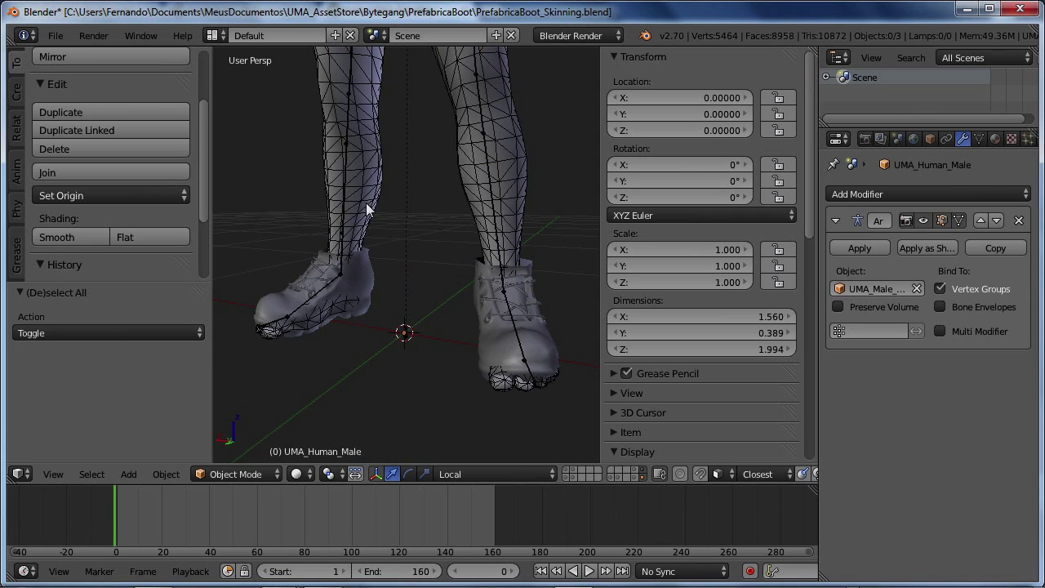
right_click(366, 209)
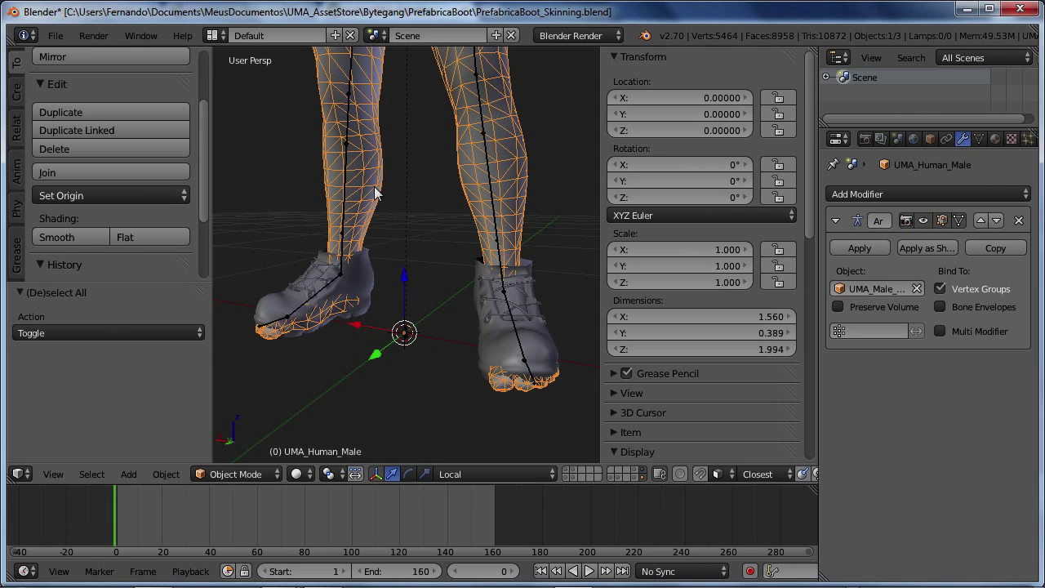
scroll(406, 336, "down", 3)
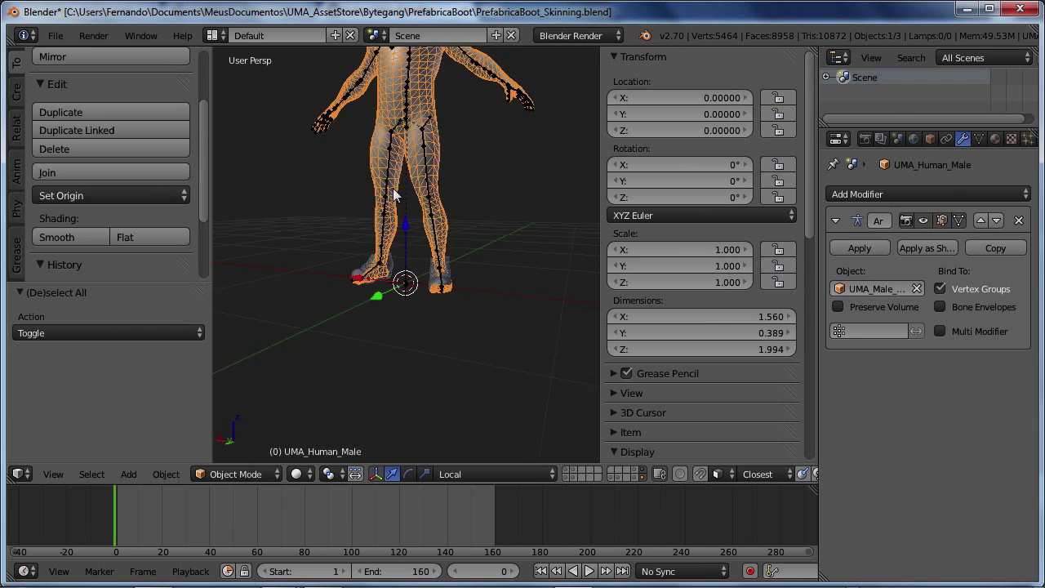
middle_click_drag(393, 188, 400, 349)
scroll(401, 315, "up", 3)
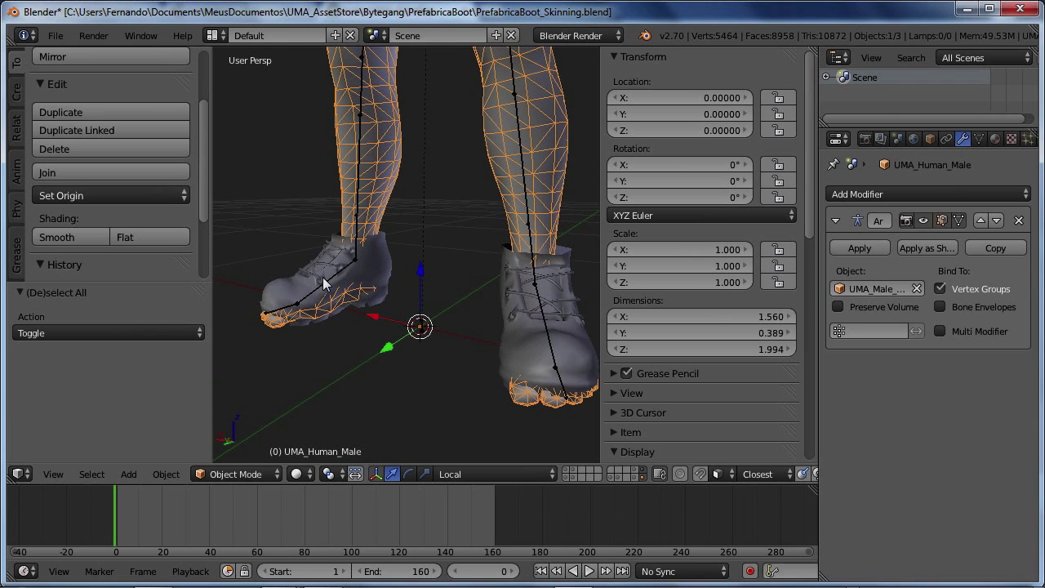
right_click(384, 260, "shift")
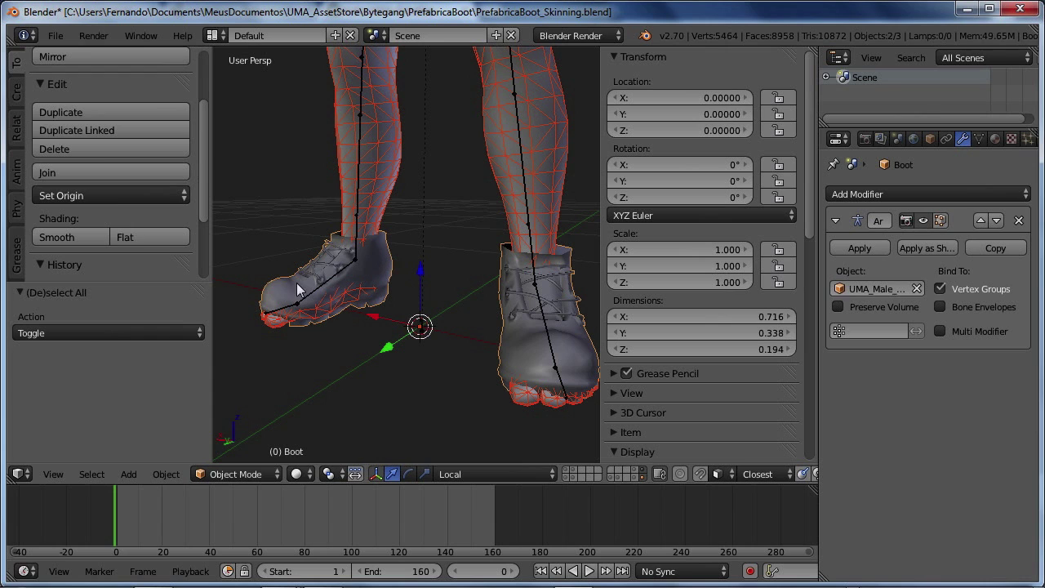
left_click(239, 473)
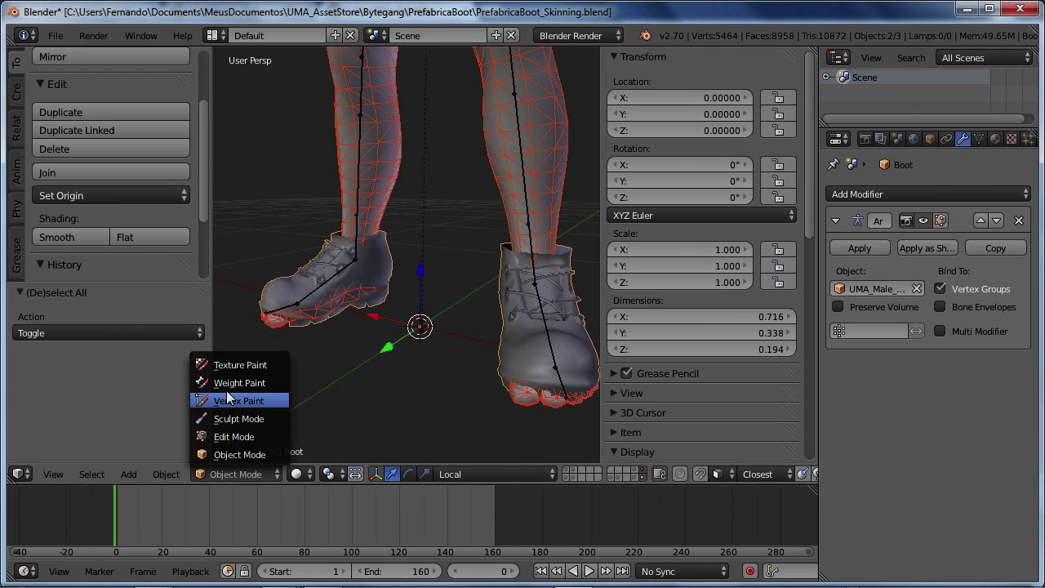
left_click(227, 383)
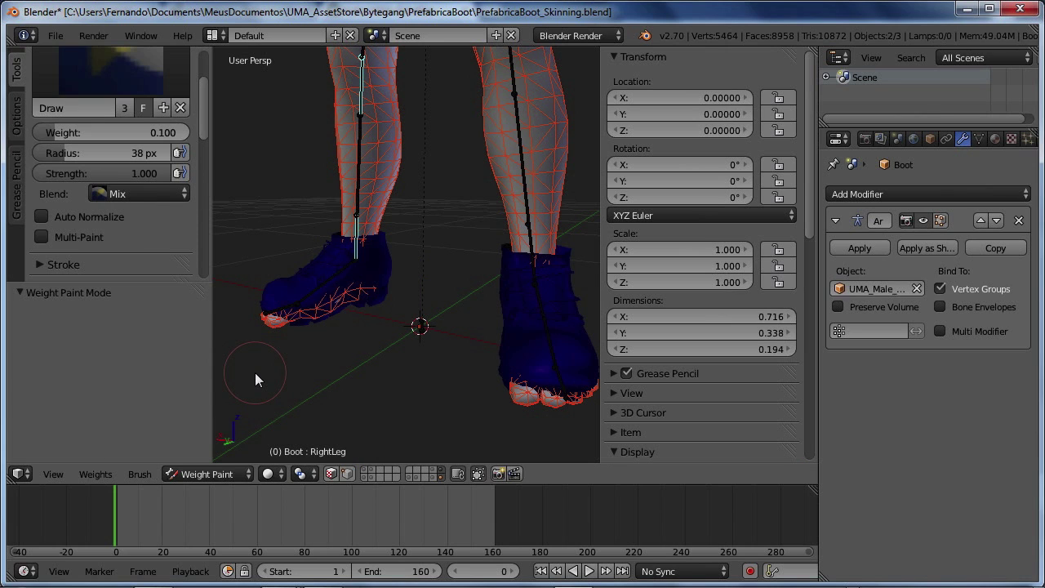
With the RightToeBase bone selected, transfer the body's weights to the boots for all groups using the Nearest face method
right_click(360, 261)
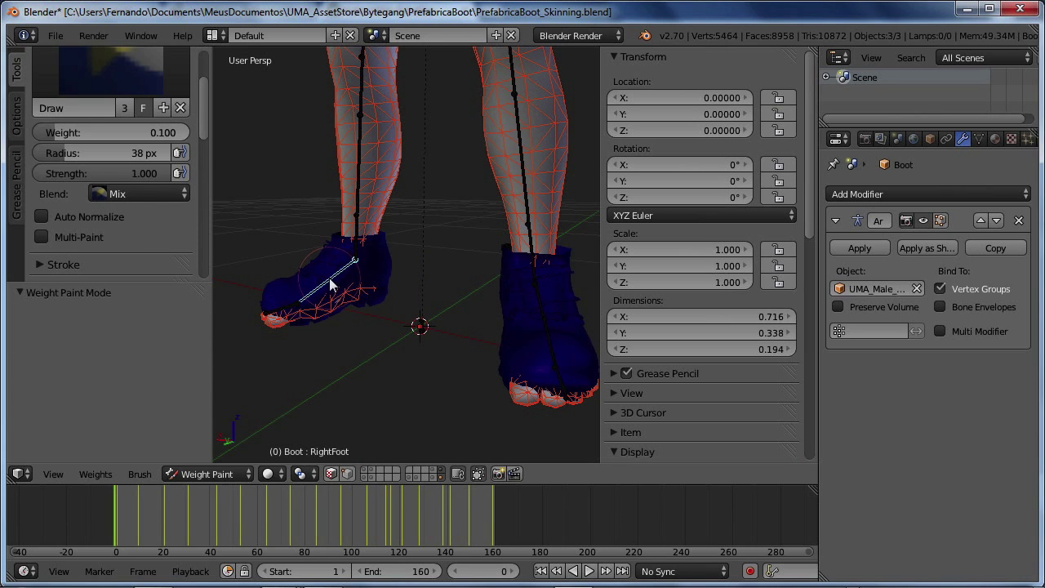
right_click(286, 305)
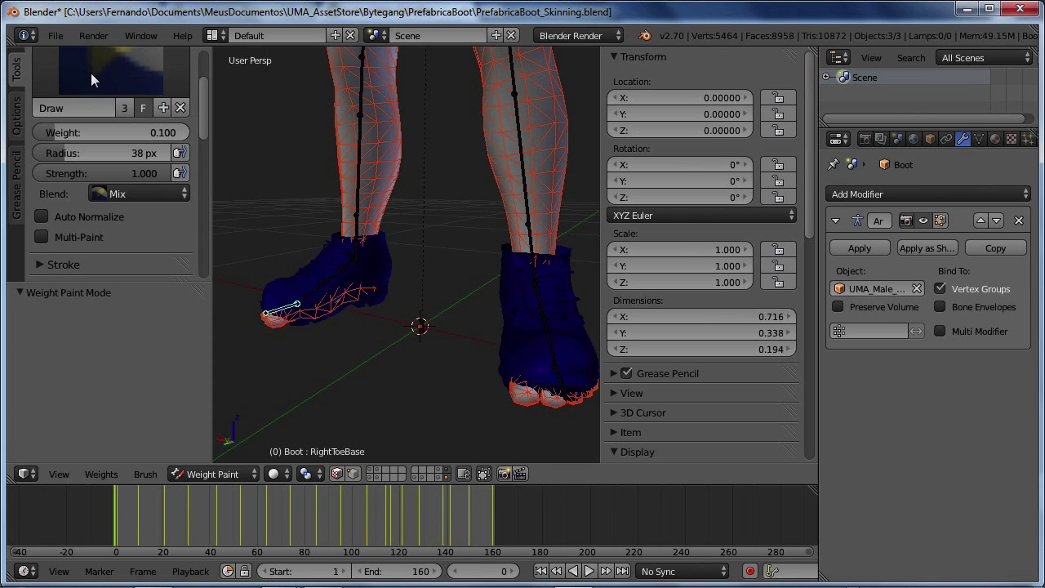
middle_click_drag(351, 277, 392, 316)
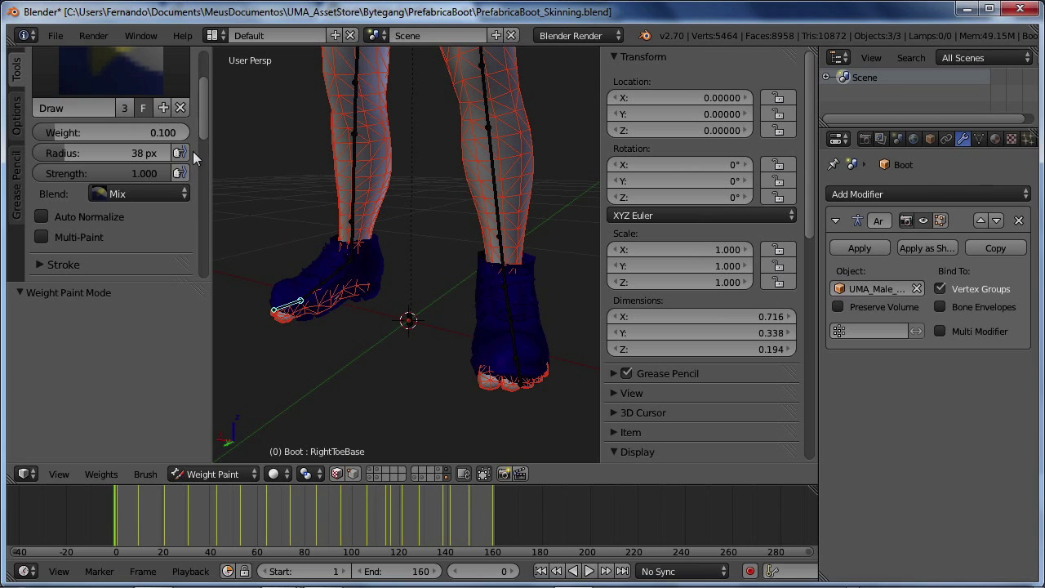
left_click_drag(202, 113, 201, 243)
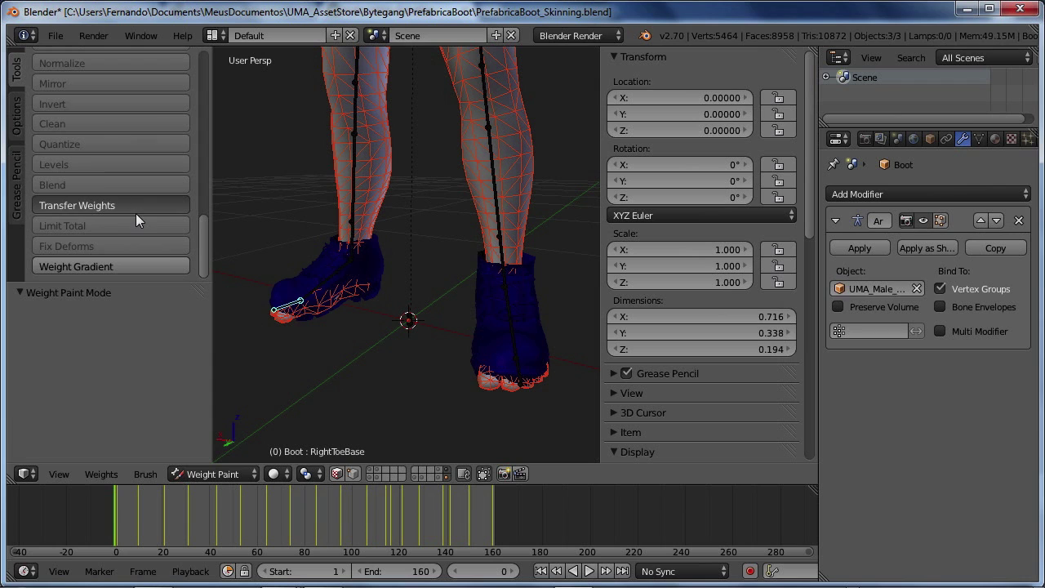
left_click(136, 211)
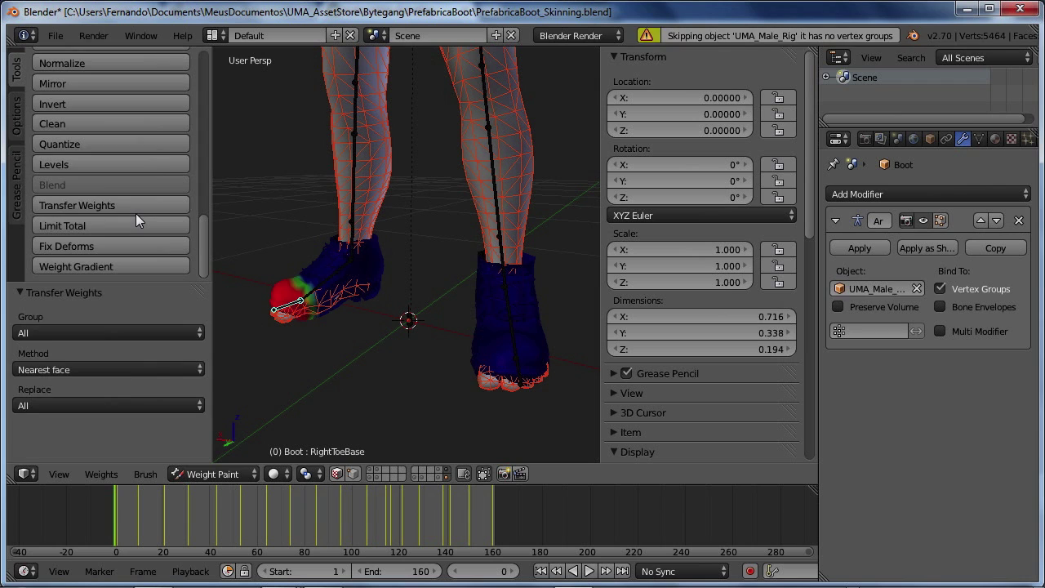
left_click(47, 332)
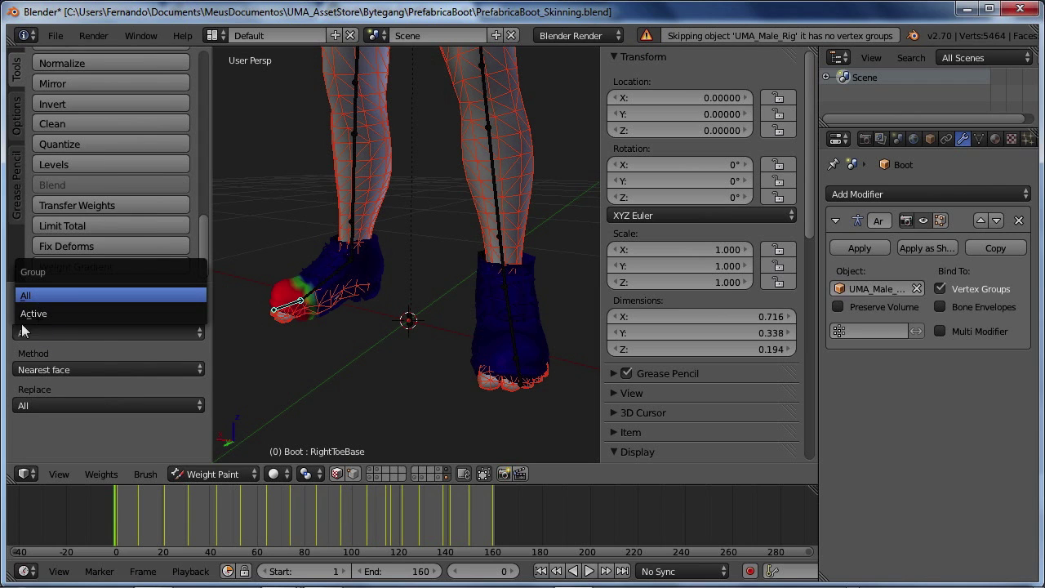
left_click(23, 330)
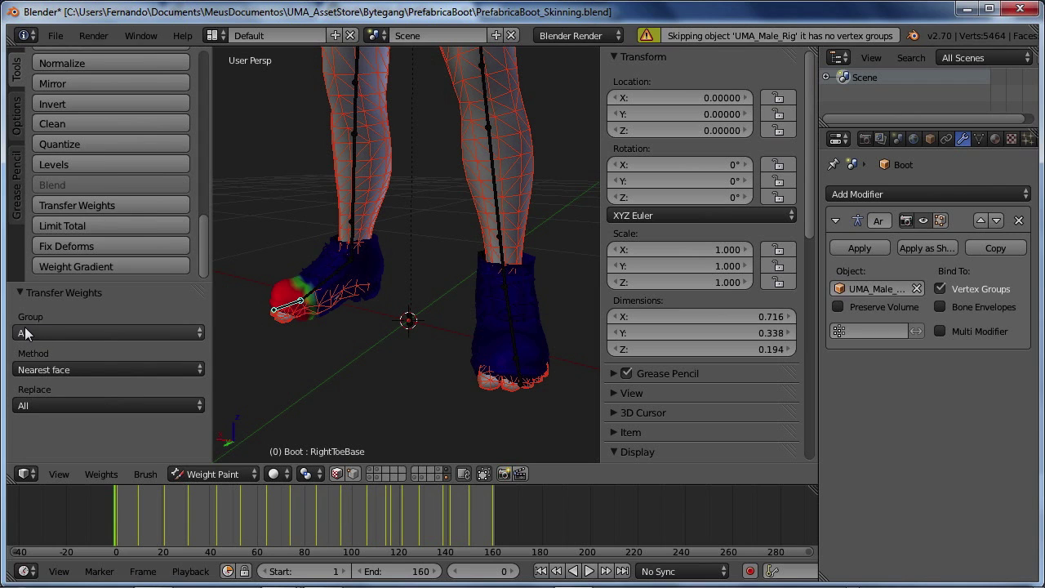
left_click(42, 369)
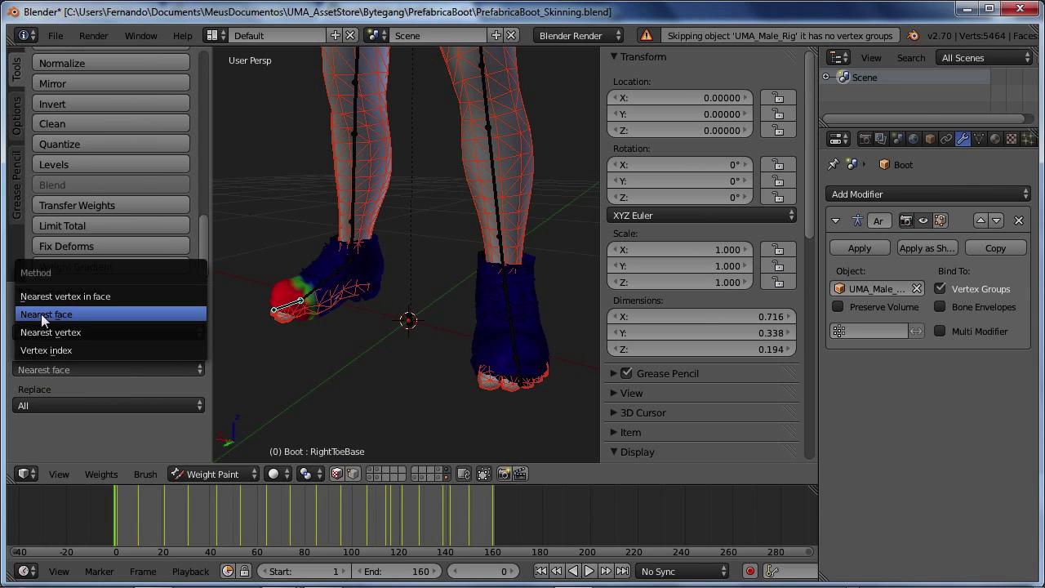
left_click(183, 316)
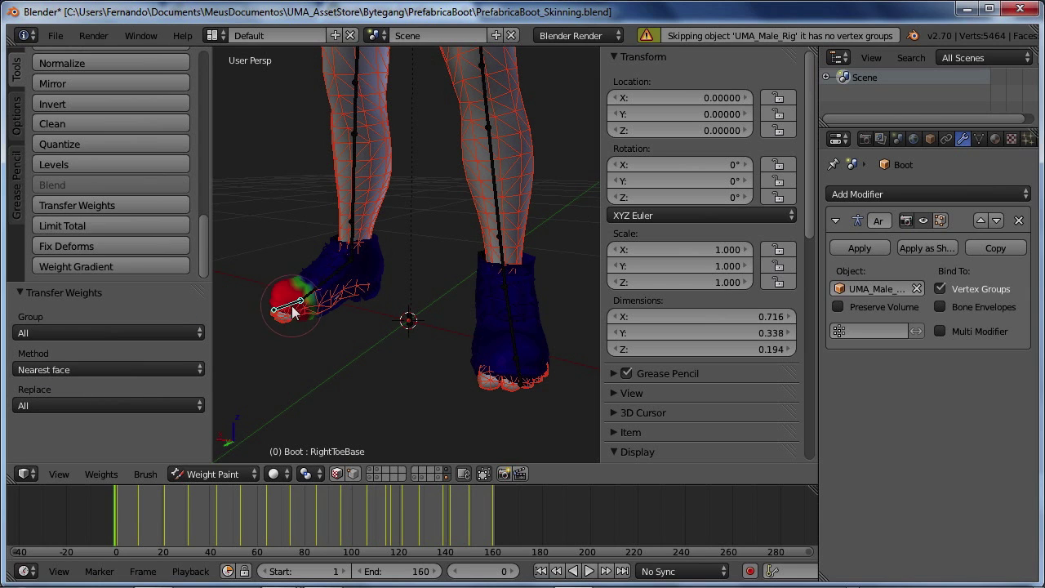
Leave Weight Paint mode, select the boots without the body mesh, and reopen them in Weight Paint mode
scroll(370, 255, "up", 3)
middle_click_drag(334, 273, 362, 280)
right_click(354, 276)
key("ctrl+Tab")
right_click(397, 171)
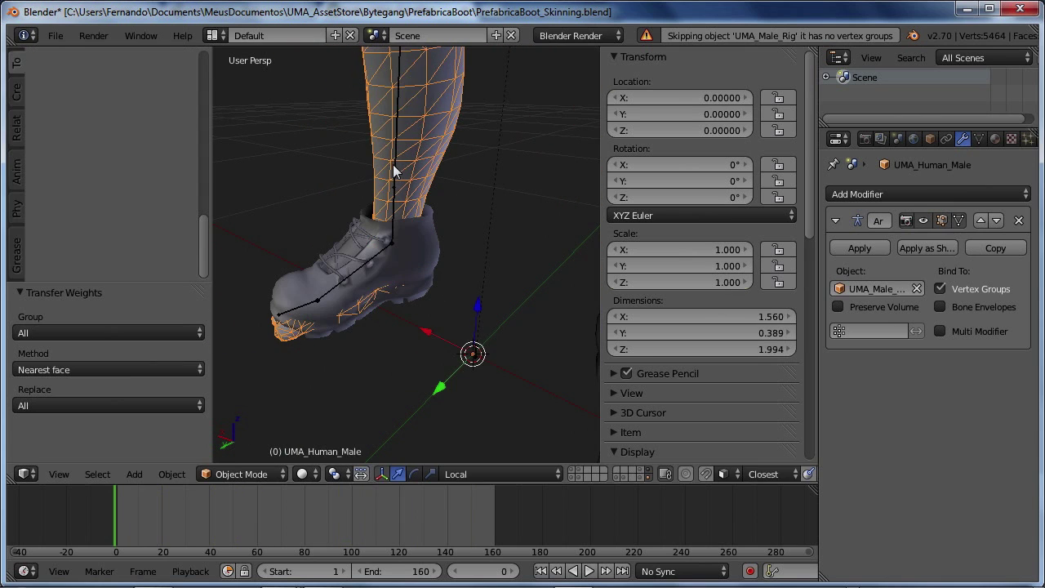
right_click(396, 176)
key("ctrl+Tab")
right_click(413, 236, "shift")
key("ctrl+Tab")
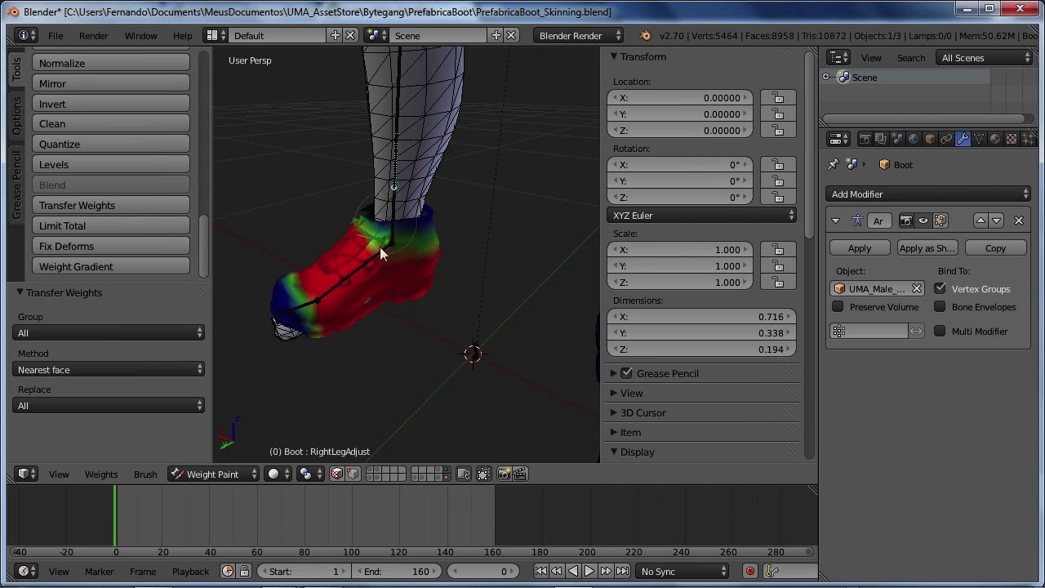
Inspect the right boot's transferred weights for the foot, toe and RightLegAdjust bones
right_click(380, 247)
right_click(292, 302)
right_click(351, 273)
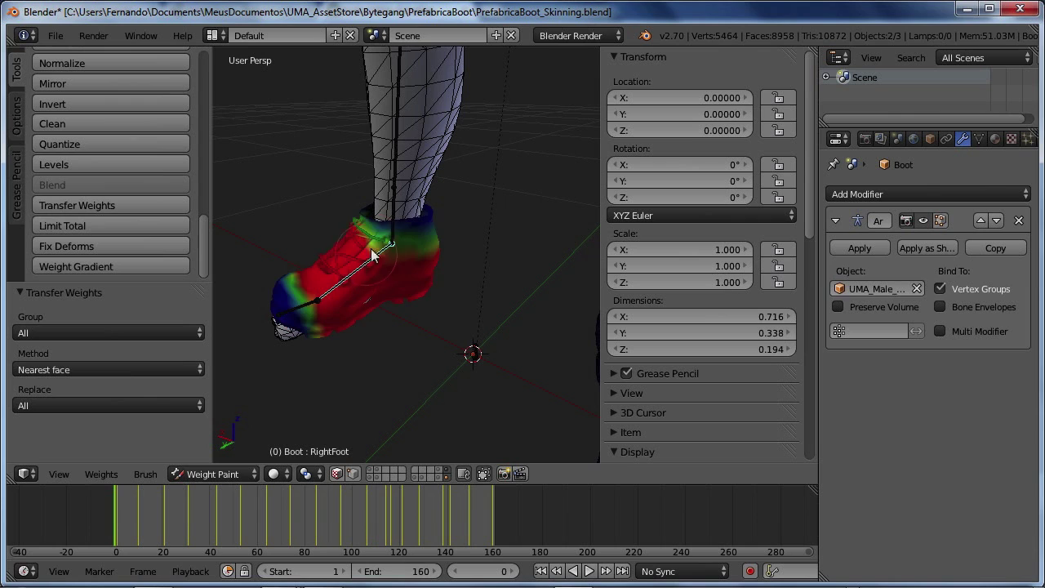
right_click(395, 149)
right_click(397, 161)
middle_click_drag(397, 163, 411, 322)
scroll(413, 254, "down", 2)
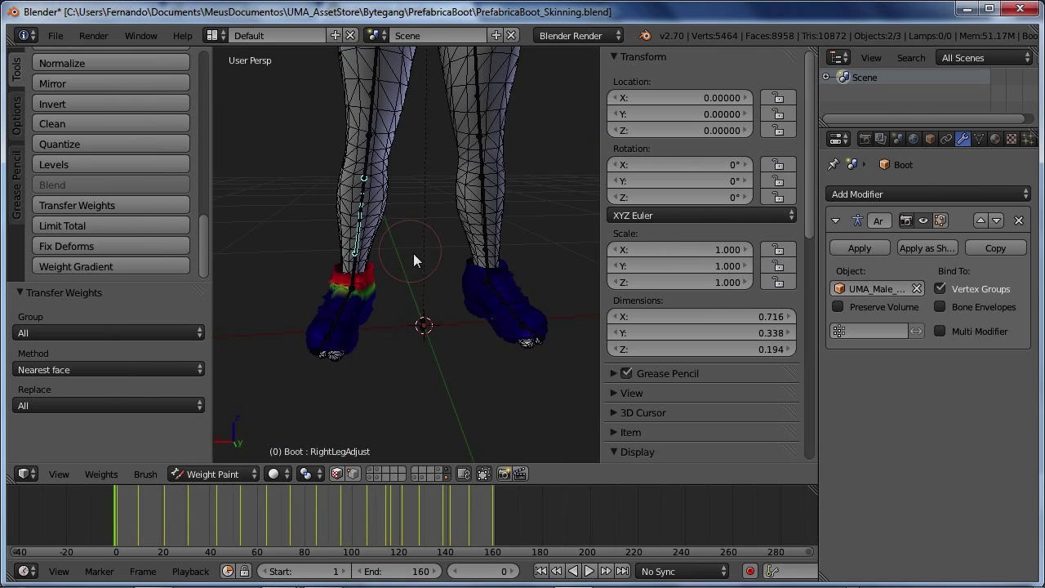
Test-rotate the RightLeg bone about its local X axis to check the right boot's deformation, then cancel the rotation
middle_click_drag(414, 253, 376, 242)
right_click(386, 178)
key("r")
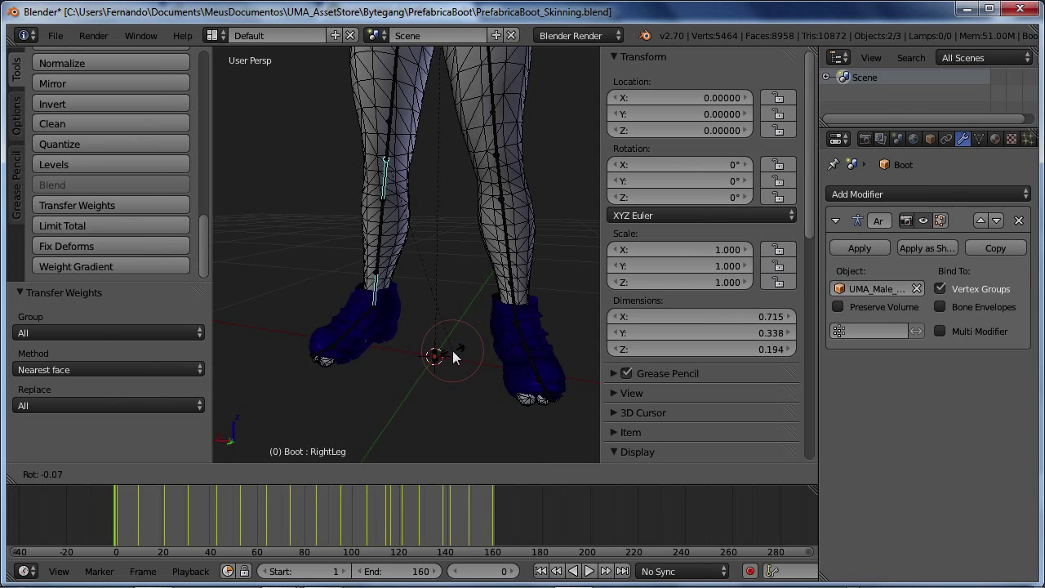
key("x")
key("x")
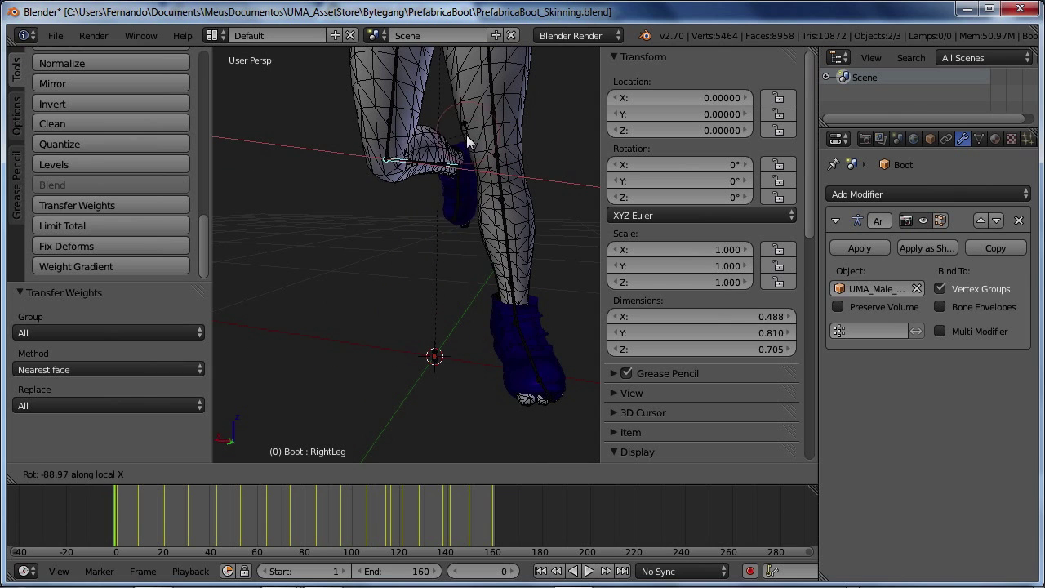
right_click(521, 255)
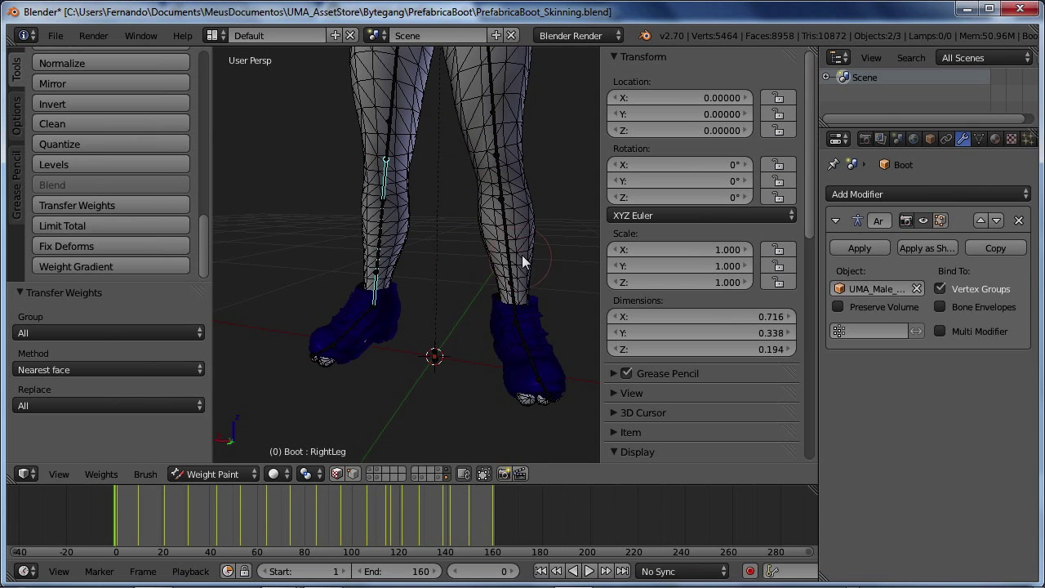
Test-rotate the LeftLeg bone about its local X axis to check the left boot's deformation, then cancel the rotation
right_click(497, 172)
key("r")
key("x")
key("x")
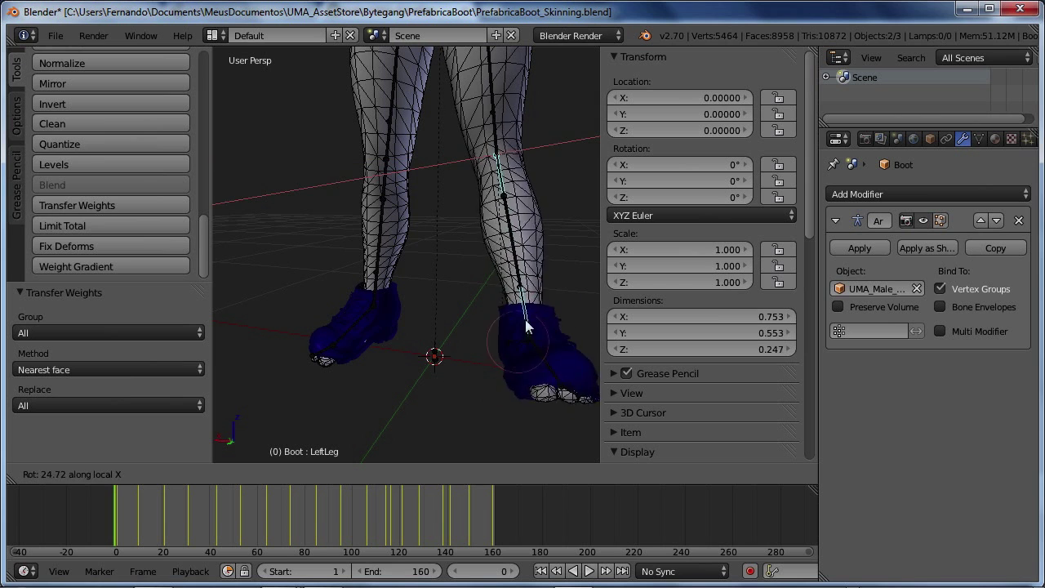
right_click(529, 288)
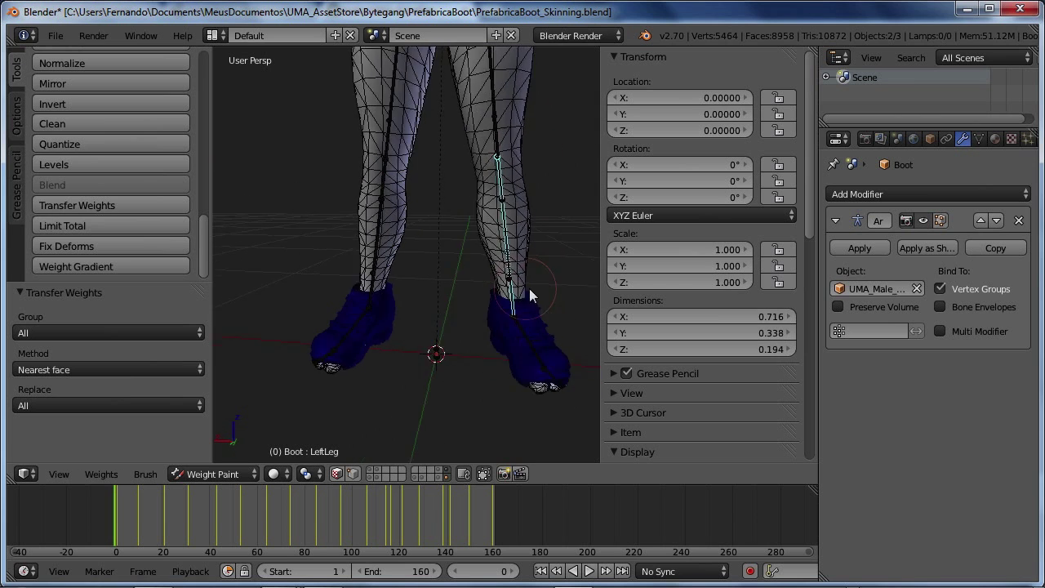
Select the LeftFoot bone and examine its weights on the left boot, toggling wireframe display on and off
scroll(445, 229, "up", 5)
middle_click_drag(439, 296, 411, 256)
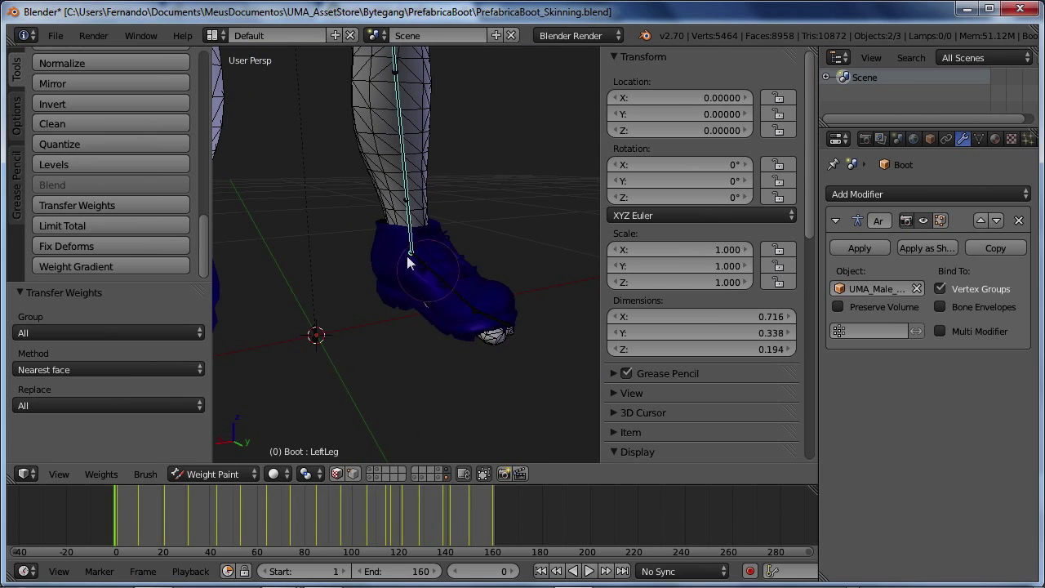
right_click(443, 280)
scroll(438, 286, "up", 2)
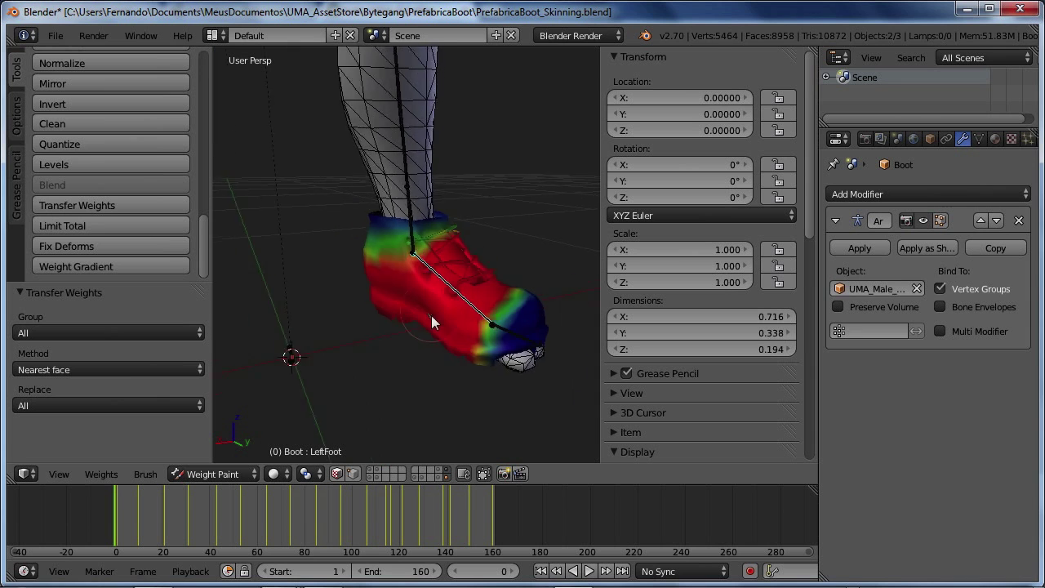
key("z")
mouse_move(431, 315)
middle_mouse_down()
mouse_move(484, 332)
mouse_move(354, 256)
mouse_move(520, 322)
mouse_move(356, 344)
middle_mouse_up()
key("z")
scroll(405, 299, "down", 2)
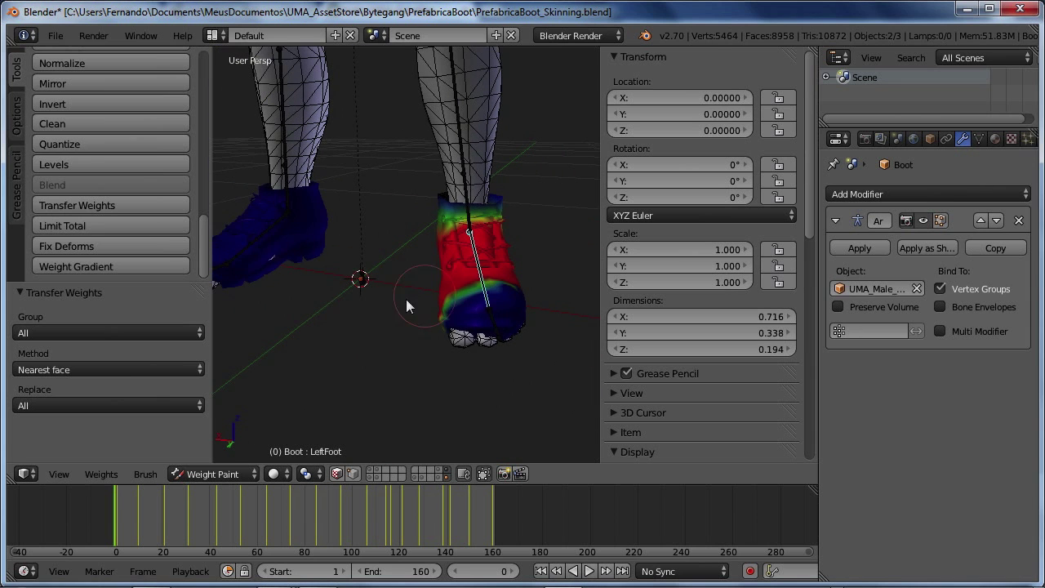
Test-scale the RightFoot bone to check how the right boot deforms, then cancel the scaling
right_click(262, 232)
middle_click_drag(356, 298, 318, 239)
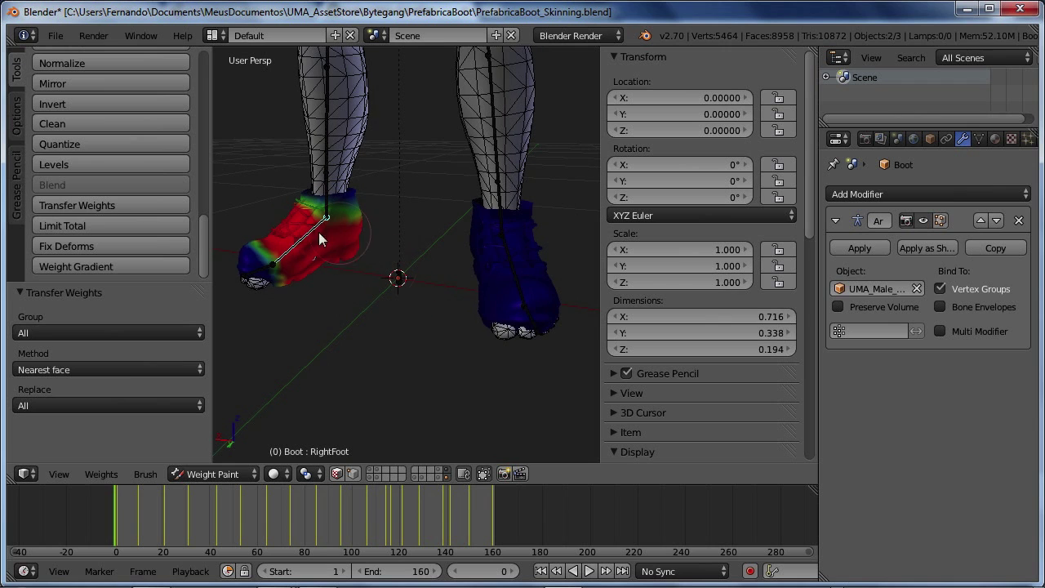
right_click(266, 268)
right_click(297, 242)
middle_click_drag(331, 216, 389, 245)
key("s")
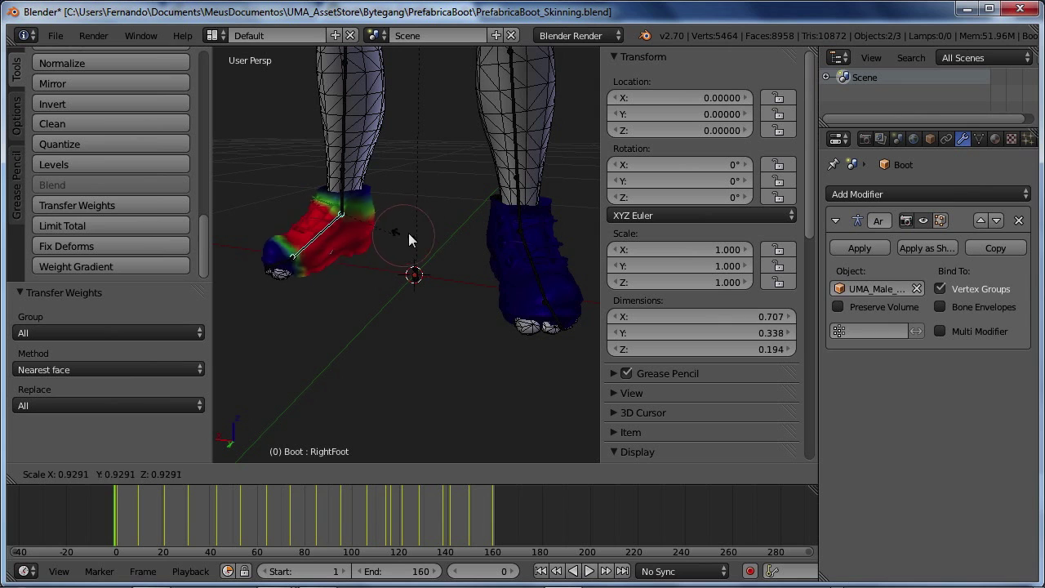
right_click(443, 207)
Test-scale the RightLegAdjust bone with its local Y axis locked to check the right boot's cuff, then cancel the scaling
right_click(343, 133)
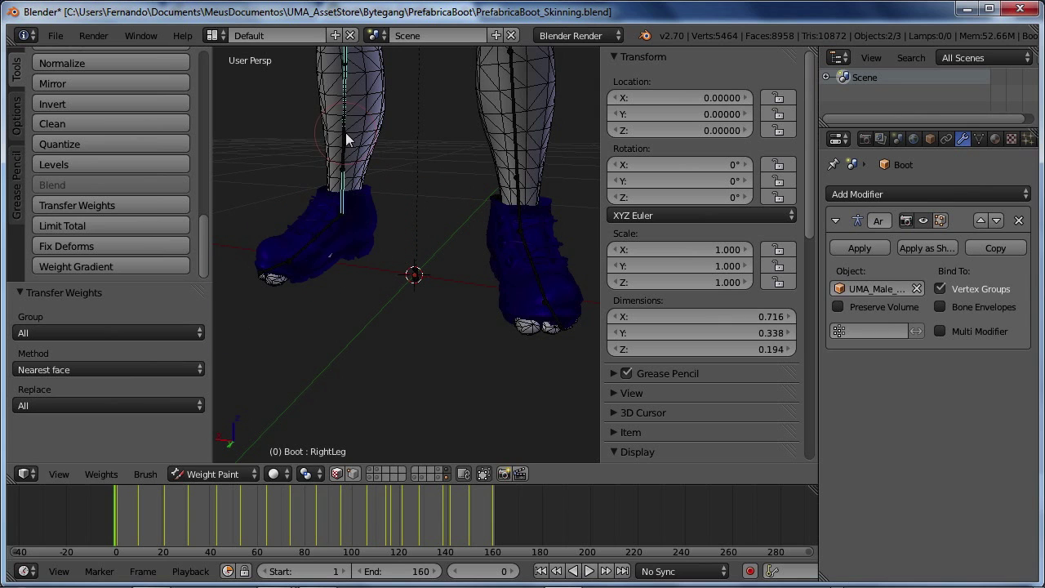
key("s")
key("y")
key("y")
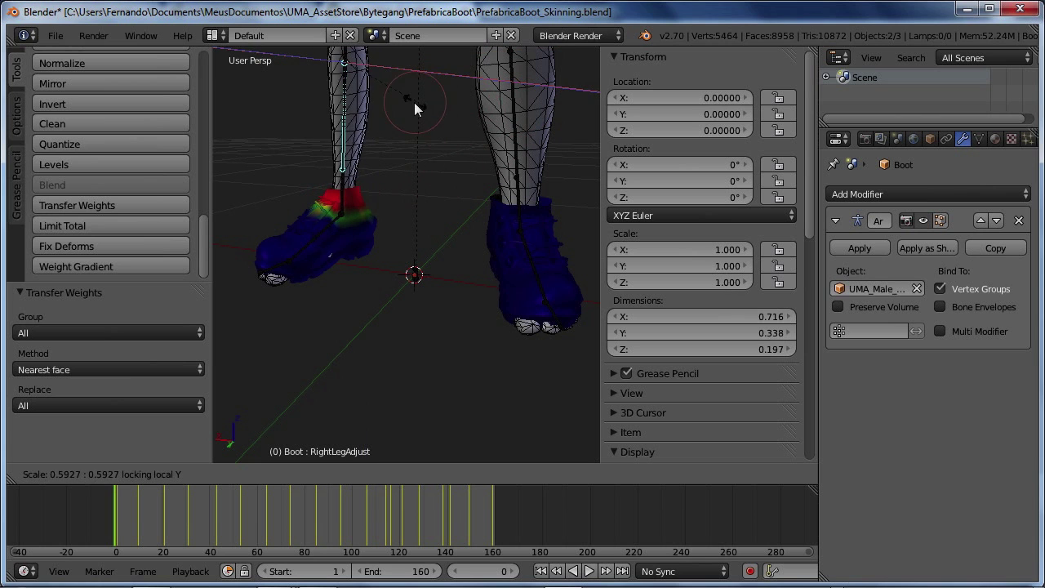
right_click(351, 214)
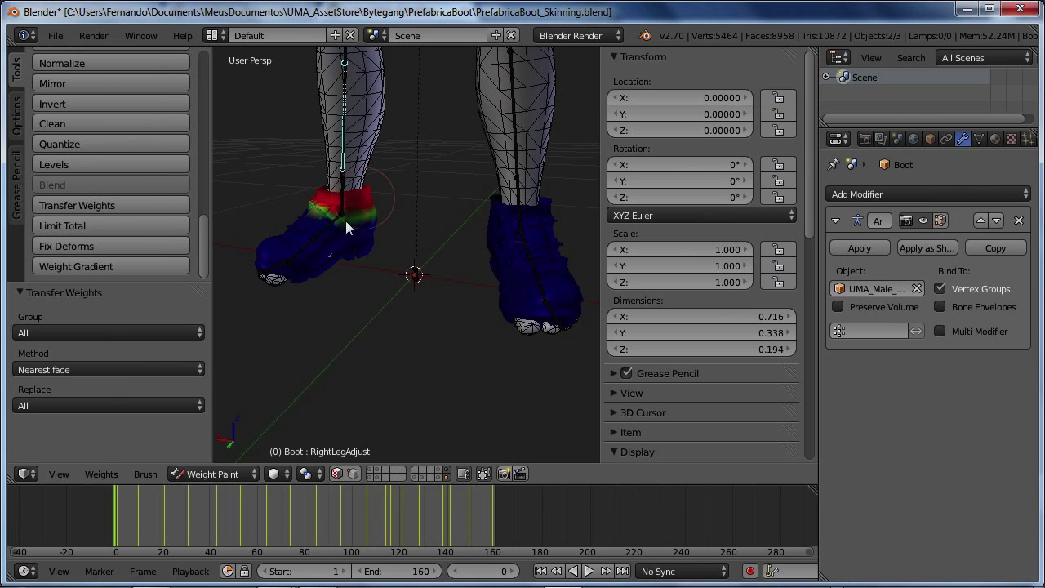
Deselect all bones and return the Boot mesh from Weight Paint to Object Mode
middle_click_drag(402, 267, 406, 315)
key("a")
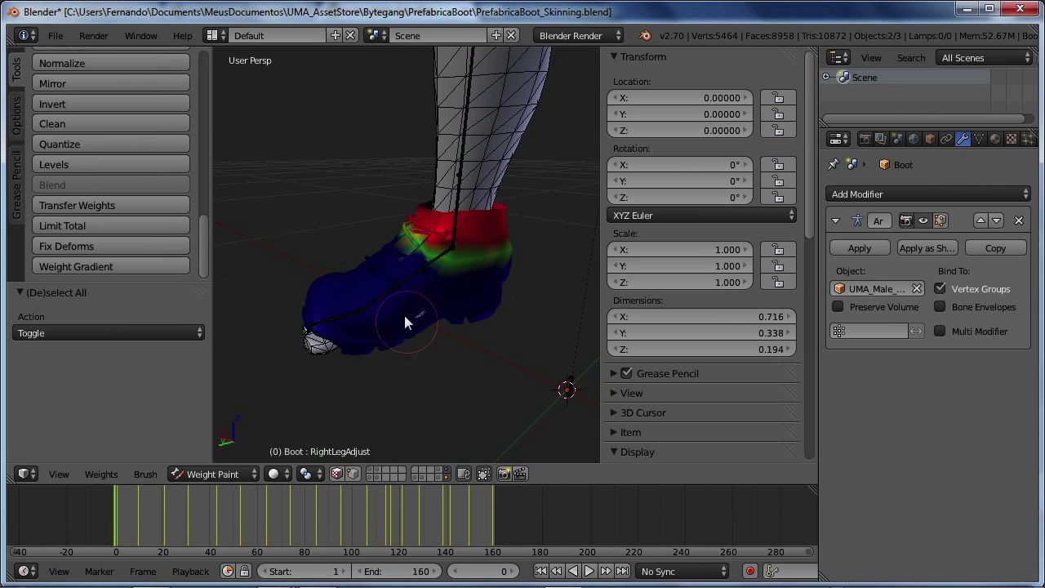
mouse_move(374, 352)
middle_mouse_down()
mouse_move(452, 317)
mouse_move(433, 326)
middle_mouse_up()
left_click(196, 472)
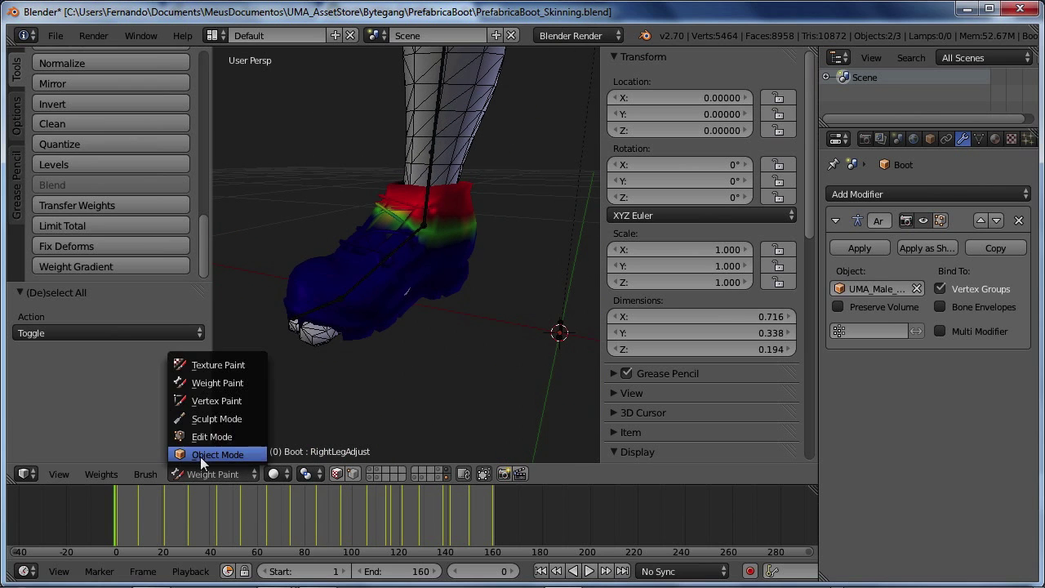
left_click(201, 457)
Select the Boot mesh and examine how the boots fit around the feet and toes
middle_click_drag(327, 332, 411, 317)
key("a")
right_click(419, 290)
key("ctrl+Tab")
key("ctrl+Tab")
right_click(411, 286)
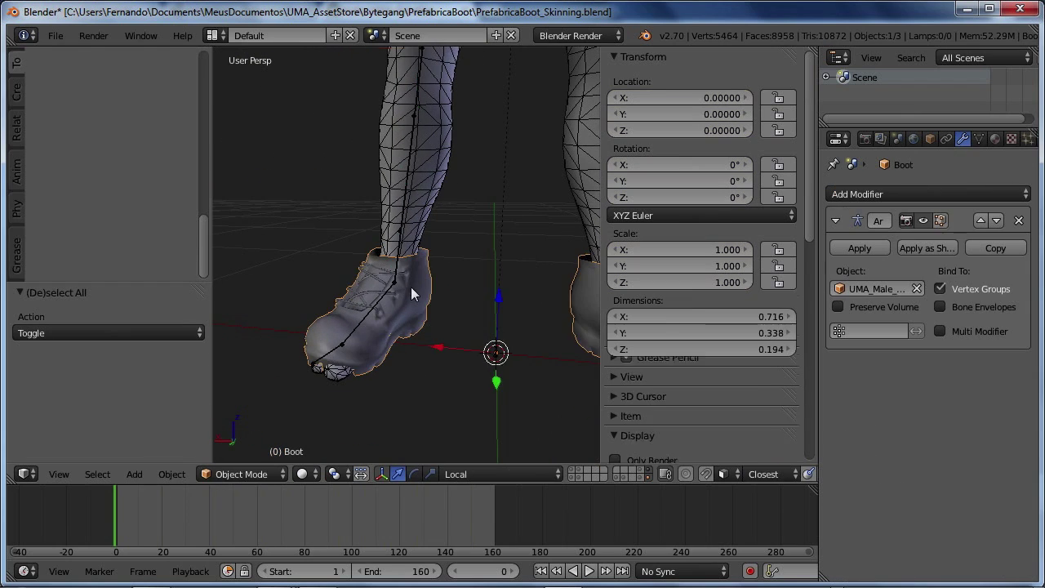
middle_click_drag(487, 353, 377, 287)
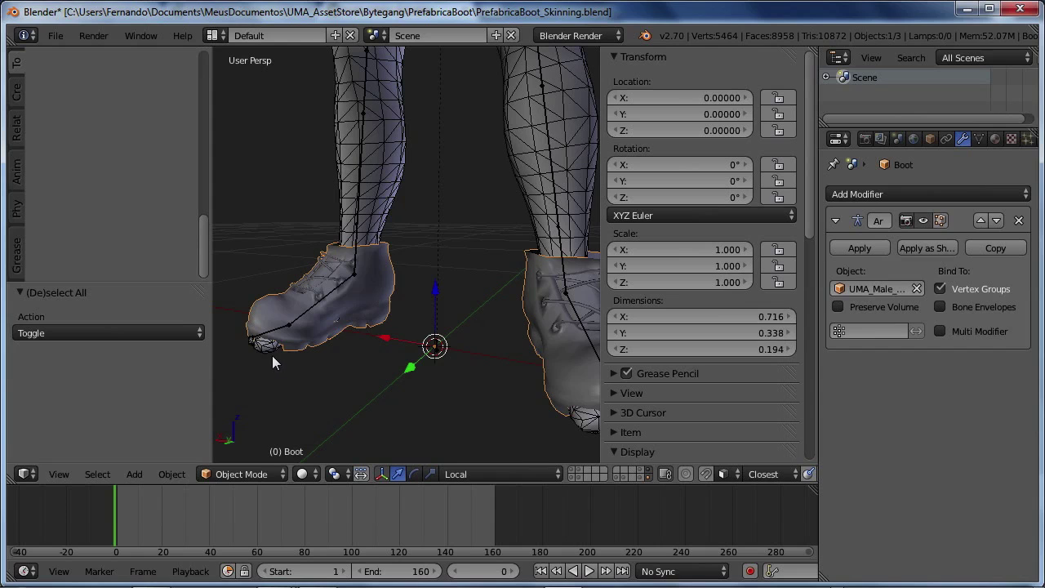
right_click(266, 349)
right_click(379, 279)
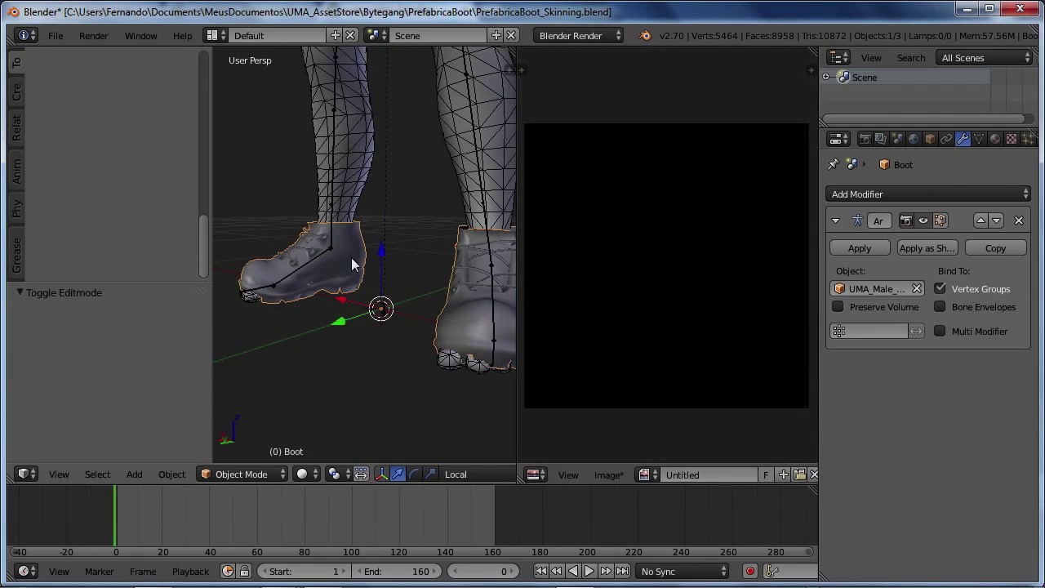
Select UMA_Male_Rig in place of the boot and switch it from Pose Mode to Object Mode
key("a")
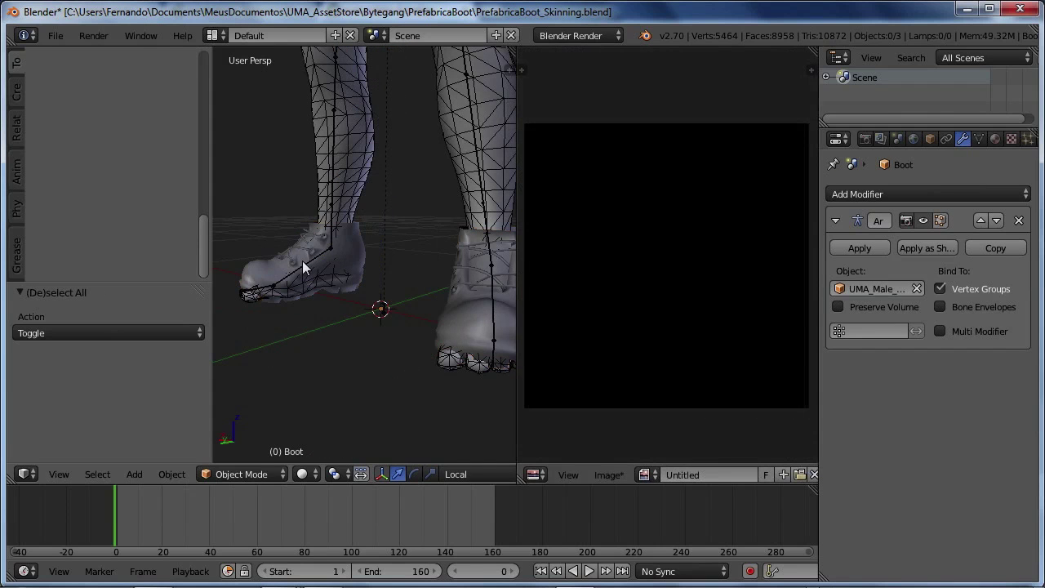
right_click(303, 261)
key("ctrl+Tab")
left_click(200, 473)
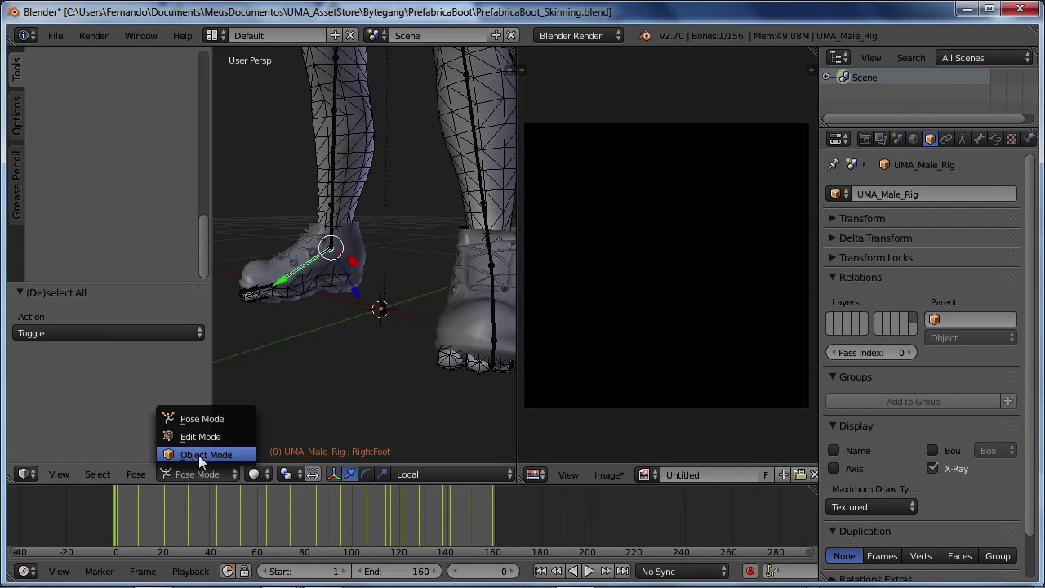
left_click(213, 454)
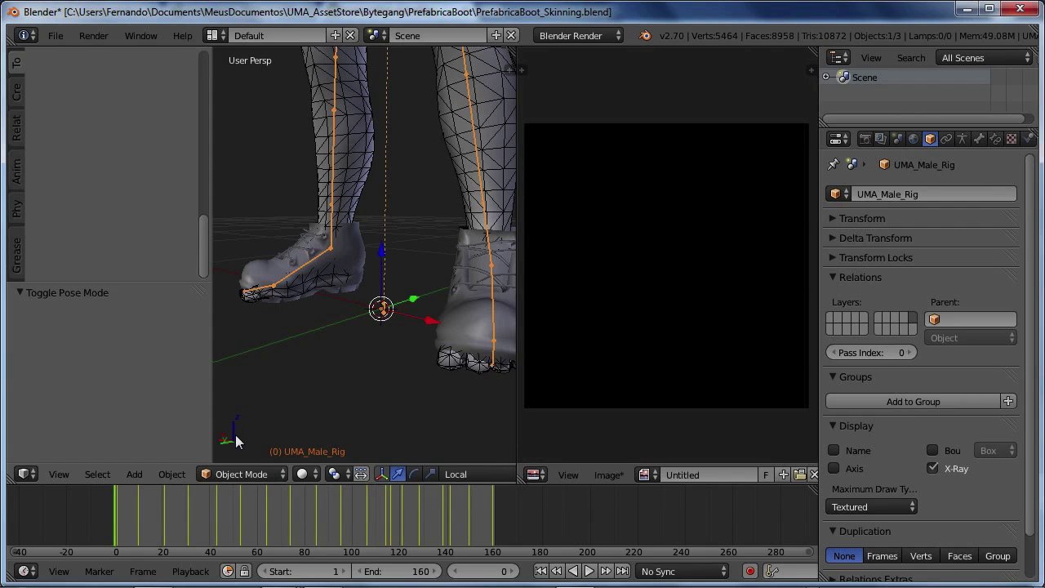
Add the Boot mesh to the selection with UMA_Male_Rig and save the Blender file
scroll(361, 292, "down", 5)
middle_click_drag(381, 373, 338, 175)
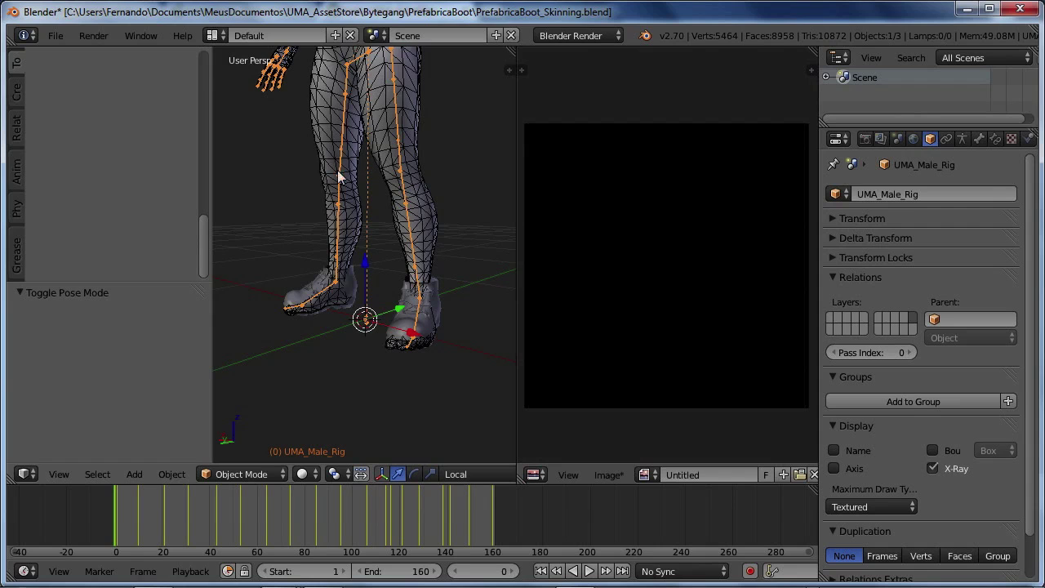
scroll(338, 308, "up", 3)
middle_click_drag(338, 308, 369, 270, "shift")
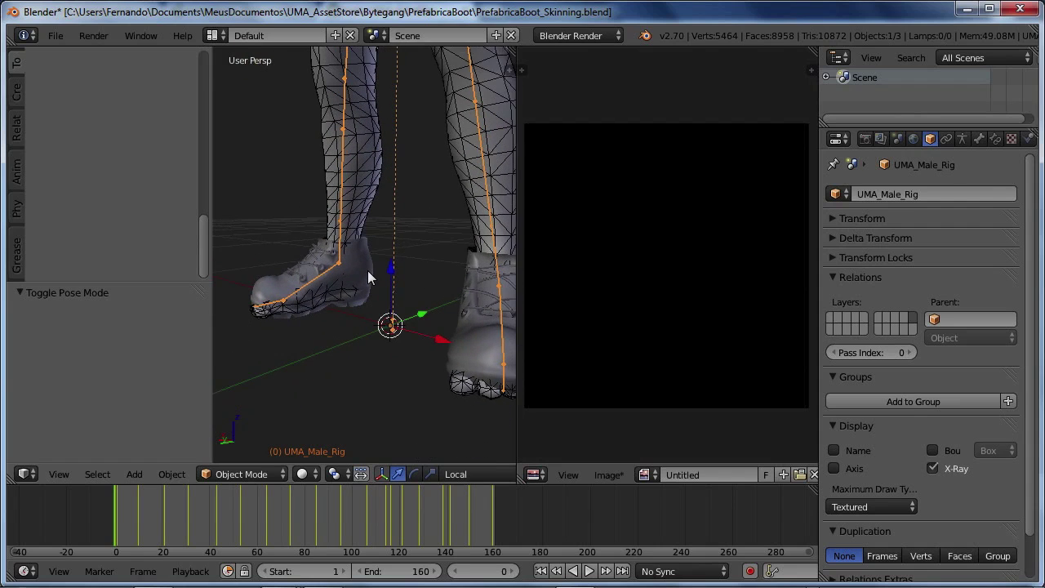
right_click(259, 270)
middle_click_drag(282, 269, 359, 334)
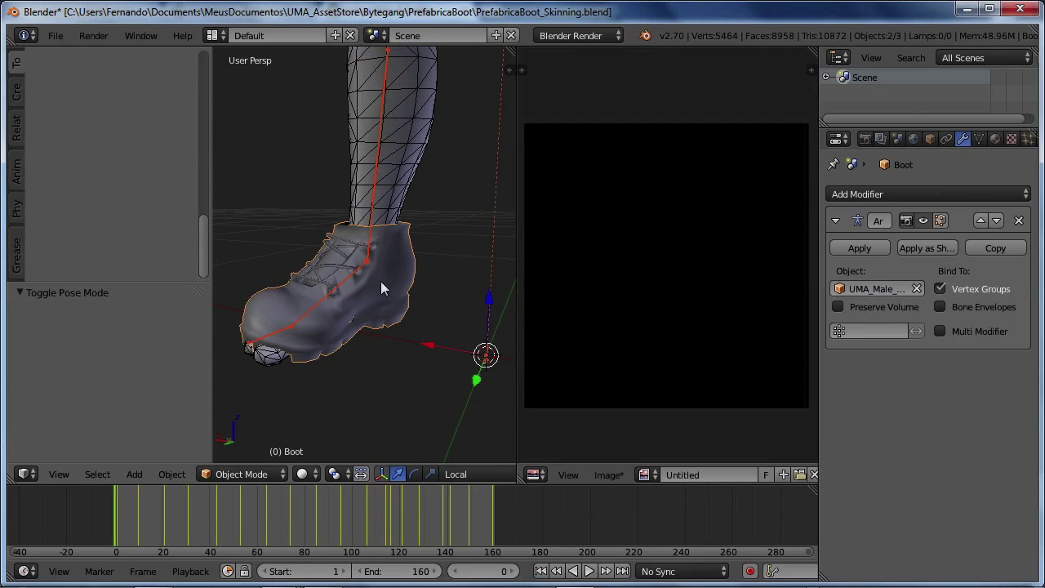
left_click(56, 35)
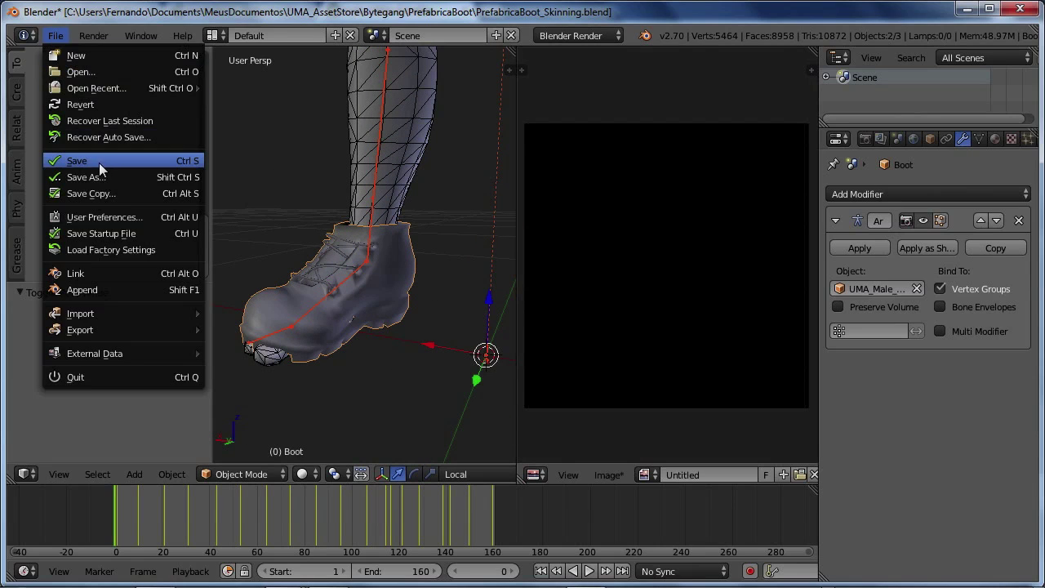
left_click(103, 162)
Export the selected boot and rig to PrefabricaBoot_Skinning.fbx as Autodesk FBX using the Unity preset
left_click(55, 35)
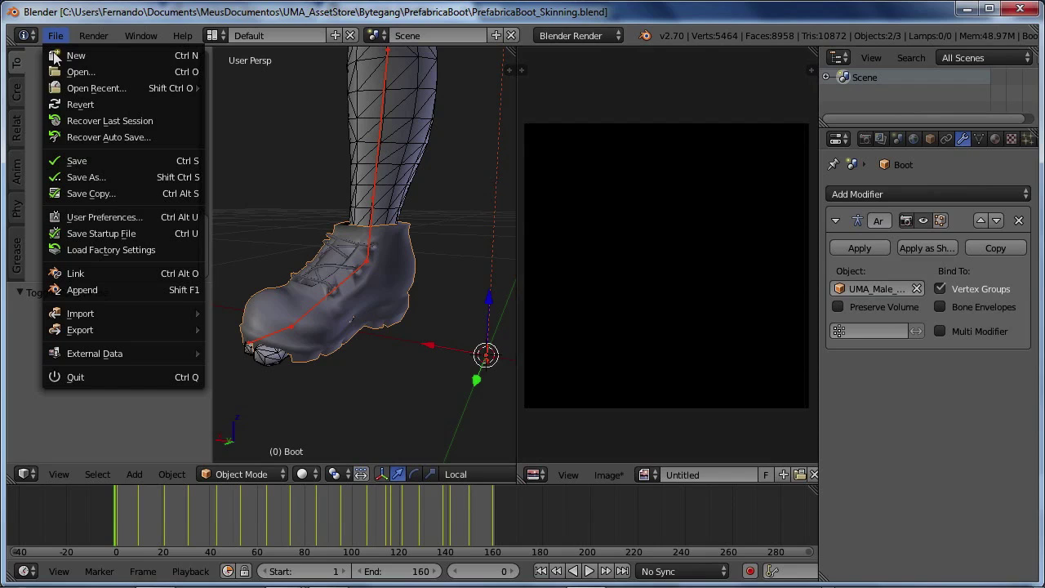
mouse_move(125, 330)
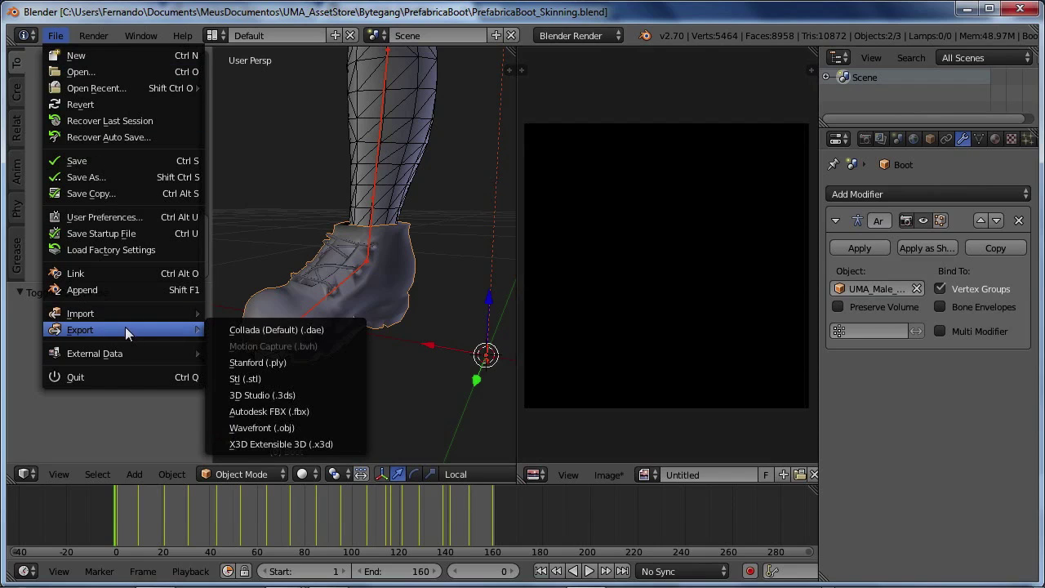
left_click(301, 410)
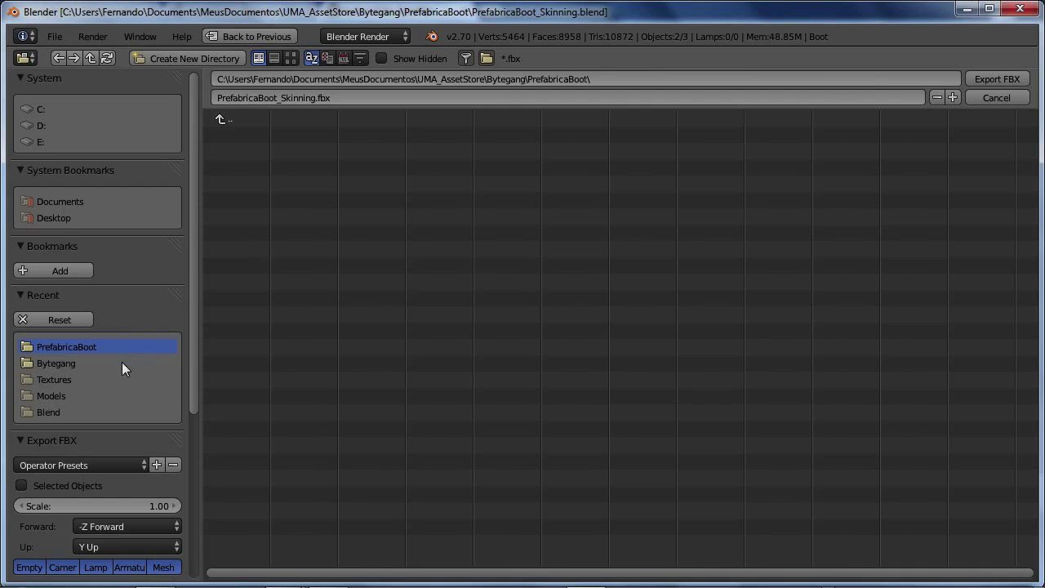
left_click_drag(194, 379, 214, 512)
left_click(65, 220)
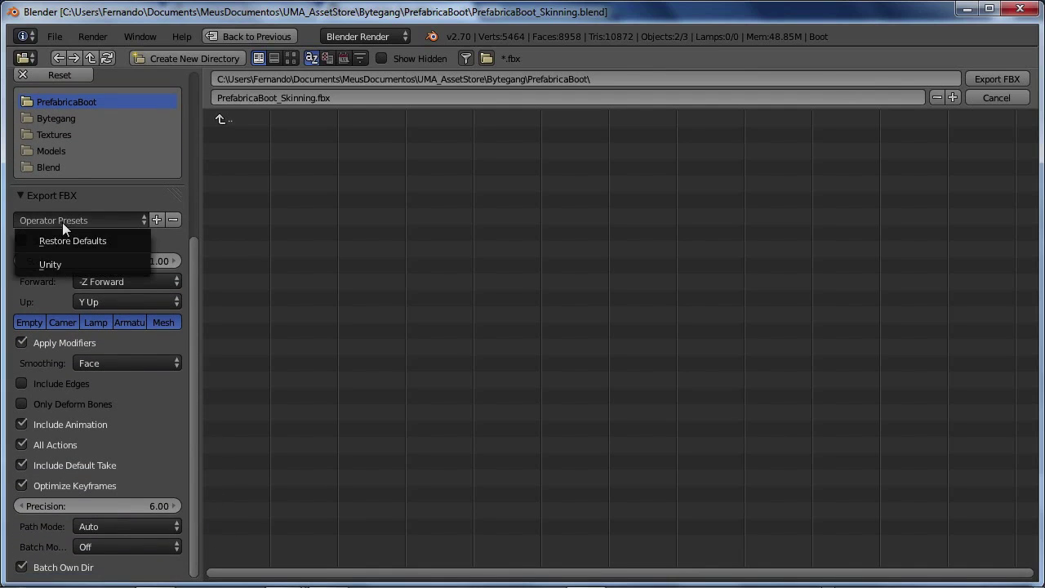
left_click(54, 263)
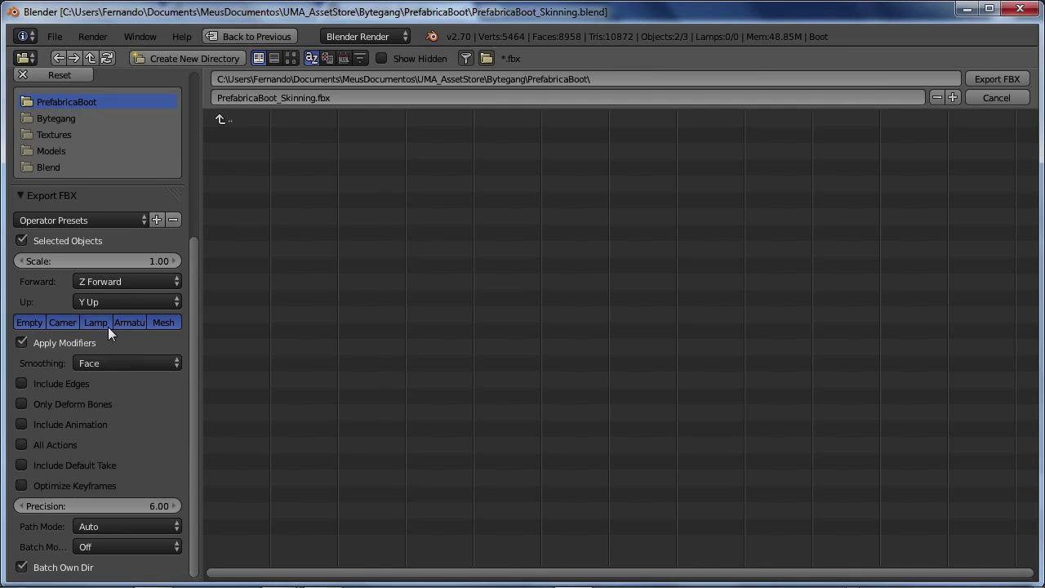
mouse_move(196, 362)
left_mouse_down()
mouse_move(188, 191)
mouse_move(195, 359)
left_mouse_up()
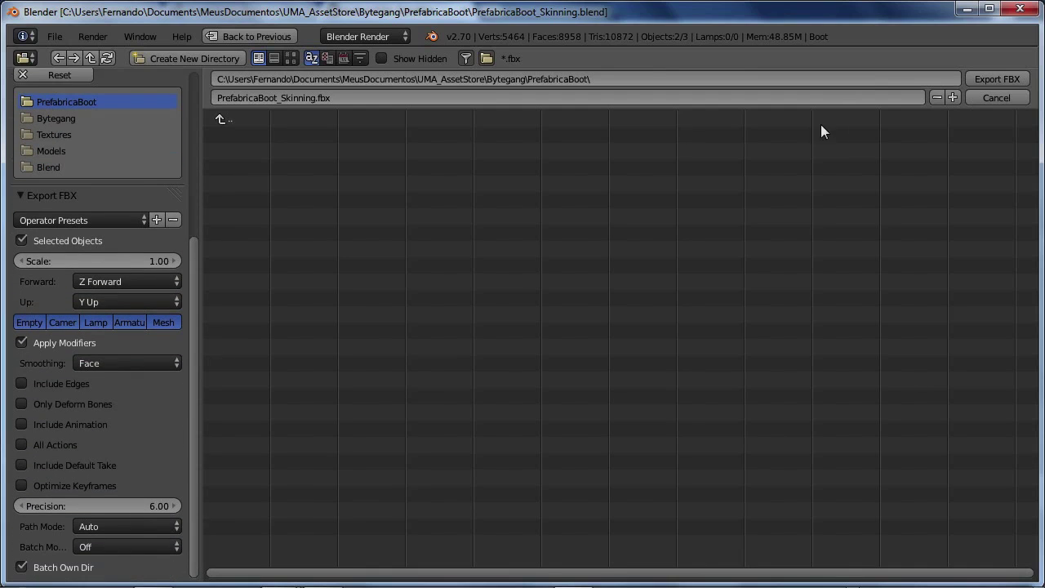
left_click(984, 78)
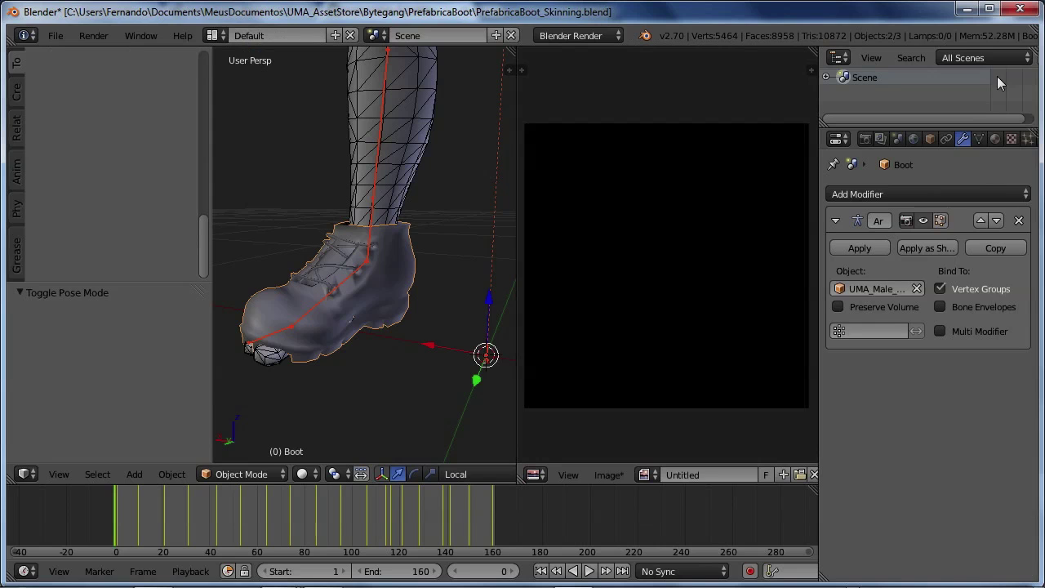
Select UMA_Male_Rig together with the Boot mesh and test-move them, then cancel the move
middle_click_drag(403, 203, 415, 278)
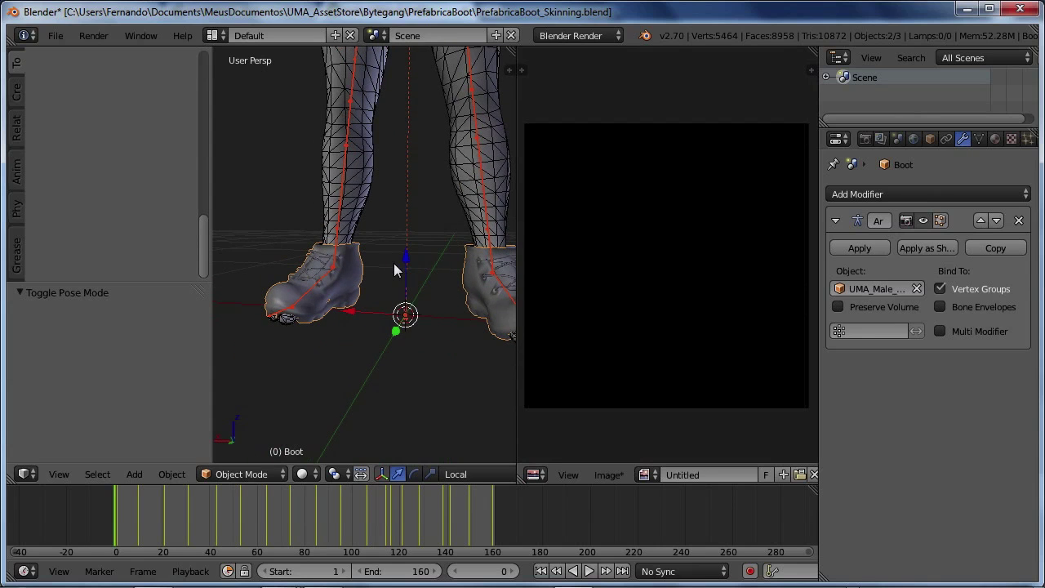
right_click(326, 281)
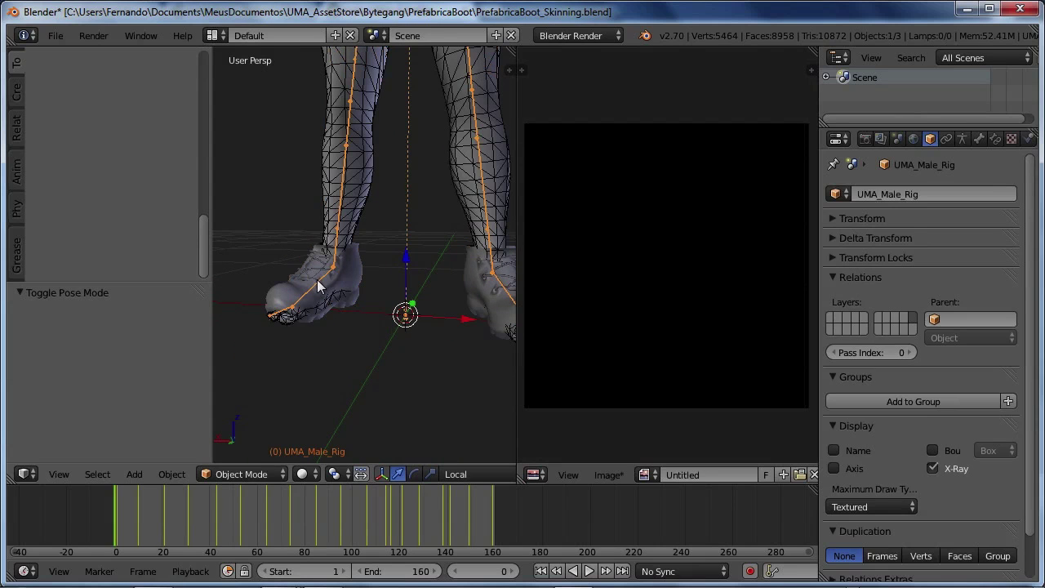
right_click(284, 299, "shift")
key("ctrl+Tab")
key("g")
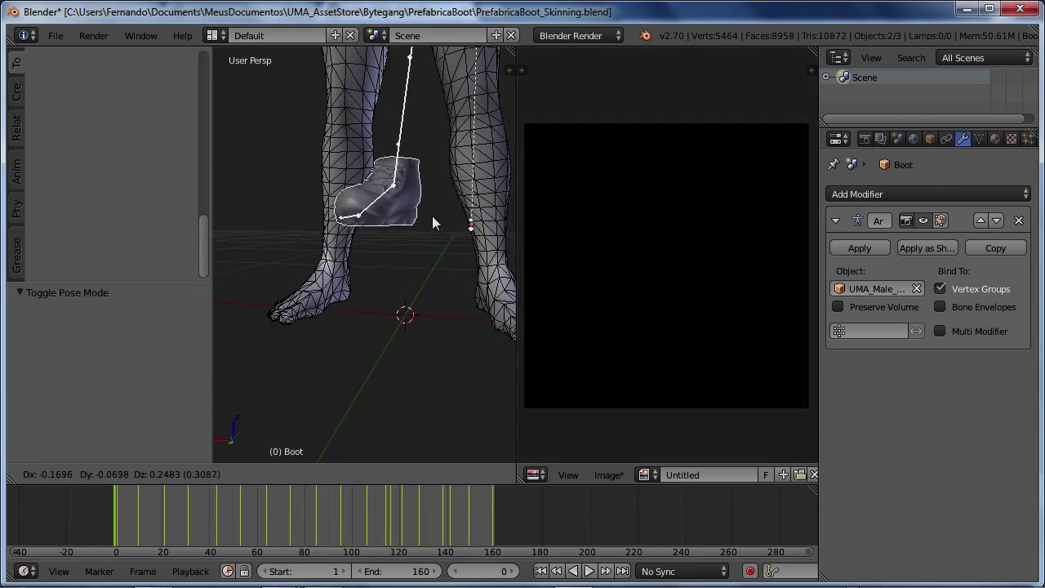
right_click(356, 293)
Select only the Boot mesh, leaving the rig and body unselected
middle_click_drag(361, 355, 338, 157)
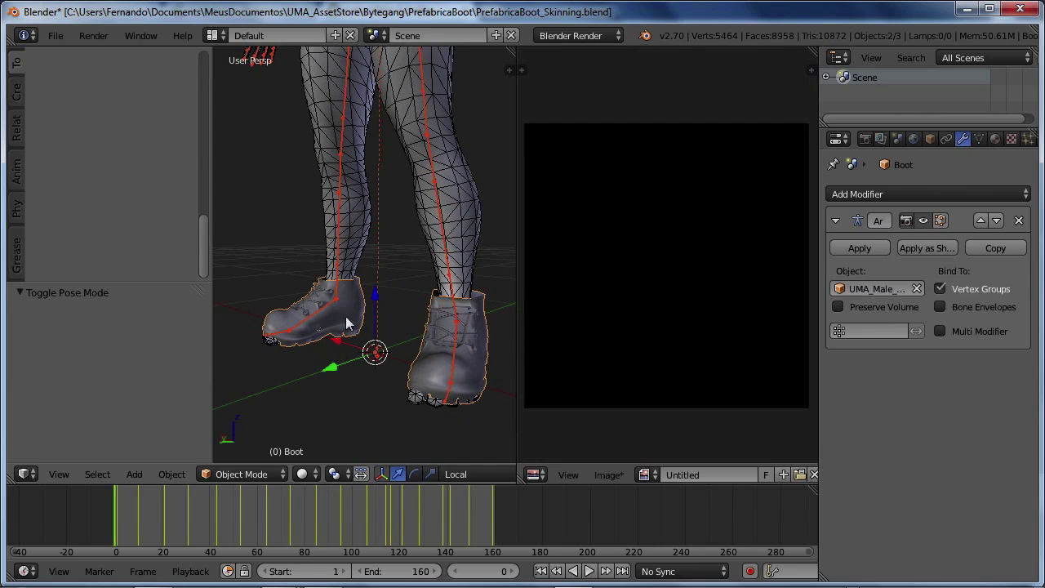
right_click(282, 315)
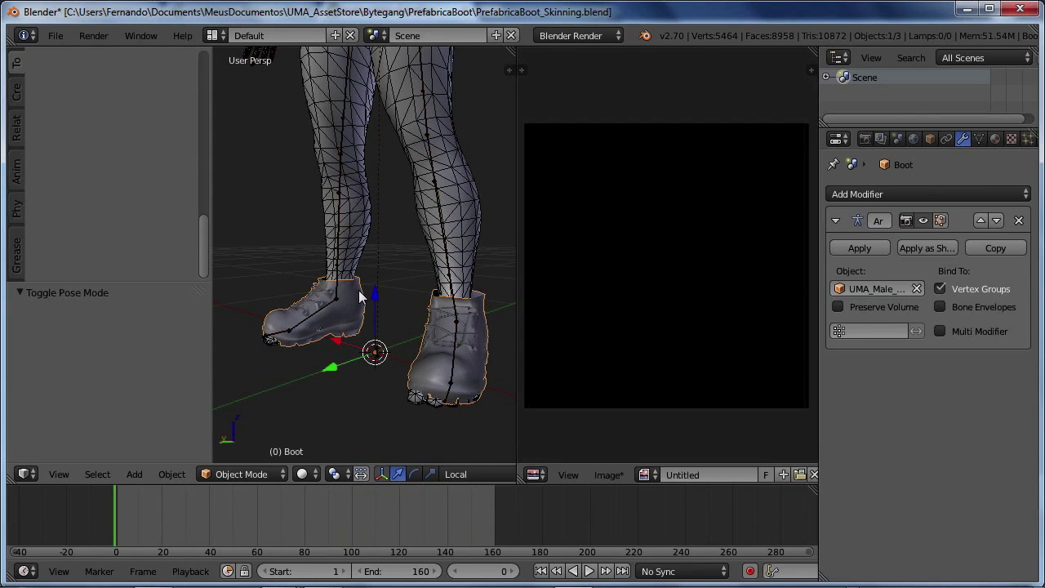
middle_click_drag(397, 301, 400, 336)
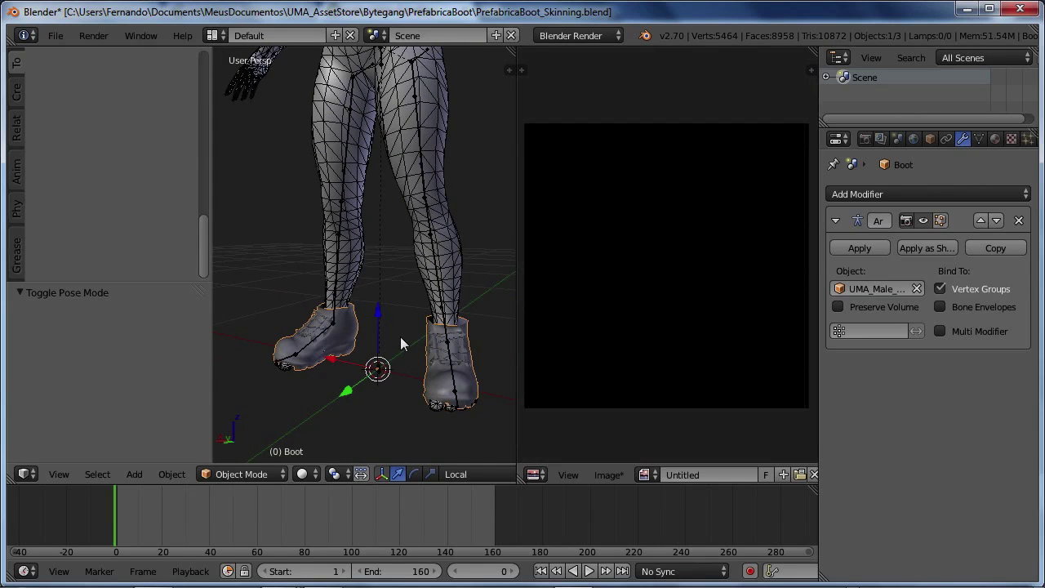